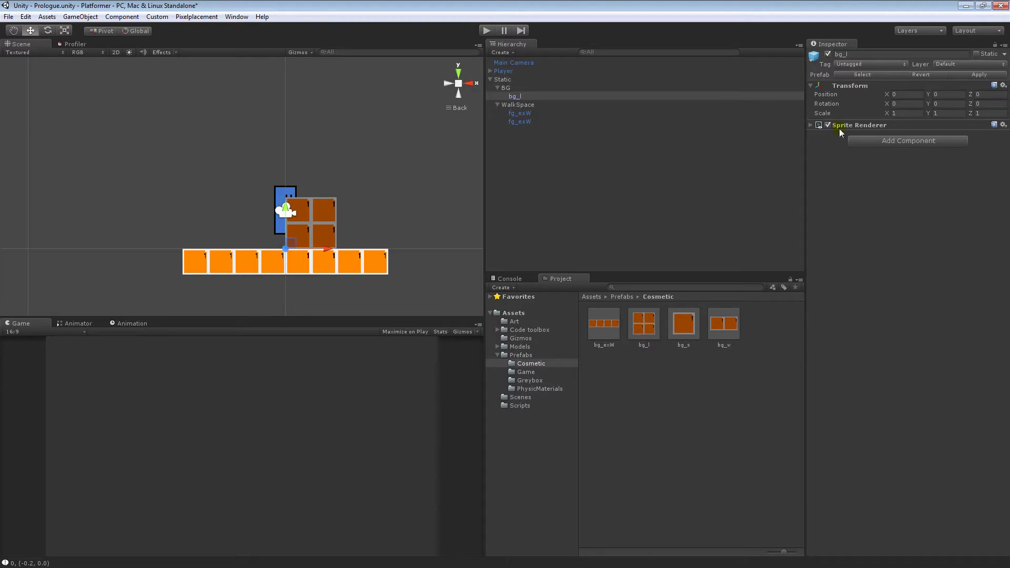
Step: Set the bg_l background tile's Order in Layer to -1 and apply the change to its prefab
click(902, 177)
text(-1)
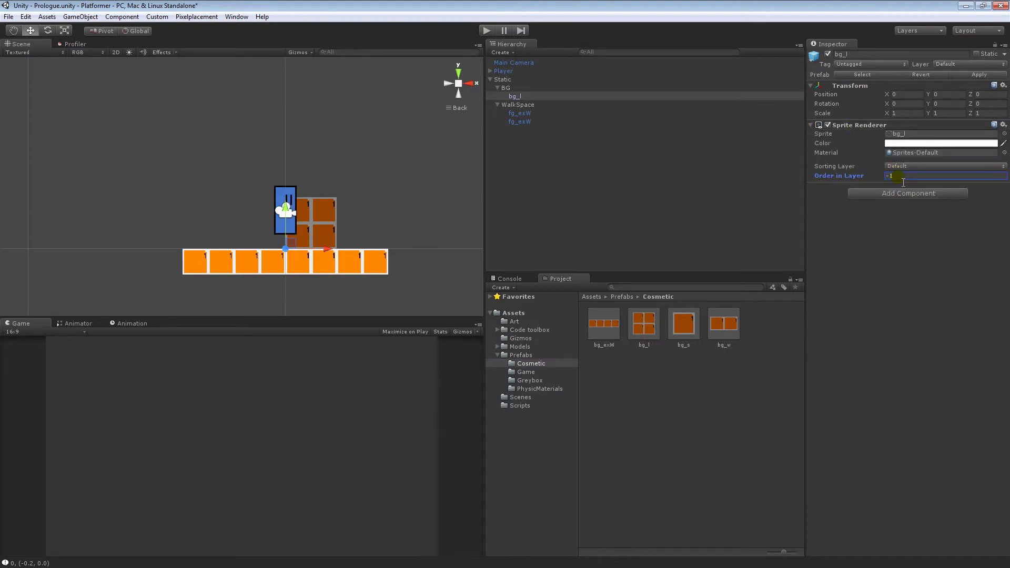
click(979, 75)
click(684, 323)
click(729, 329)
click(614, 324)
Step: Duplicate the bg_l tile and vertex-snap the copy directly on top of the original
click(526, 99)
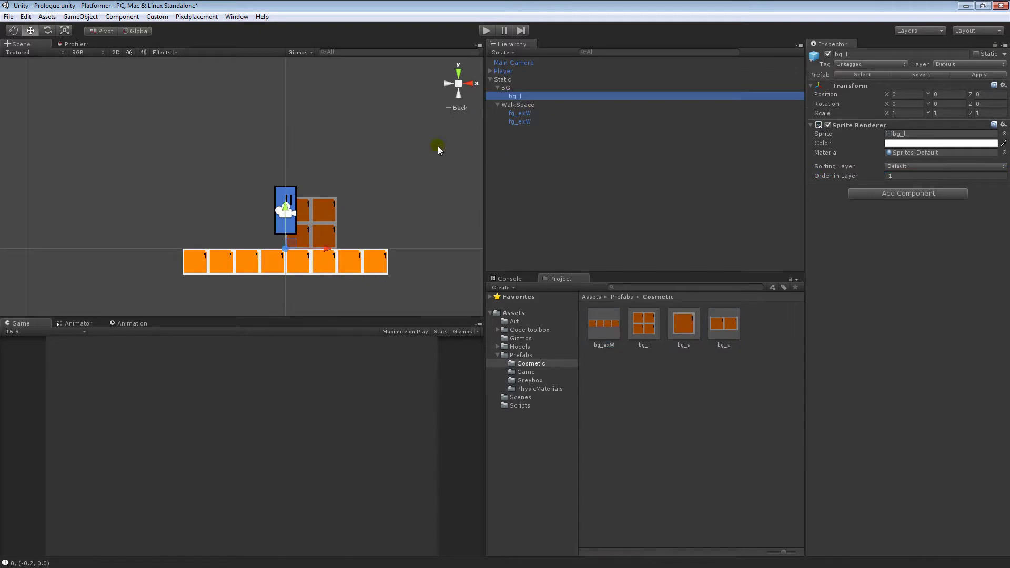
middle_drag(326, 237, 311, 242)
key(ctrl+d)
drag(282, 220, 277, 147)
key(v)
drag(319, 184, 320, 200)
Step: Duplicate both stacked bg_l tiles and vertex-snap the copies to the right side of the originals
shift+click(289, 183)
shift+click(289, 183)
shift+click(310, 237)
key(ctrl+d)
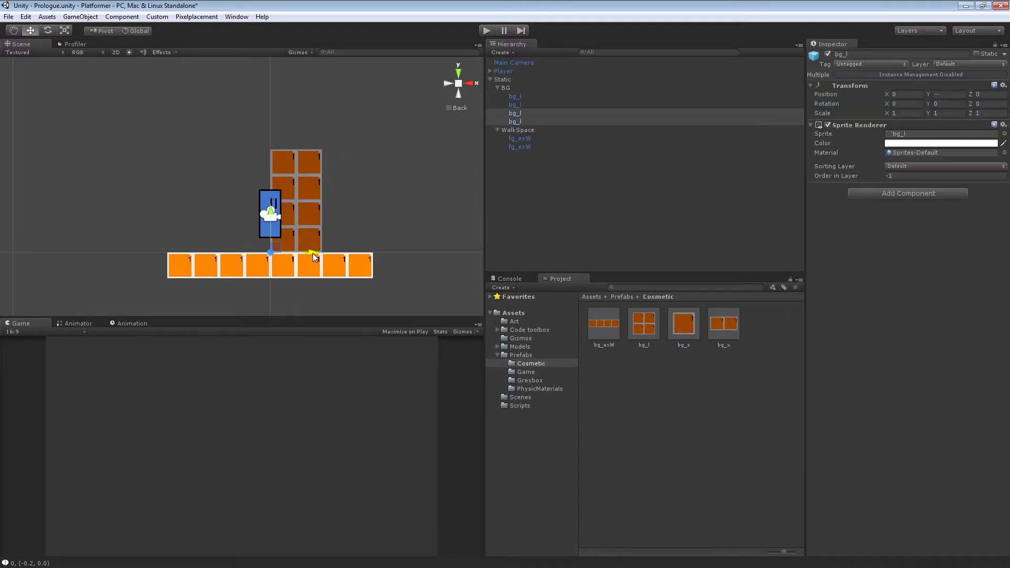
drag(309, 254, 391, 253)
key(v)
drag(352, 201, 322, 201)
Step: Duplicate all four bg_l tiles and vertex-snap the copies to the left, covering the area above the left floor half
shift+click(299, 175)
shift+click(338, 170)
shift+click(339, 170)
shift+click(320, 238)
key(ctrl+d)
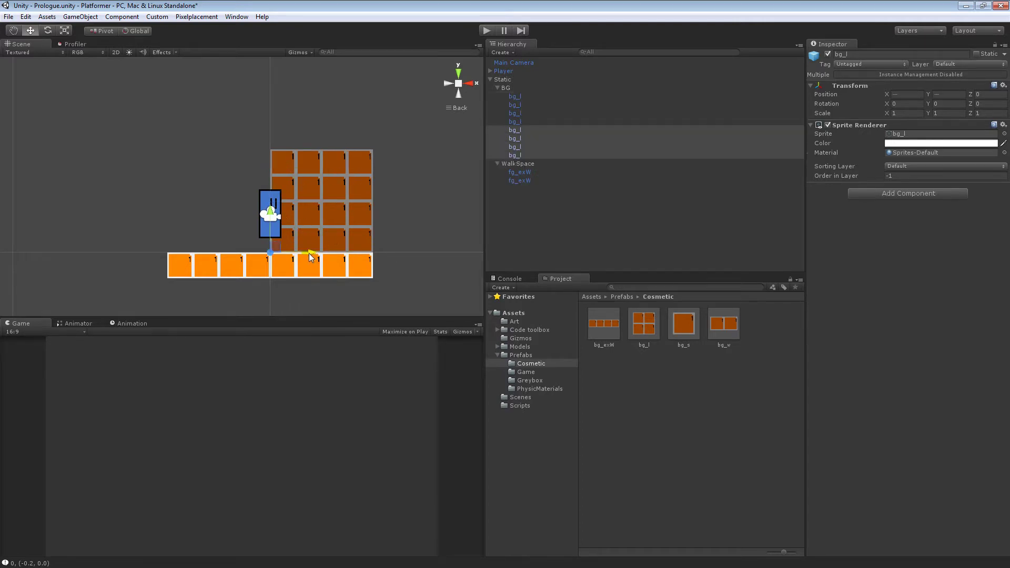
drag(312, 253, 194, 253)
key(v)
drag(256, 151, 270, 150)
click(280, 132)
middle_drag(299, 198, 316, 201)
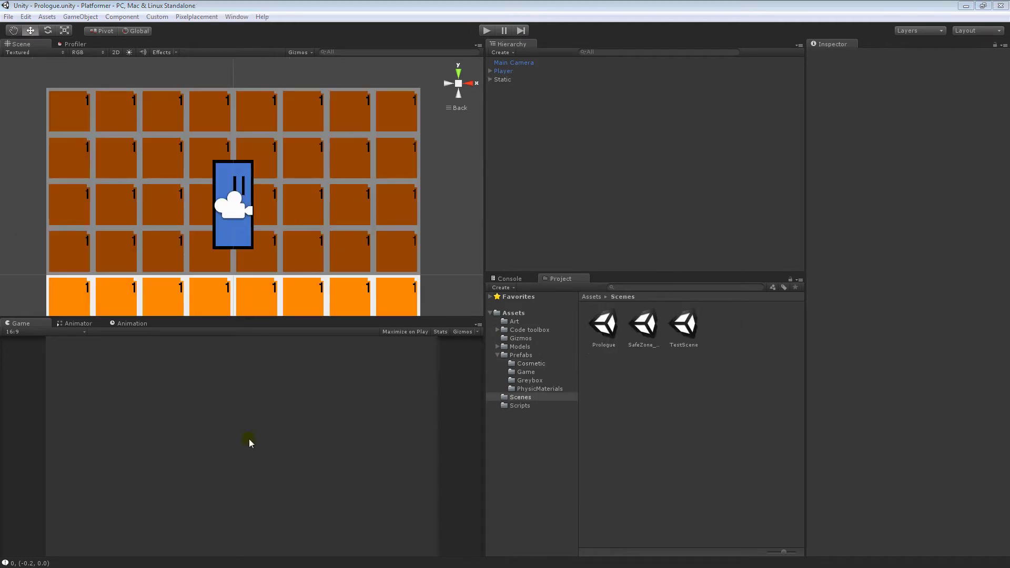
Step: Expand the Static, BG and WalkSpace groups and examine the background tiles and floor pieces they contain
scroll(349, 215, down, 2)
middle_drag(349, 215, 304, 201)
click(507, 72)
click(490, 79)
click(505, 88)
click(497, 88)
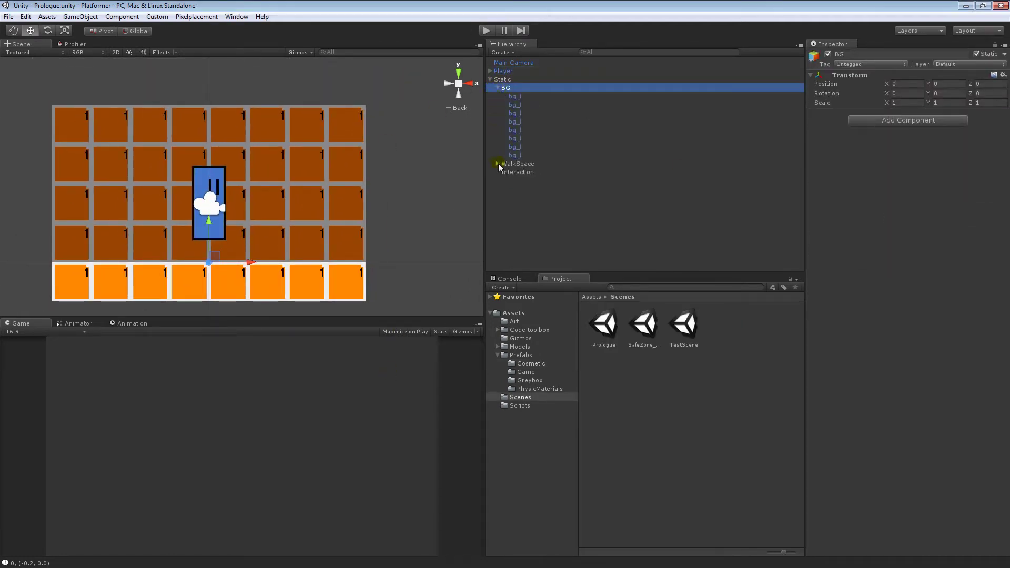
click(497, 164)
click(520, 181)
middle_drag(308, 220, 296, 216)
Step: Add another fg_exW floor piece from the Game prefabs to WalkSpace and place it at the floor's right end
click(526, 340)
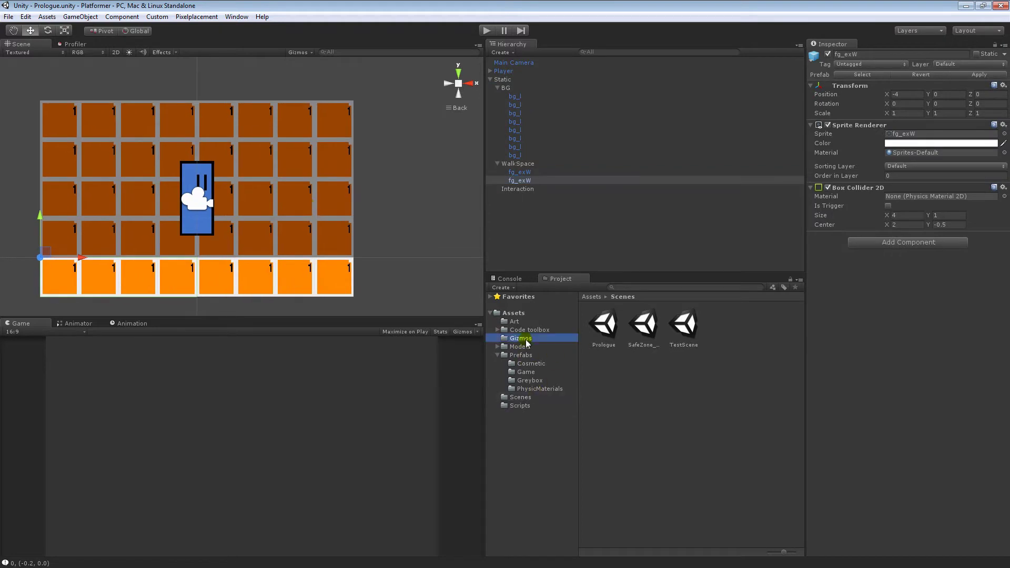
click(520, 372)
click(531, 365)
click(529, 382)
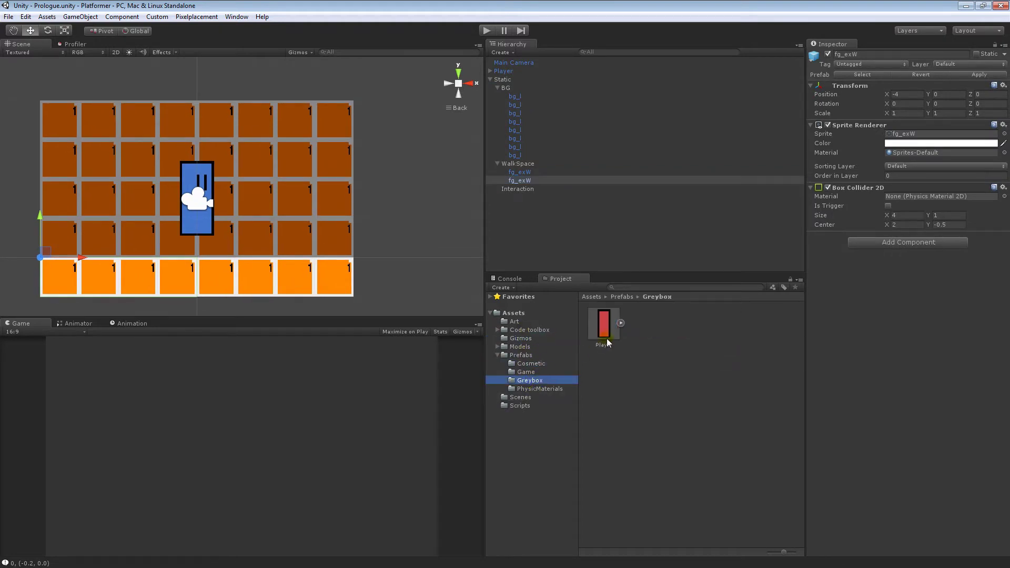
click(526, 372)
scroll(425, 292, down, 2)
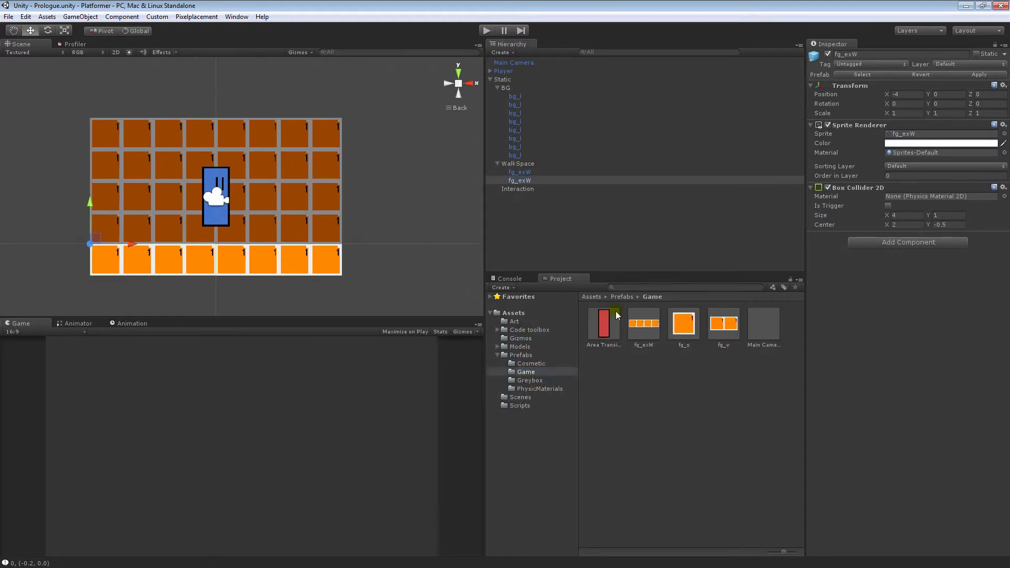
drag(655, 330, 509, 185)
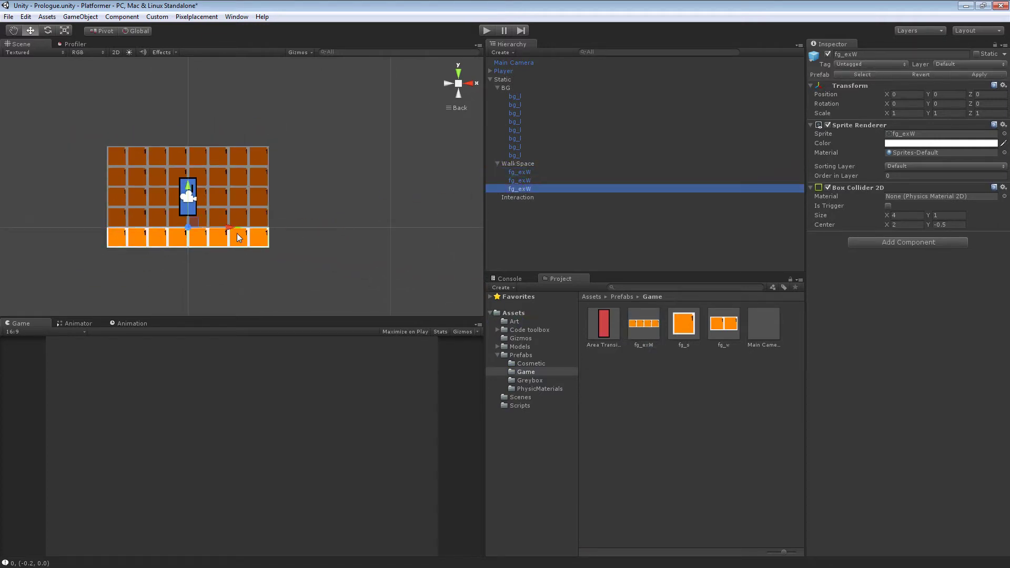
drag(230, 229, 309, 228)
click(328, 164)
Step: Duplicate the four rightmost bg_l tiles and move the copies right, above the new floor piece
click(261, 164)
shift+click(254, 205)
shift+click(206, 163)
shift+click(206, 205)
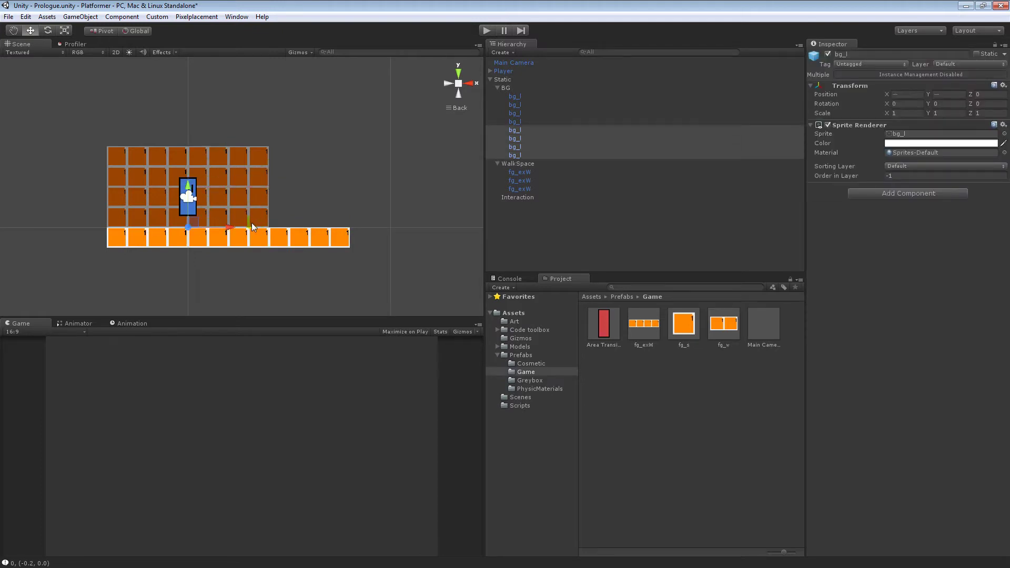
key(ctrl+d)
drag(270, 193, 350, 193)
Step: Duplicate the leftmost floor piece, rotate it upright, snap it to the room's left side as a wall, and save the scene
click(133, 241)
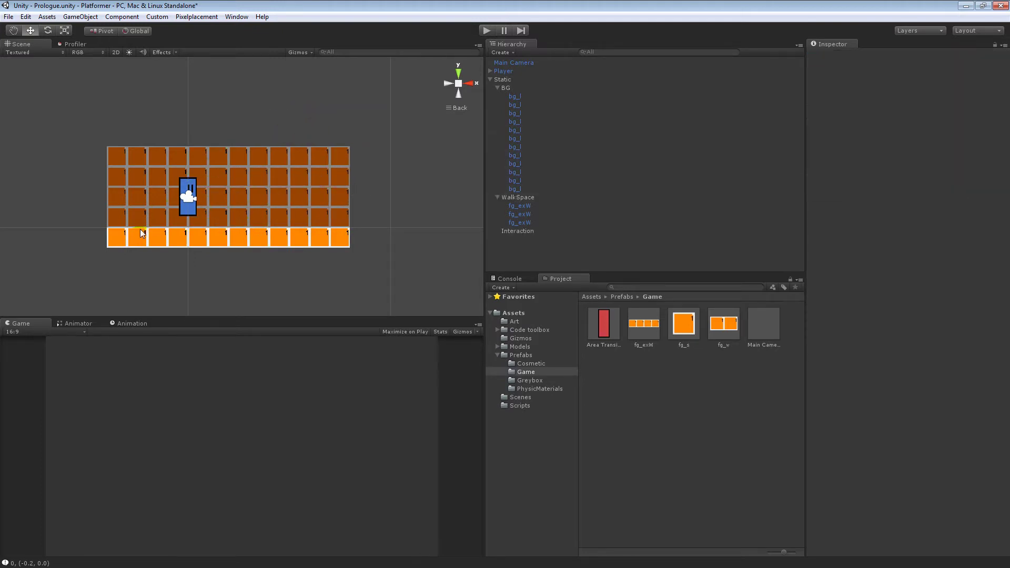
key(ctrl+d)
key(e)
drag(132, 241, 918, 434)
middle_drag(223, 286, 253, 283)
scroll(253, 283, down, 1)
key(w)
key(v)
drag(58, 300, 140, 224)
click(122, 237)
middle_drag(167, 159, 153, 191)
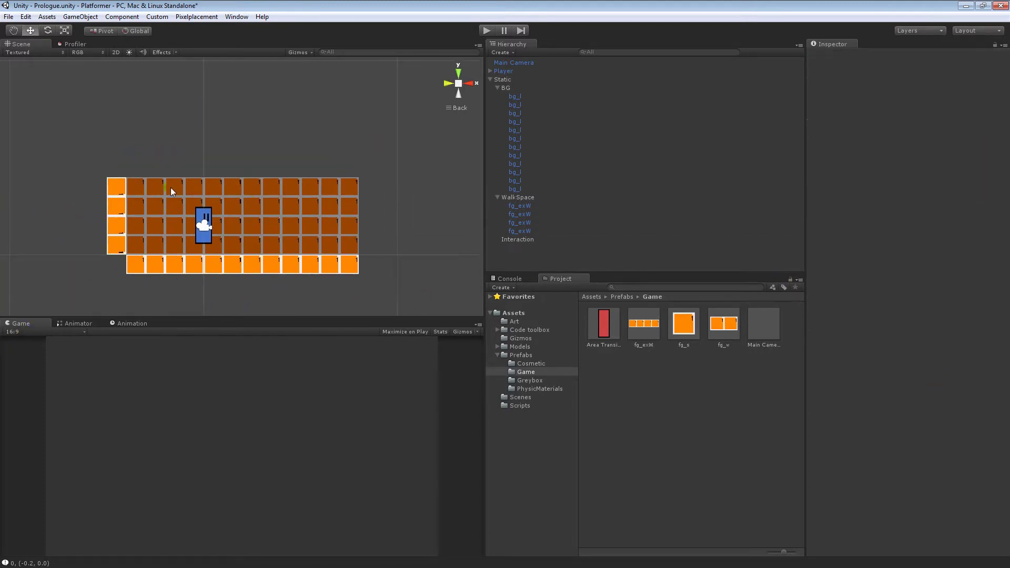
key(ctrl+s)
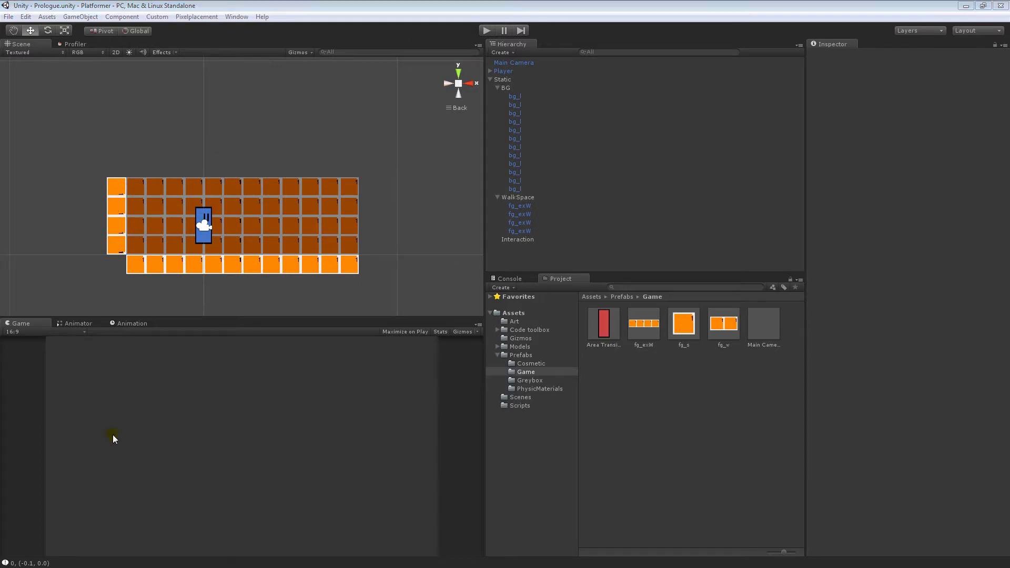
Step: Delete the rightmost fg_exW floor piece and the two rightmost bg_l background tiles
click(317, 266)
key(Delete)
click(330, 231)
key(Delete)
click(340, 189)
key(Delete)
Step: Add an fg_w prefab to WalkSpace and place it at the right end of the floor
drag(724, 324, 549, 184)
drag(519, 221, 521, 216)
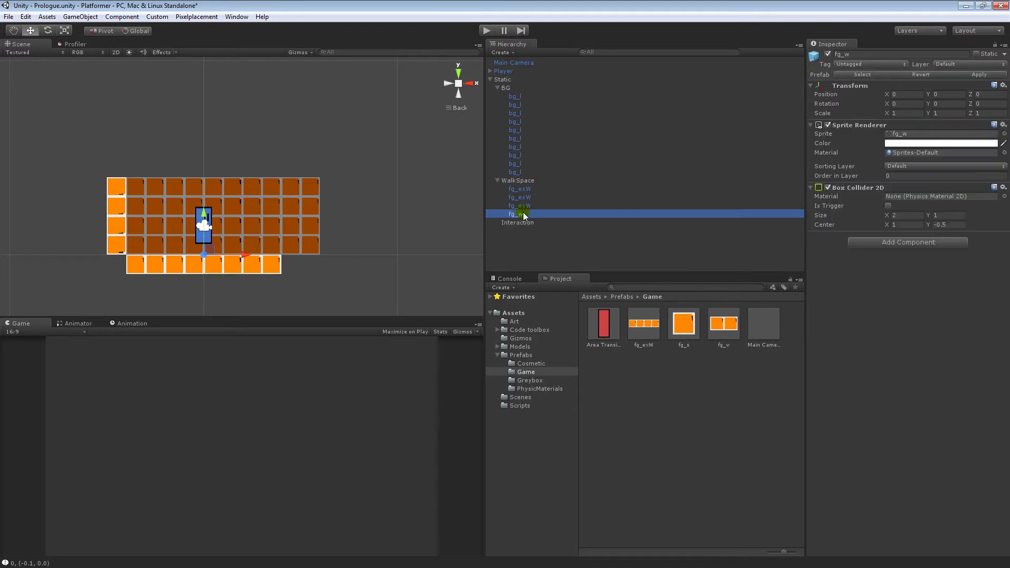
drag(225, 260, 294, 260)
click(370, 211)
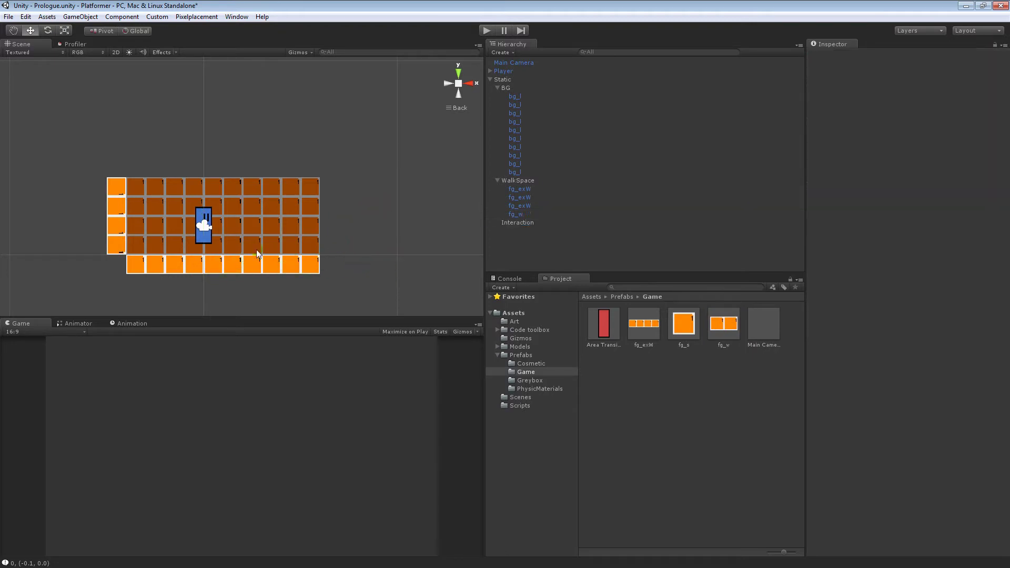
Step: Duplicate the three floor pieces and snap the copies along the top of the background tiles as a ceiling
click(158, 265)
shift+click(220, 270)
shift+click(292, 268)
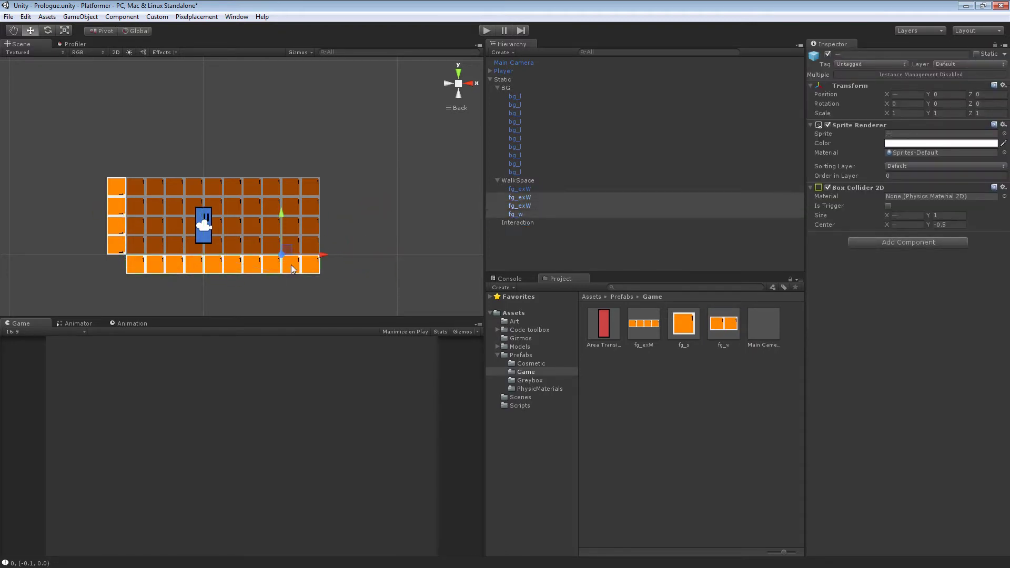
key(ctrl+d)
drag(205, 214, 231, 105)
key(v)
drag(127, 166, 387, 190)
click(372, 175)
Step: Duplicate the left wall piece and vertex-snap the copy to the room's right side
click(116, 190)
key(ctrl+d)
key(v)
drag(321, 178, 323, 178)
click(384, 202)
Step: Add the Area Transition prefab under Interaction and place it at X 4.5 on the floor near the right wall
click(603, 325)
drag(600, 318, 519, 256)
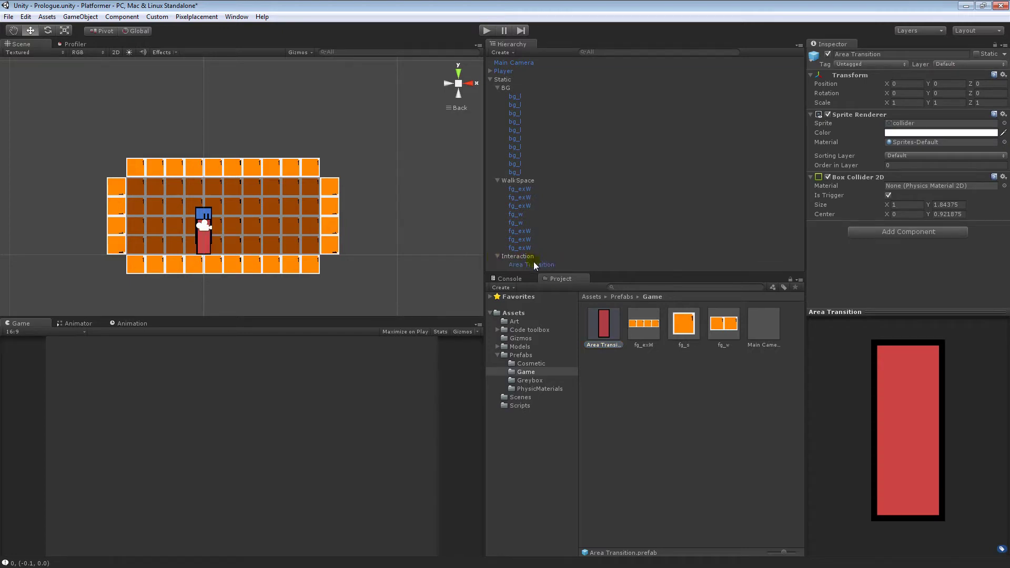
click(532, 265)
key(v)
drag(250, 258, 333, 256)
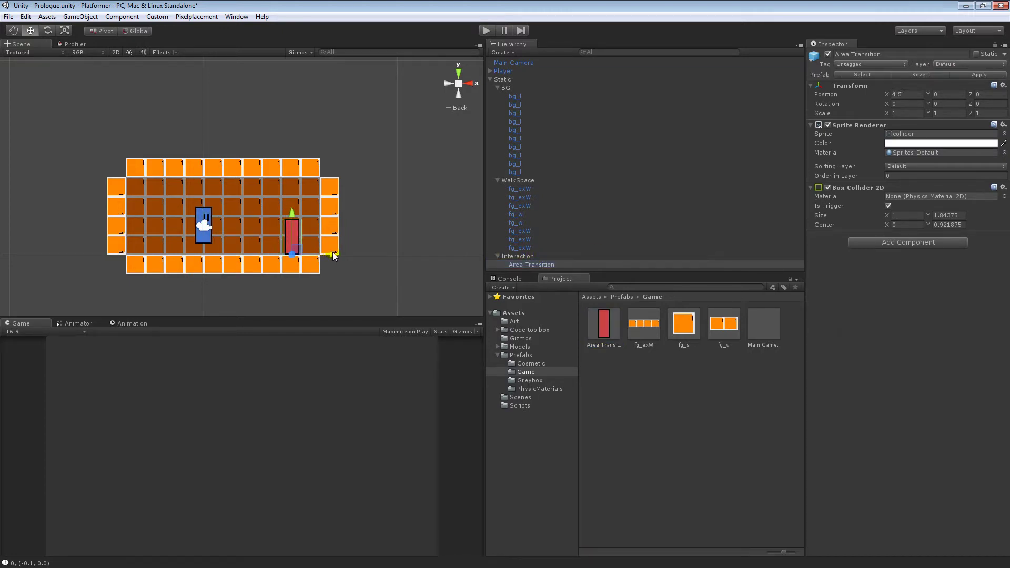
scroll(326, 259, up, 3)
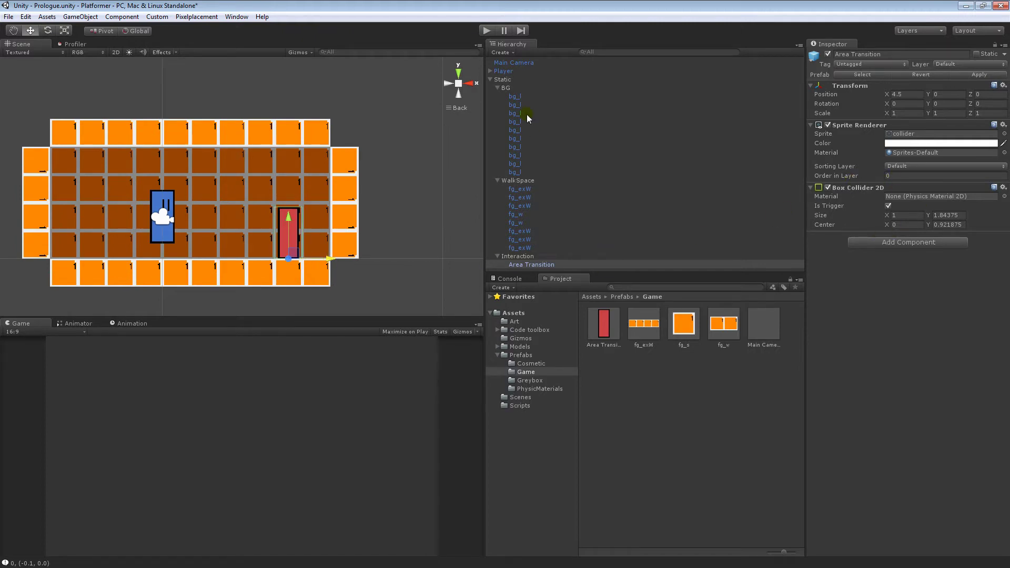
Step: Set the Order in Layer of all bg_l tiles in the BG group to -2
click(526, 97)
drag(515, 108, 515, 172)
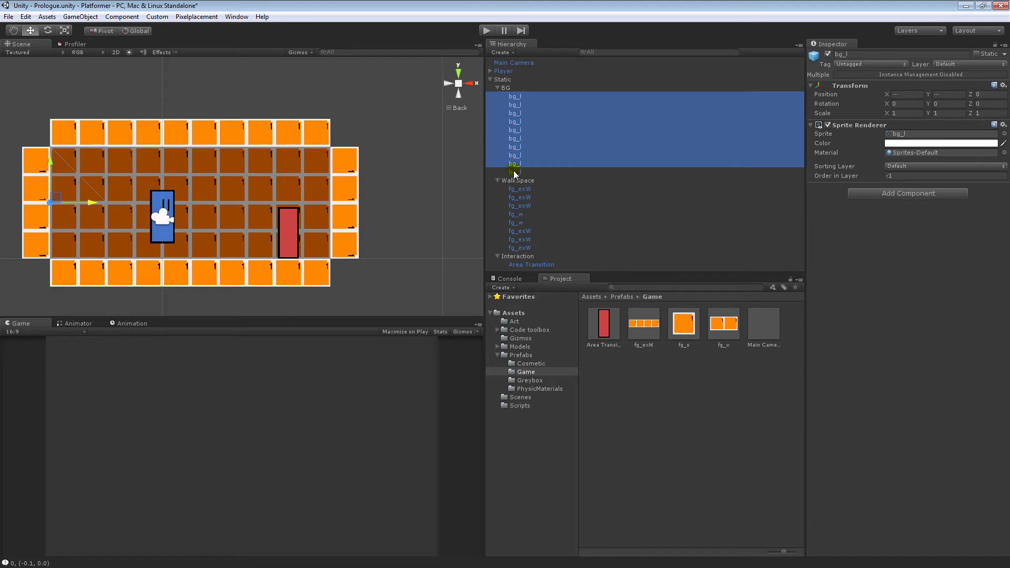
click(905, 176)
text(-2)
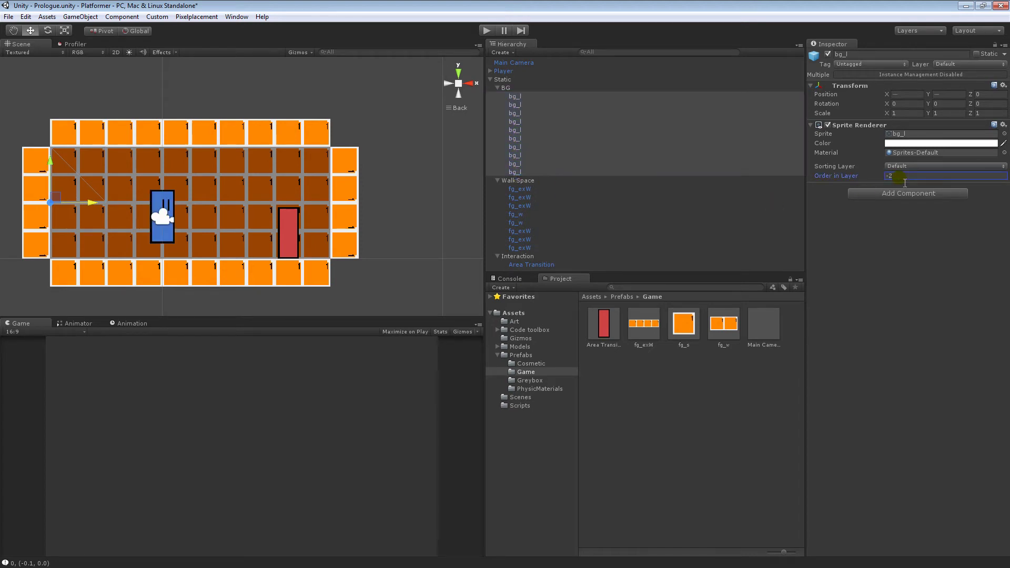
Step: Apply the Area Transition and bg_l instance settings to their prefabs, and check the bg_l prefab's sorting order
click(552, 266)
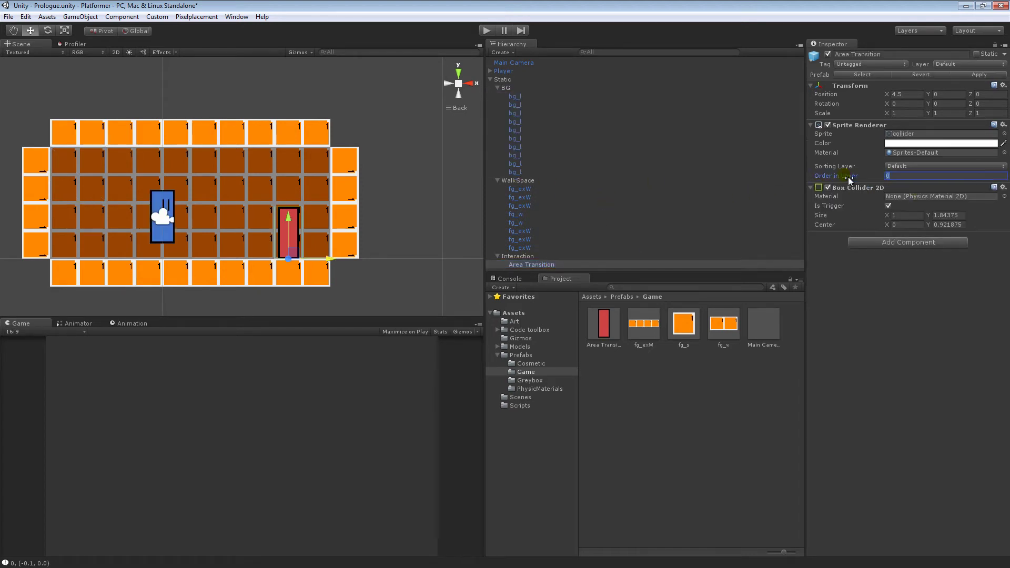
click(983, 74)
click(519, 105)
click(980, 75)
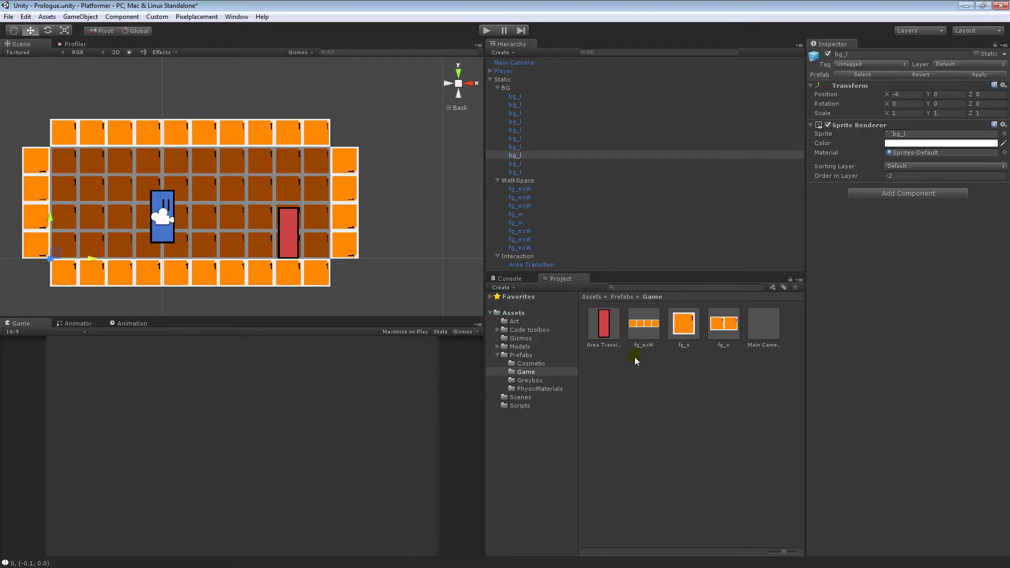
click(531, 363)
click(643, 325)
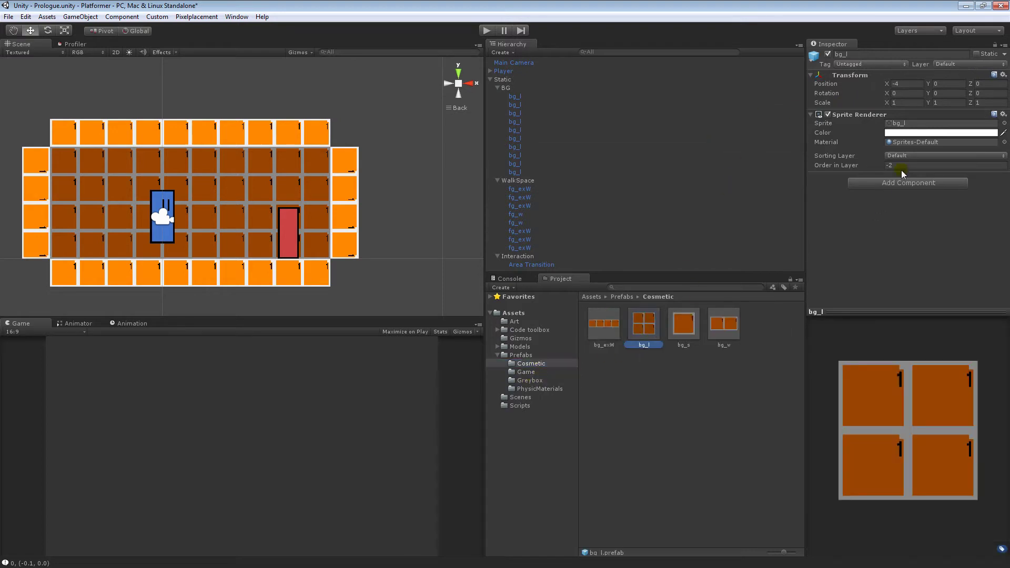
Step: Save the Prologue scene, and open the SafeZone_01 scene with its Static group expanded
click(672, 392)
click(526, 372)
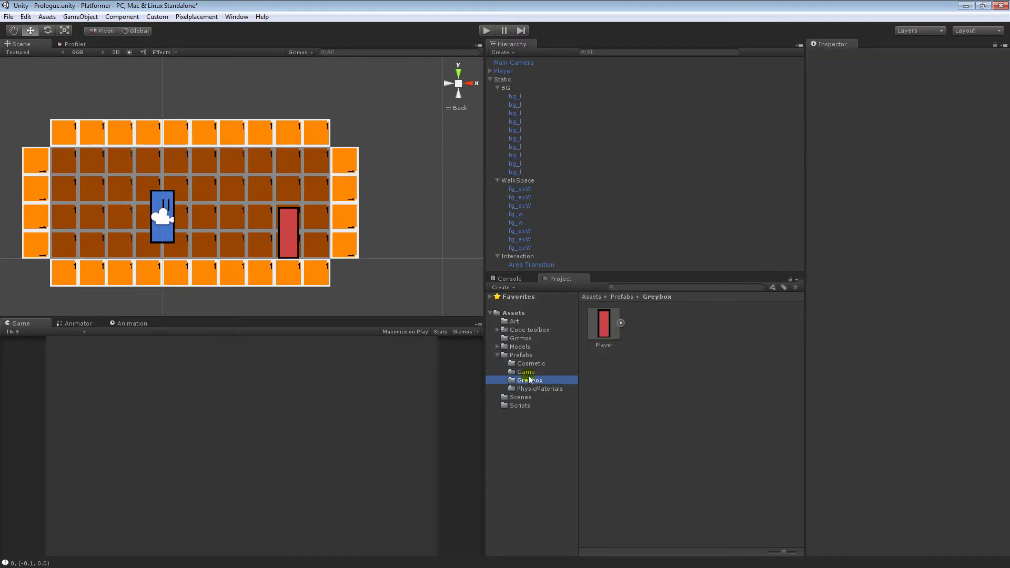
scroll(396, 231, down, 1)
scroll(396, 231, down, 1)
middle_drag(279, 190, 298, 189)
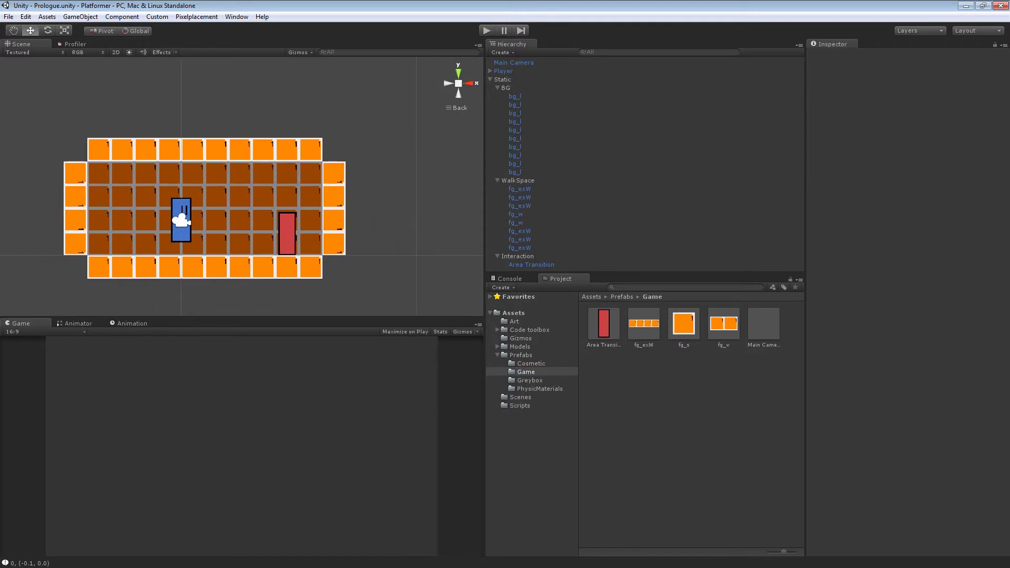
key(ctrl+s)
click(523, 372)
click(520, 398)
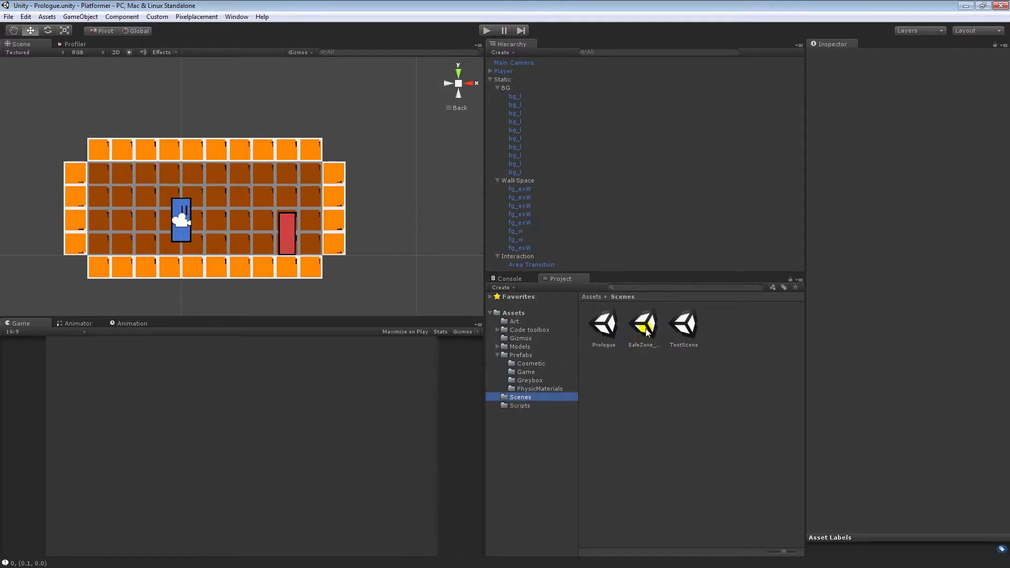
double_click(644, 325)
click(491, 80)
Step: Add an fg_exW floor piece from the Game prefabs to the WalkSpace group
click(526, 372)
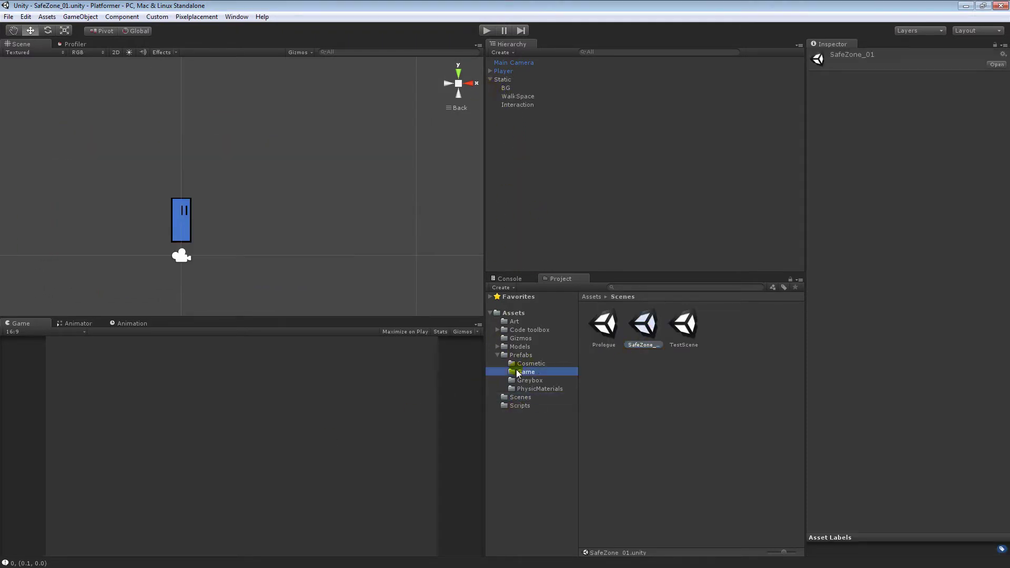
click(644, 327)
drag(564, 143, 277, 206)
middle_drag(277, 205, 317, 189)
click(507, 104)
middle_drag(294, 229, 284, 224)
Step: Duplicate the fg_exW floor piece and vertex-snap the copy to the left end of the original
key(ctrl+d)
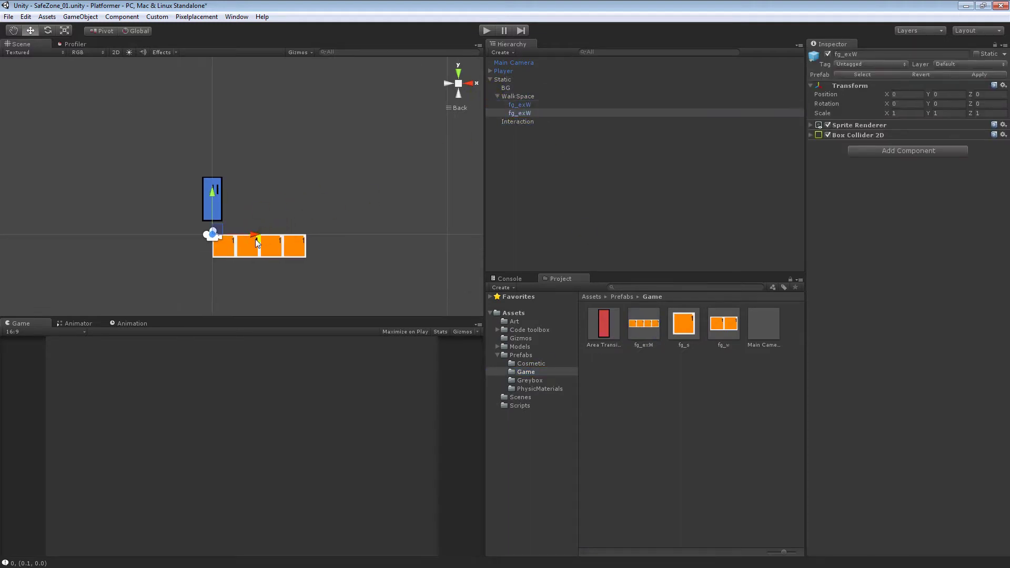
key(v)
drag(250, 239, 213, 238)
click(358, 206)
scroll(400, 206, down, 2)
middle_drag(422, 209, 386, 202)
scroll(432, 214, down, 2)
Step: Add the Area Transition prefab under Interaction and move it near the left end of the floor
click(607, 330)
drag(532, 133, 526, 122)
middle_drag(331, 244, 393, 195)
click(497, 122)
click(519, 130)
drag(326, 212, 277, 215)
Step: Add a bg_l tile from the Cosmetic prefabs to the BG group and move it to the floor's left end
click(505, 88)
click(531, 364)
drag(642, 336, 538, 88)
middle_drag(402, 176, 402, 205)
click(324, 224)
drag(327, 239, 211, 238)
click(162, 219)
Step: Duplicate the bg_l tile into a two-by-two block above the left half of the floor
click(227, 209)
middle_drag(239, 211, 258, 236)
key(ctrl+d)
drag(232, 232, 275, 224)
shift+click(232, 237)
key(ctrl+d)
click(399, 178)
Step: Move the Player to X 0.375, just right of the background tiles at the middle of the floor
click(311, 234)
middle_drag(367, 175, 362, 181)
scroll(362, 181, up, 3)
drag(307, 272, 295, 278)
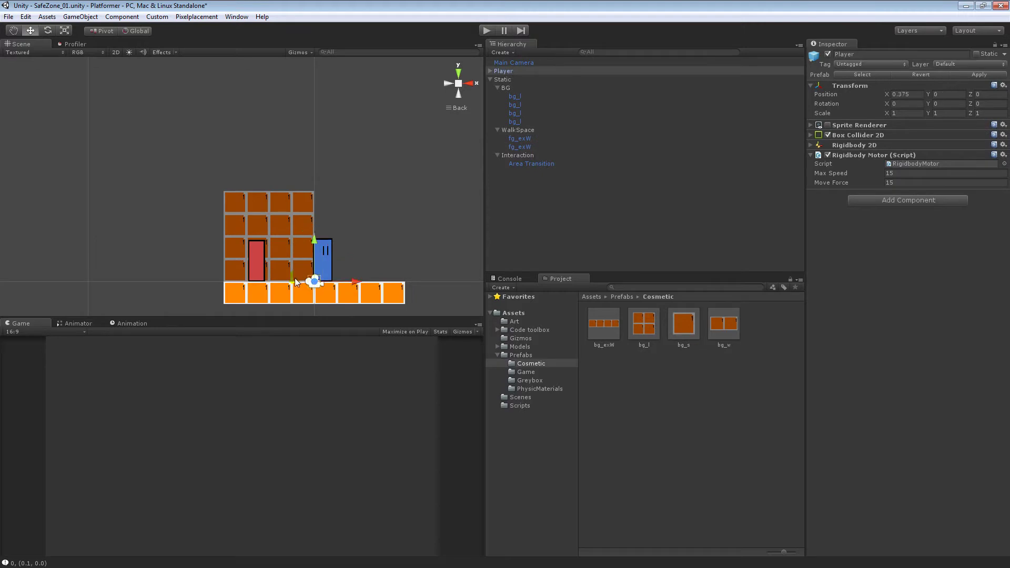
middle_drag(404, 217, 350, 203)
scroll(350, 204, up, 1)
click(361, 168)
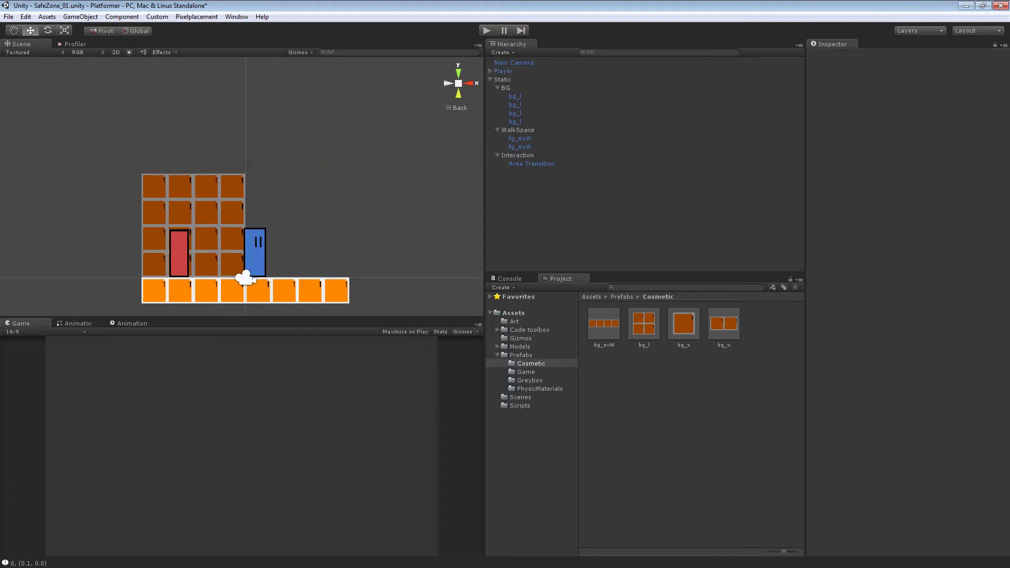
Step: Duplicate the four bg_l background tiles and move the copies over the right half of the floor
middle_drag(281, 196, 314, 167)
click(243, 227)
shift+click(243, 181)
shift+click(196, 177)
shift+click(185, 226)
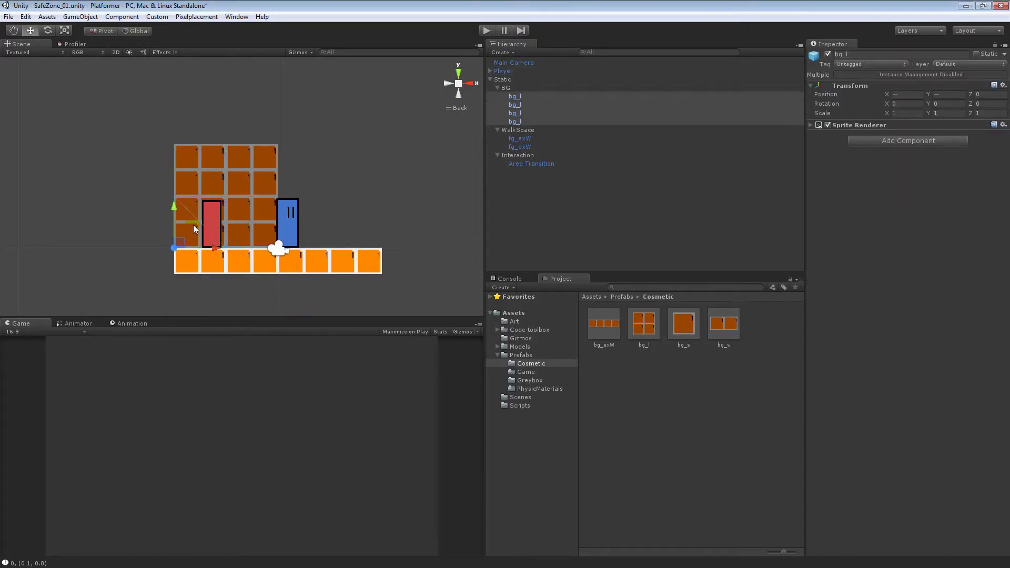
key(ctrl+d)
drag(217, 248, 374, 251)
drag(354, 145, 303, 144)
click(399, 206)
middle_drag(400, 206, 322, 223)
scroll(322, 223, down, 2)
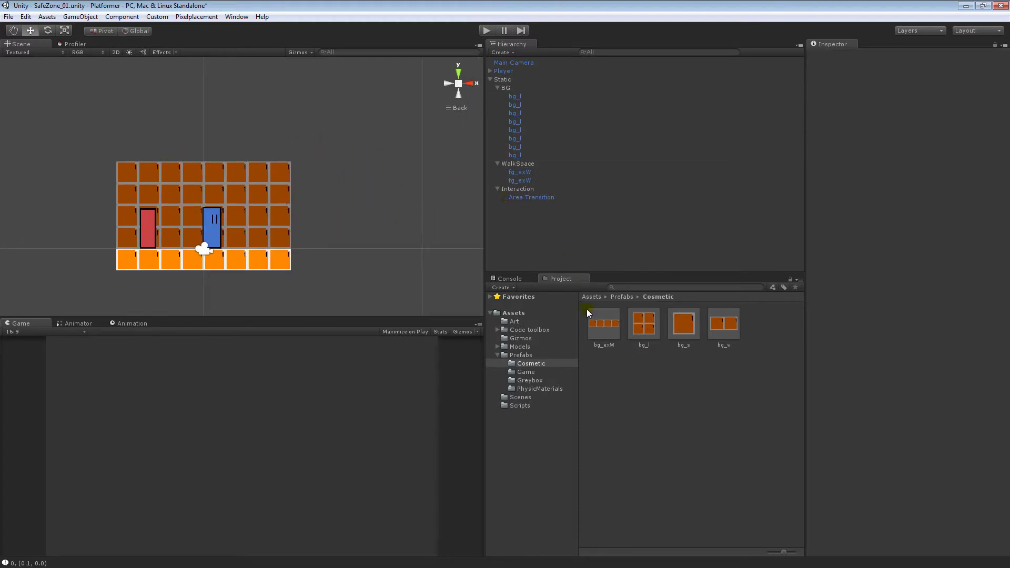
Step: Duplicate both fg_exW floor tiles and move the copies to the floor's right end, doubling its length
click(526, 372)
click(520, 172)
shift+click(520, 181)
middle_drag(259, 238, 193, 210)
key(ctrl+d)
drag(193, 211, 366, 210)
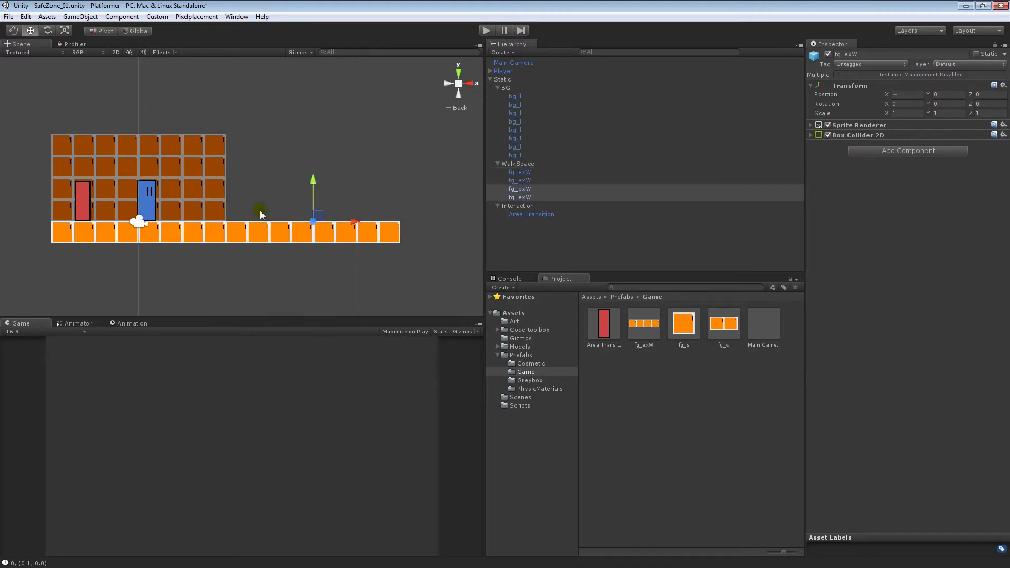
click(307, 164)
Step: Duplicate all eight bg_l tiles and move the copies over the newly extended half of the floor
scroll(307, 164, down, 1)
scroll(307, 160, down, 3)
click(514, 99)
key(shift+Down)
key(shift+Down)
key(shift+Down)
key(shift+Down)
key(shift+Down)
key(shift+Down)
key(shift+Down)
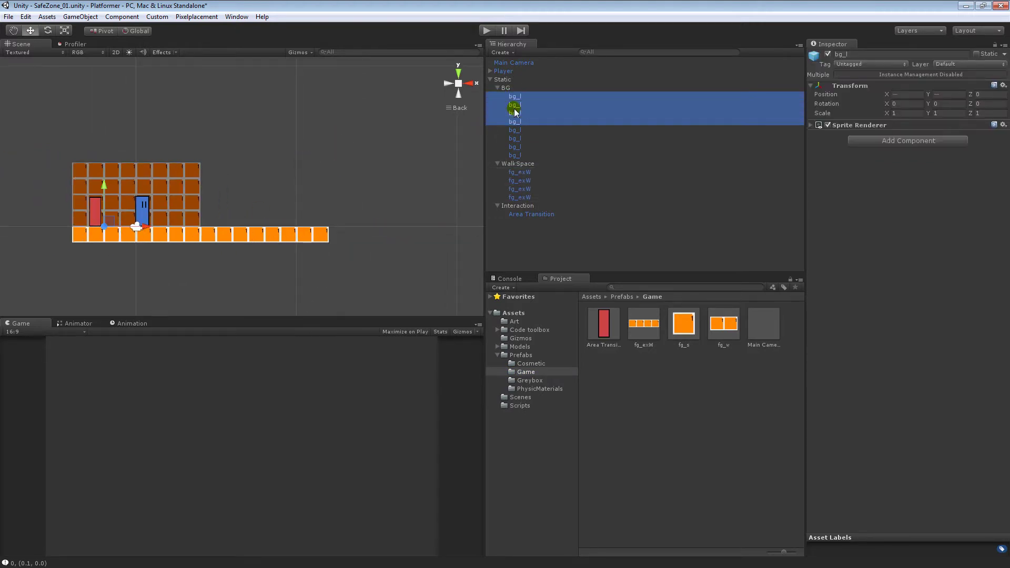
key(ctrl+d)
drag(87, 165, 214, 166)
click(296, 139)
middle_drag(296, 139, 308, 159)
Step: Duplicate an fg_exW floor tile, rotate the copy upright and snap it against the background's left edge as a wall
click(144, 257)
scroll(173, 255, down, 1)
middle_drag(174, 254, 247, 242)
key(ctrl+d)
key(e)
drag(248, 247, 87, 329)
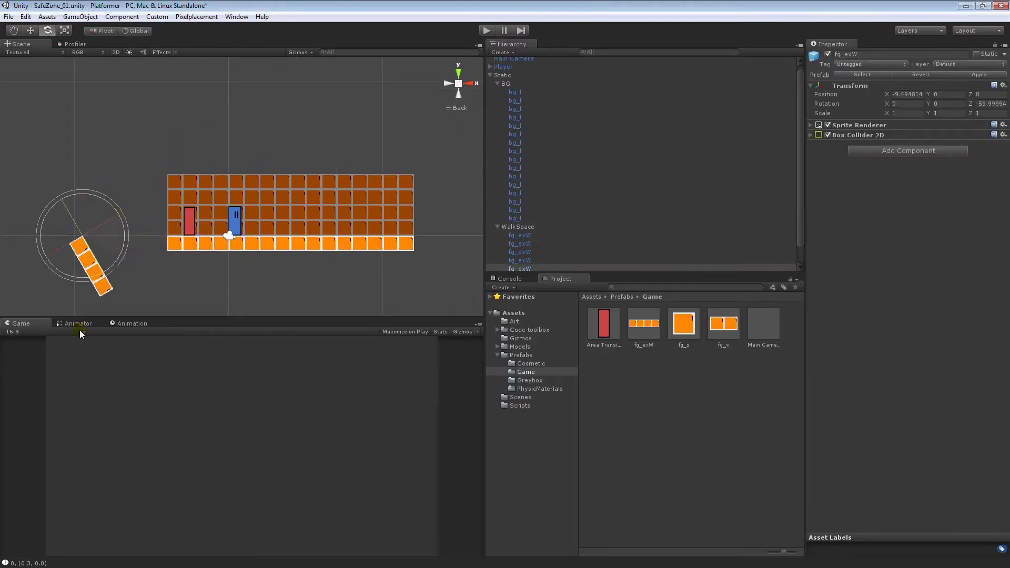
ctrl+drag(101, 198, 136, 223)
key(w)
key(v)
drag(83, 296, 167, 235)
middle_drag(217, 190, 173, 211)
click(167, 180)
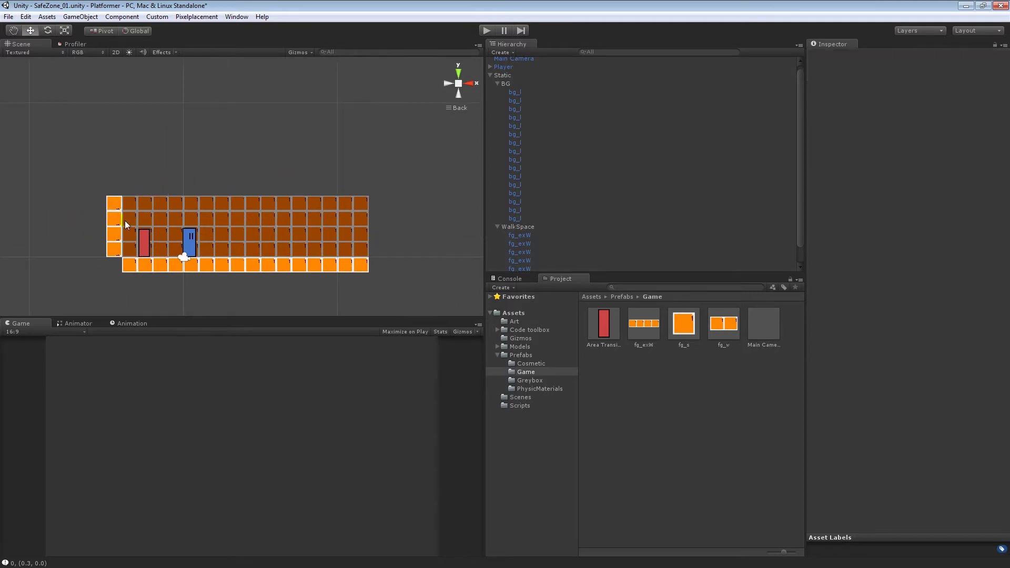
Step: Add a bg_w tile from the Cosmetic prefabs to the BG group and snap it onto the background's top-left corner at Y 4
click(530, 364)
drag(724, 325, 564, 74)
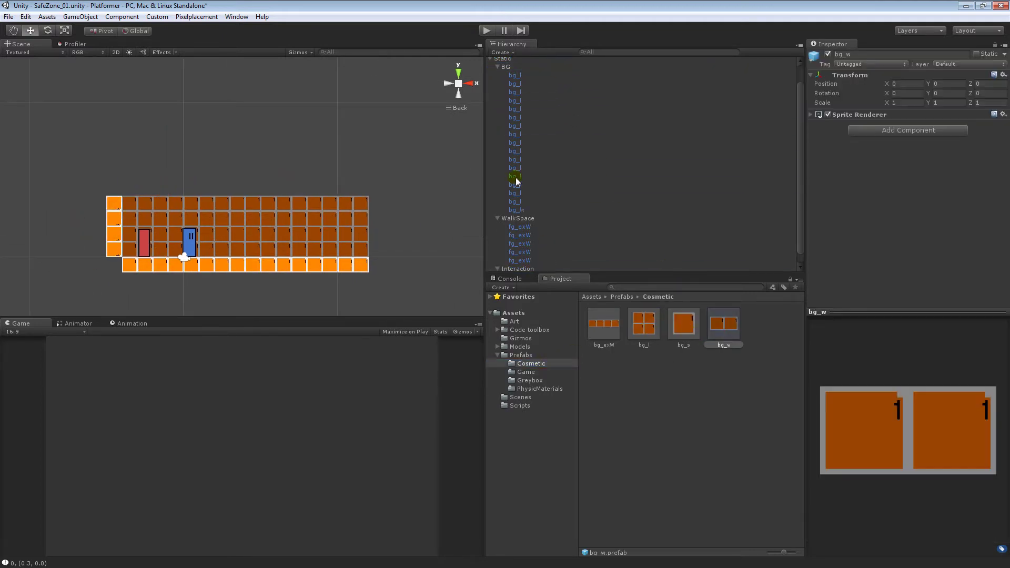
click(520, 210)
drag(182, 217, 183, 150)
key(v)
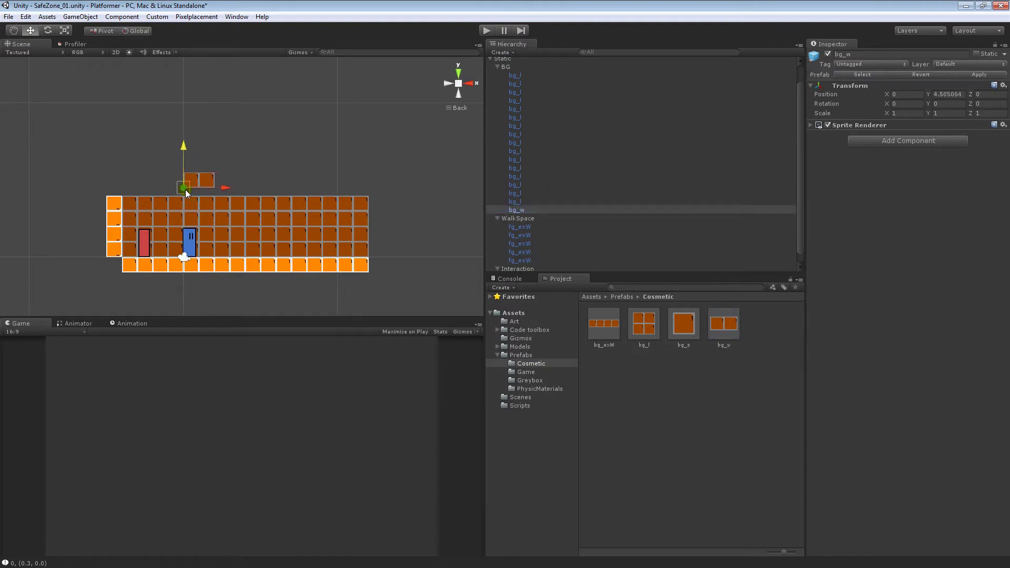
drag(186, 188, 126, 193)
Step: Duplicate the bg_w tile until a fifth background row spans the full length of the room
middle_drag(173, 201, 209, 207)
key(ctrl+d)
drag(194, 201, 225, 193)
shift+click(167, 192)
key(ctrl+d)
middle_drag(205, 195, 176, 198)
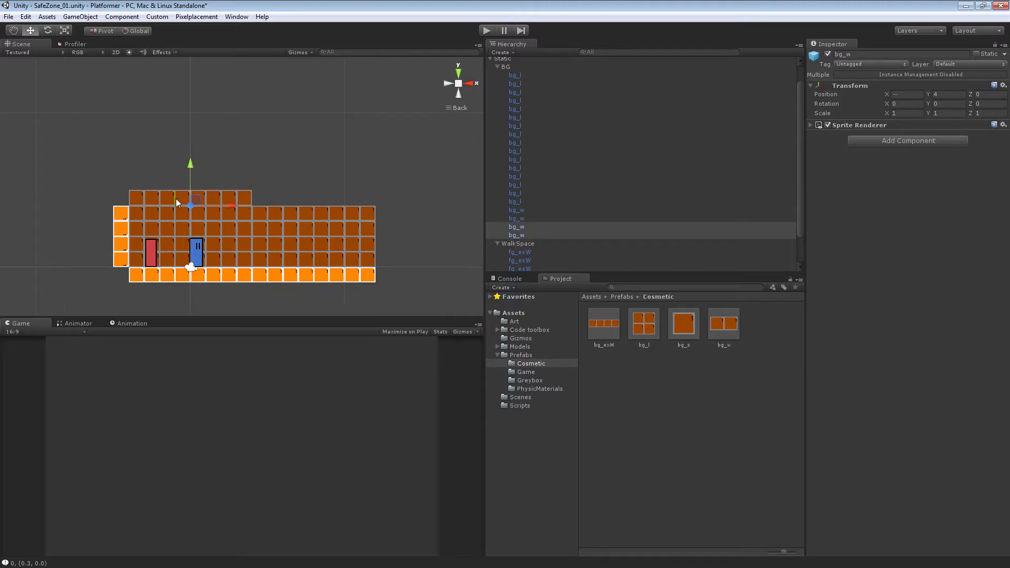
shift+click(517, 219)
shift+click(516, 210)
key(ctrl+d)
drag(169, 207, 262, 192)
click(184, 167)
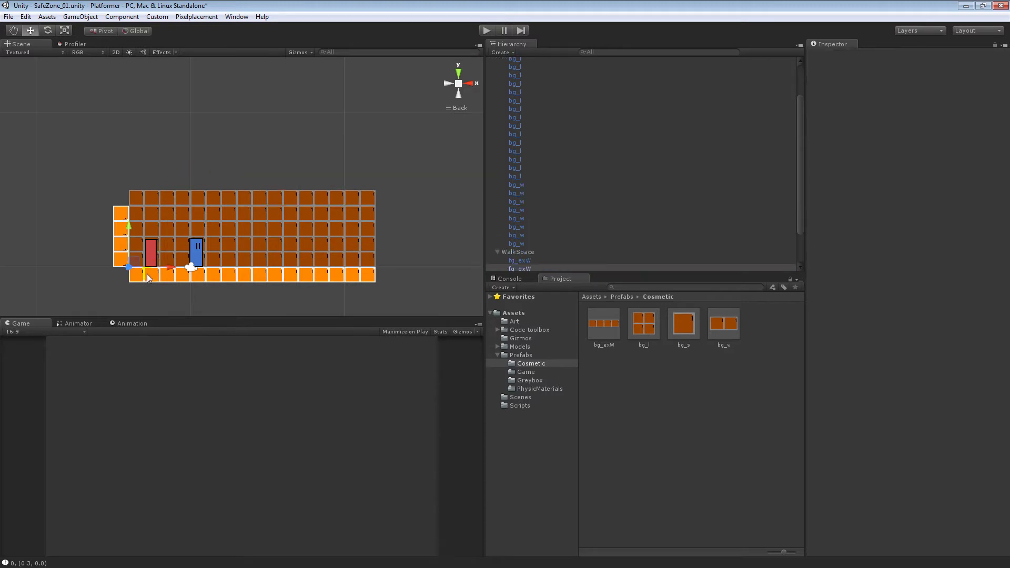
Step: Duplicate the fg_exW floor tiles upward to form a ceiling at Y 6 and delete the surplus wall copy
click(146, 273)
scroll(590, 225, down, 2)
drag(519, 216, 519, 253)
key(ctrl+d)
drag(190, 226, 204, 119)
key(v)
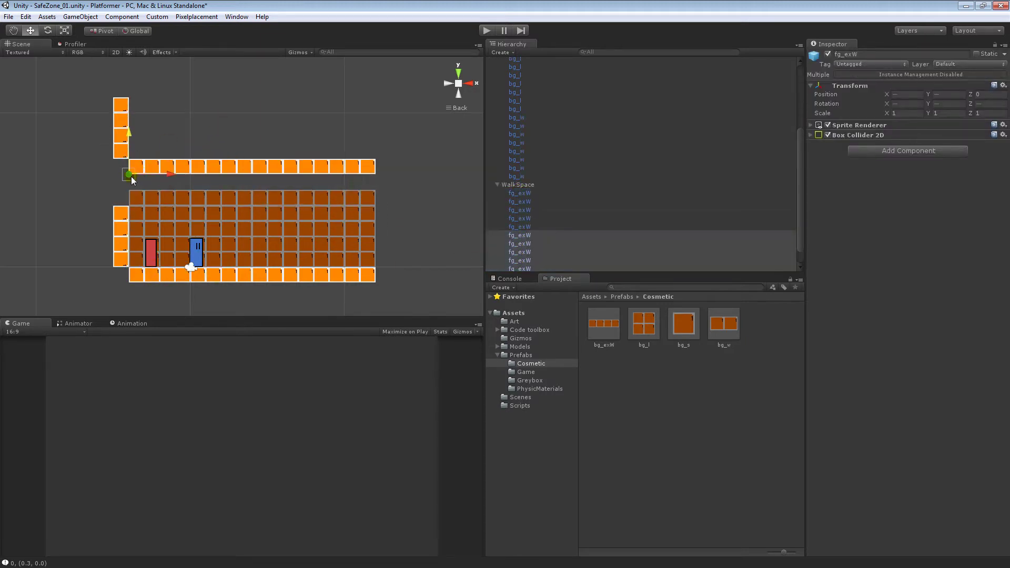
drag(131, 175, 130, 190)
click(117, 160)
key(Delete)
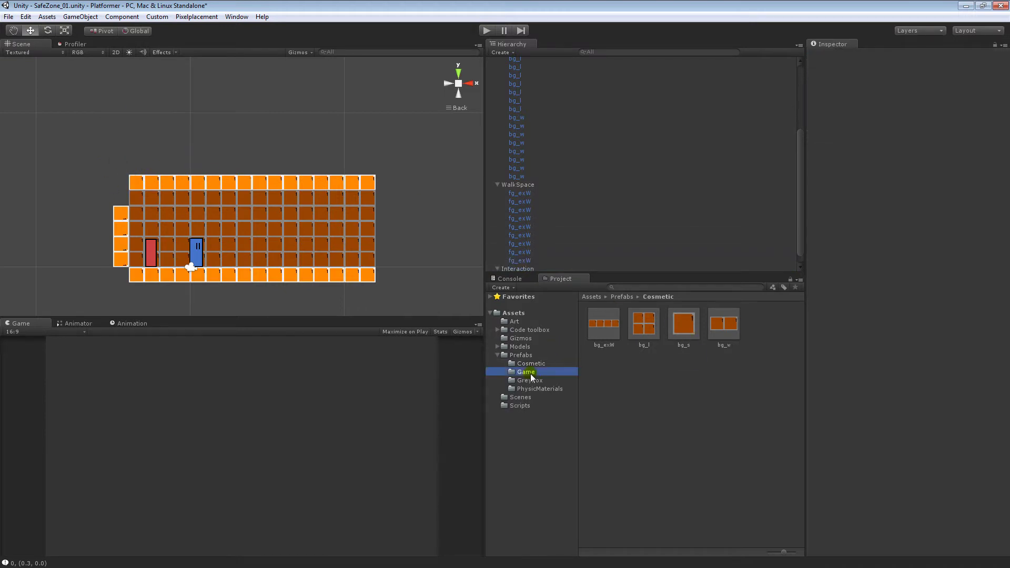
Step: Add an fg_s tile from the Game prefabs to WalkSpace and snap it on top of the left wall
click(526, 372)
drag(683, 323, 538, 176)
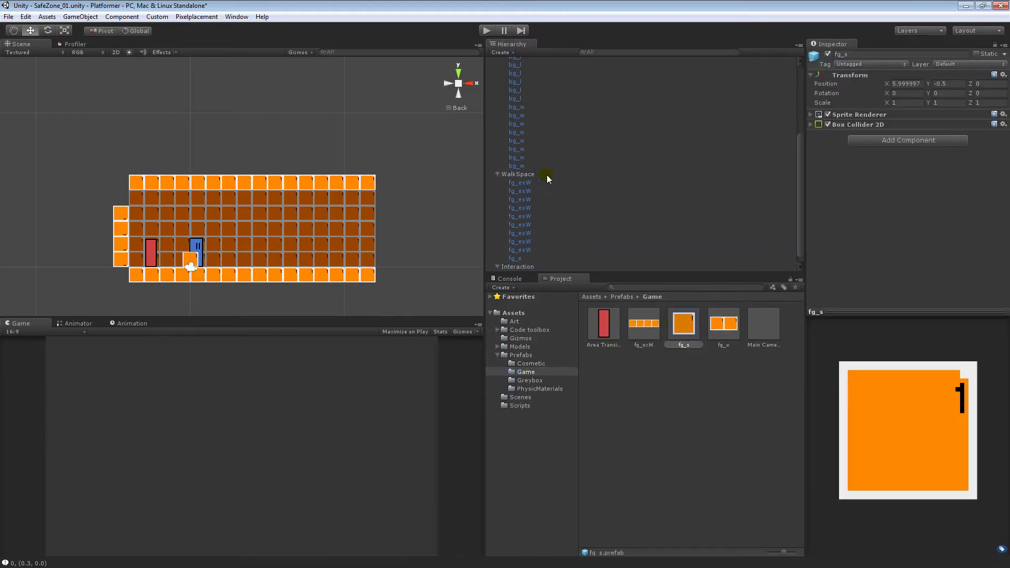
click(515, 258)
drag(190, 235, 130, 191)
key(v)
click(205, 152)
scroll(309, 211, up, 2)
middle_drag(340, 209, 268, 217)
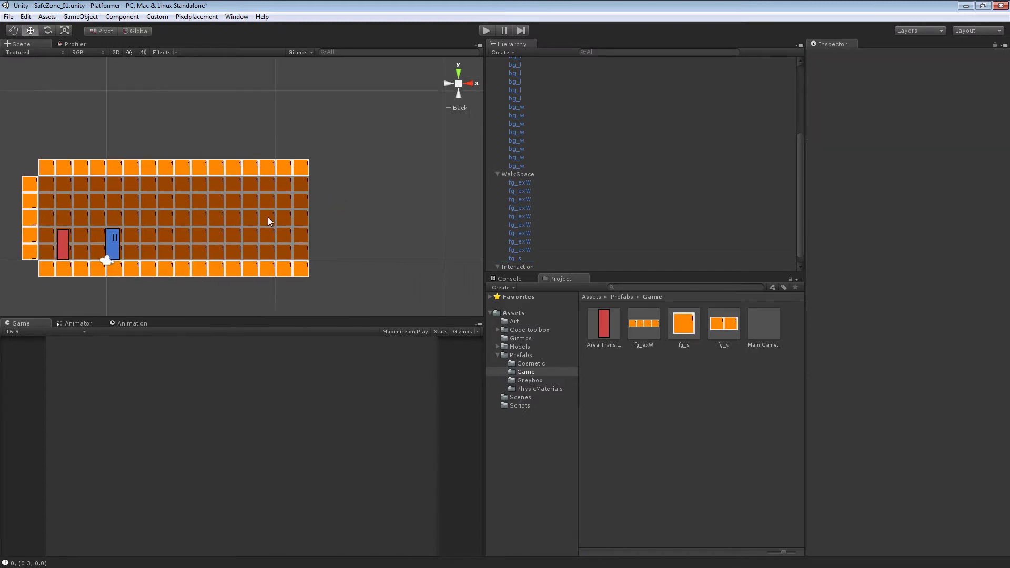
middle_drag(355, 188, 301, 180)
click(236, 245)
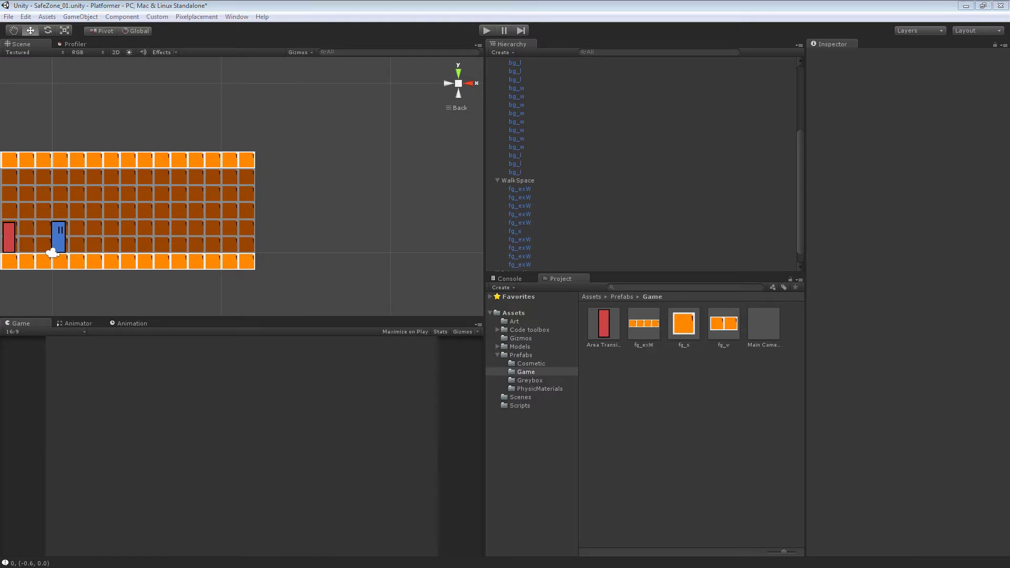
Step: Delete the bg_w tiles of the top background row and the single fg_s tile on the left wall
middle_drag(259, 181, 308, 182)
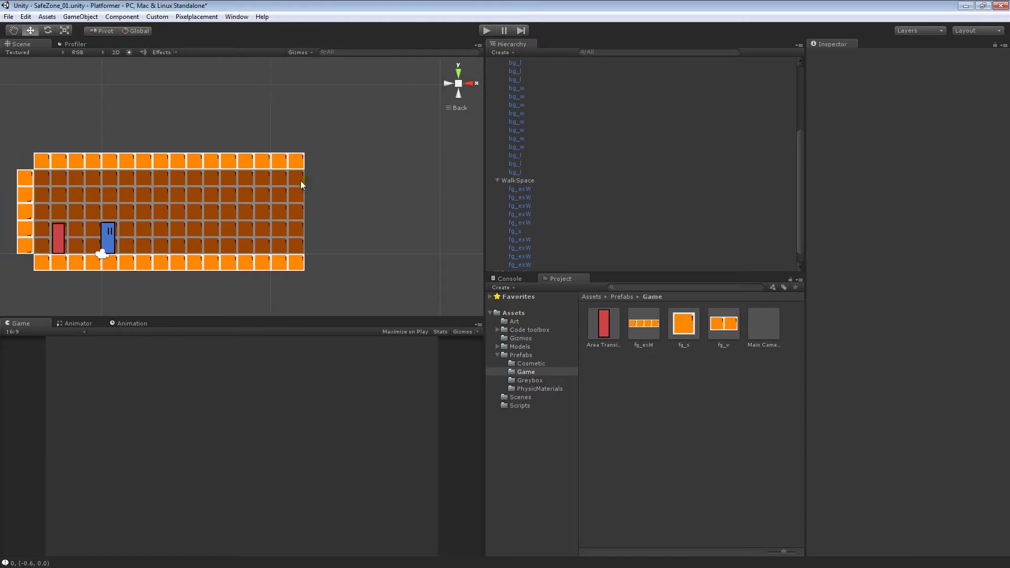
click(292, 182)
key(Delete)
click(251, 181)
key(Delete)
click(219, 181)
key(Delete)
drag(184, 180, 86, 177)
click(22, 177)
key(Delete)
Step: Move the four fg_exW ceiling tiles down one row so they rest on the remaining background
click(41, 165)
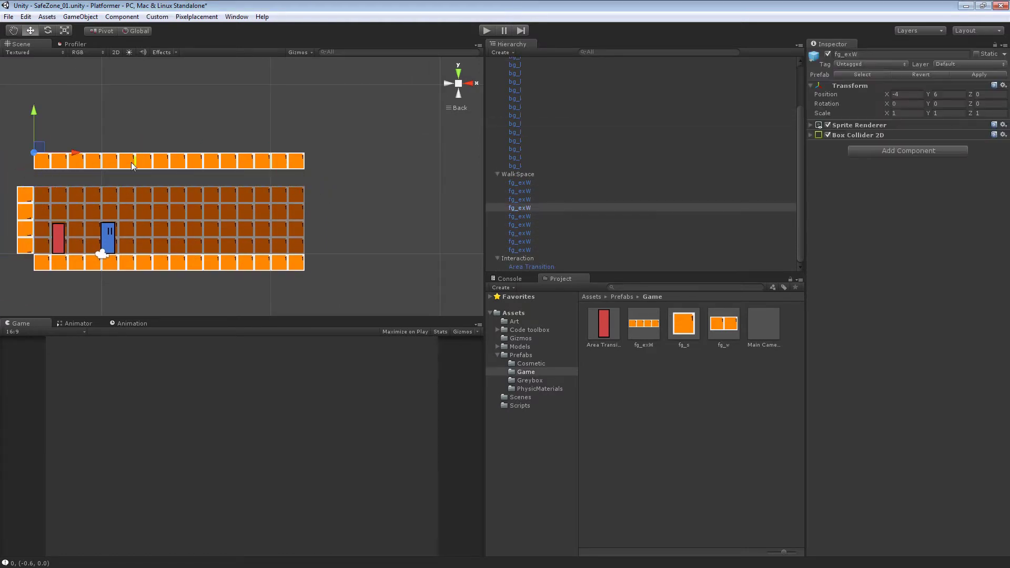
shift+click(261, 173)
shift+click(206, 165)
shift+click(132, 166)
shift+click(57, 162)
drag(57, 162, 57, 178)
click(277, 164)
scroll(306, 187, down, 3)
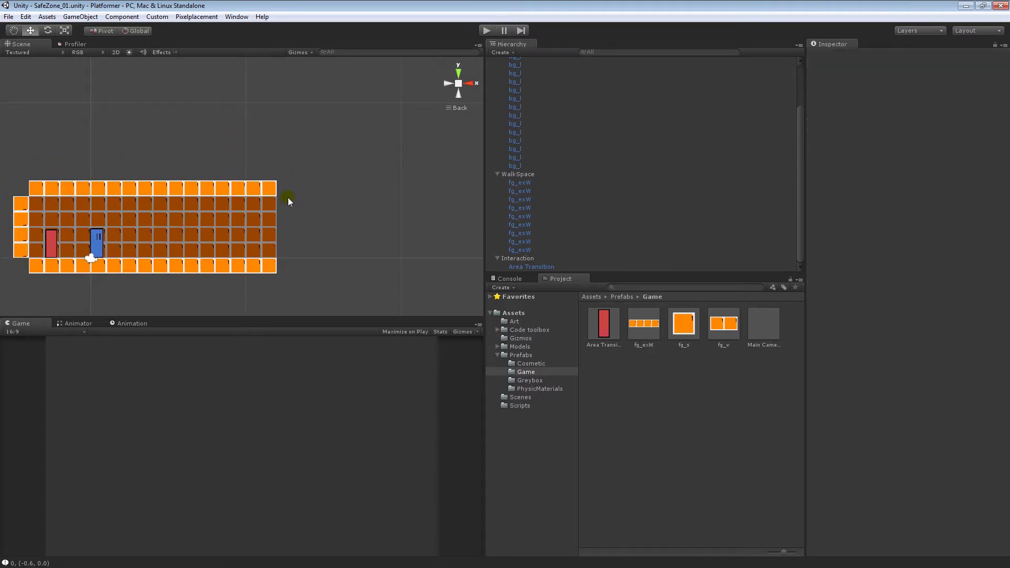
Step: Add an fg_w tile from the Game prefabs to WalkSpace, rotate it upright and snap it below the ceiling's right end
click(544, 389)
click(536, 373)
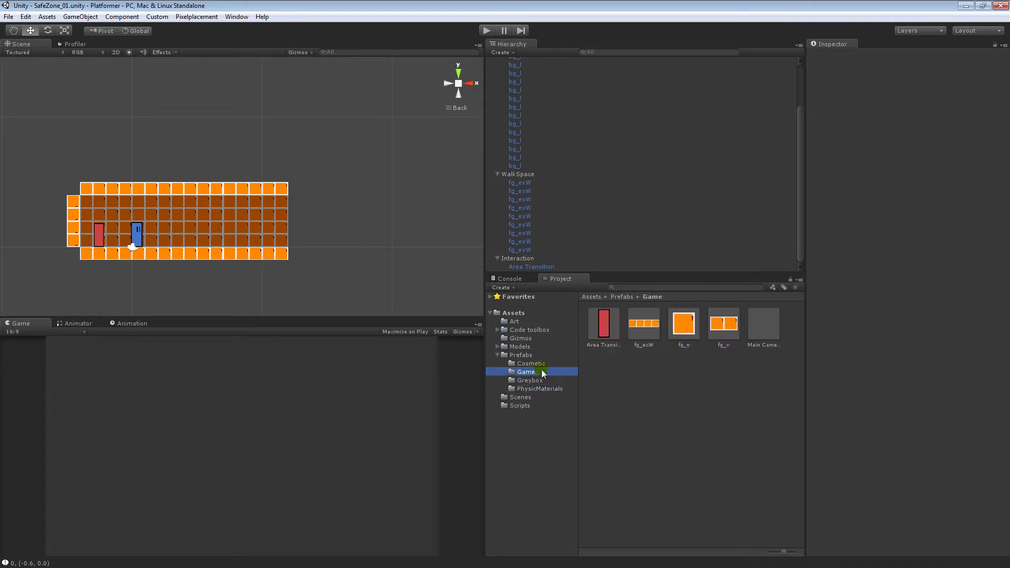
drag(724, 324, 538, 177)
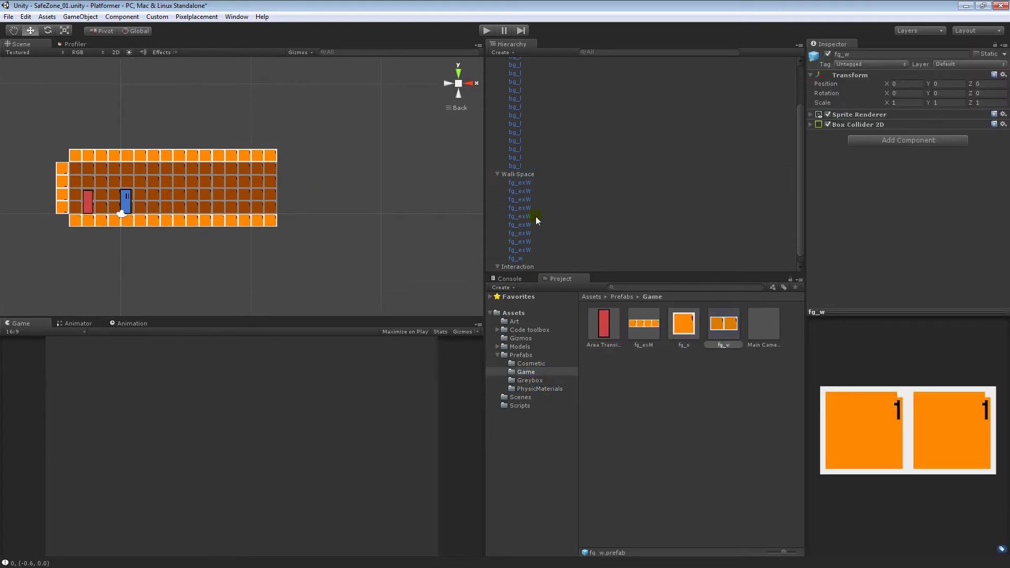
click(516, 259)
drag(162, 214, 211, 439)
key(e)
key(w)
key(v)
drag(326, 215, 315, 156)
click(340, 134)
Step: Duplicate a bg_l tile and place the copy beyond the right wall at floor level, one tile from the existing background
scroll(345, 173, up, 2)
middle_drag(348, 186, 287, 241)
scroll(263, 216, down, 3)
scroll(260, 232, up, 1)
click(241, 215)
scroll(287, 240, up, 2)
key(ctrl+d)
drag(287, 244, 333, 255)
key(v)
drag(284, 222, 279, 220)
click(299, 263)
Step: Add an fg_s tile to WalkSpace and snap it to the floor's right end, under the doorway opening
drag(686, 329, 526, 184)
drag(526, 243, 521, 249)
drag(90, 243, 268, 258)
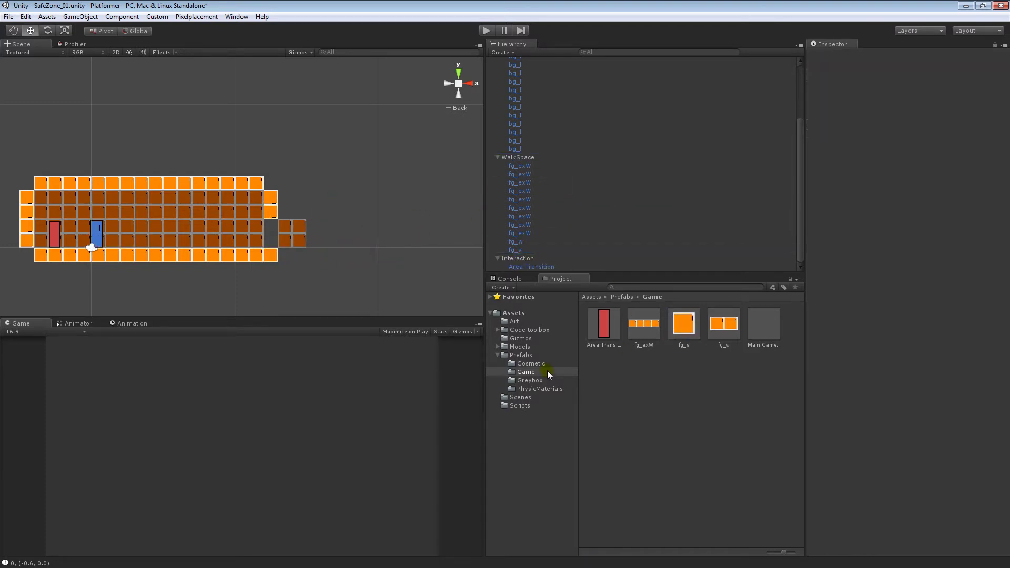
Step: Add a bg_w tile from the Cosmetic prefabs to BG, rotate it upright and fill the background gap beneath the right wall
click(531, 363)
click(723, 323)
drag(722, 266, 507, 69)
drag(126, 248, 404, 394)
key(e)
key(w)
key(v)
drag(362, 248, 265, 219)
click(337, 191)
Step: Duplicate the bg_l tile beyond the right wall and snap the copy directly above it
middle_drag(336, 191, 309, 188)
click(274, 233)
key(ctrl+d)
drag(250, 206, 255, 175)
key(v)
drag(278, 213, 278, 217)
click(284, 202)
scroll(322, 190, up, 1)
mouse_move(282, 202)
middle_down()
mouse_move(322, 189)
mouse_move(289, 192)
middle_up()
scroll(322, 191, down, 1)
scroll(323, 190, up, 1)
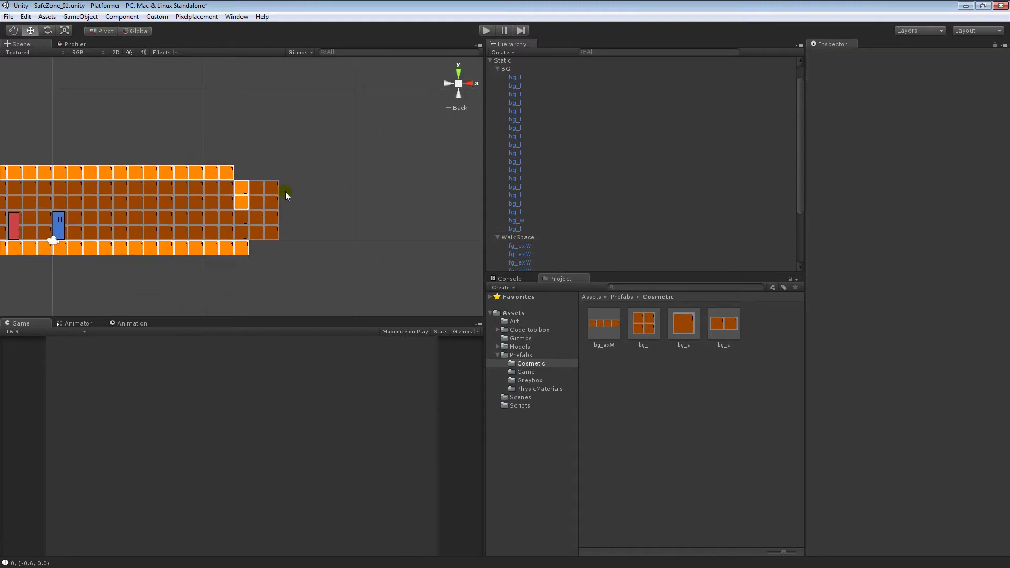
Step: Duplicate the last fg_exW ceiling tile and place the copy above the background beyond the right wall
click(206, 171)
key(ctrl+d)
drag(221, 173, 313, 226)
click(311, 216)
Step: Duplicate an fg_exW floor tile and place the copy at X 13 to extend the floor beyond the doorway
click(233, 250)
click(237, 250)
click(193, 251)
key(ctrl+d)
drag(196, 244, 281, 241)
Step: Duplicate the two stacked bg_l tiles beyond the right wall and place the copies alongside to fill the second room
click(274, 199)
shift+click(268, 229)
key(ctrl+d)
click(347, 213)
middle_drag(348, 212, 372, 193)
scroll(372, 194, down, 1)
Step: Rotate the fg_exW floor tile beyond the doorway to vertical, place it as the right wall at X 17 and stack a copy below
click(327, 219)
key(e)
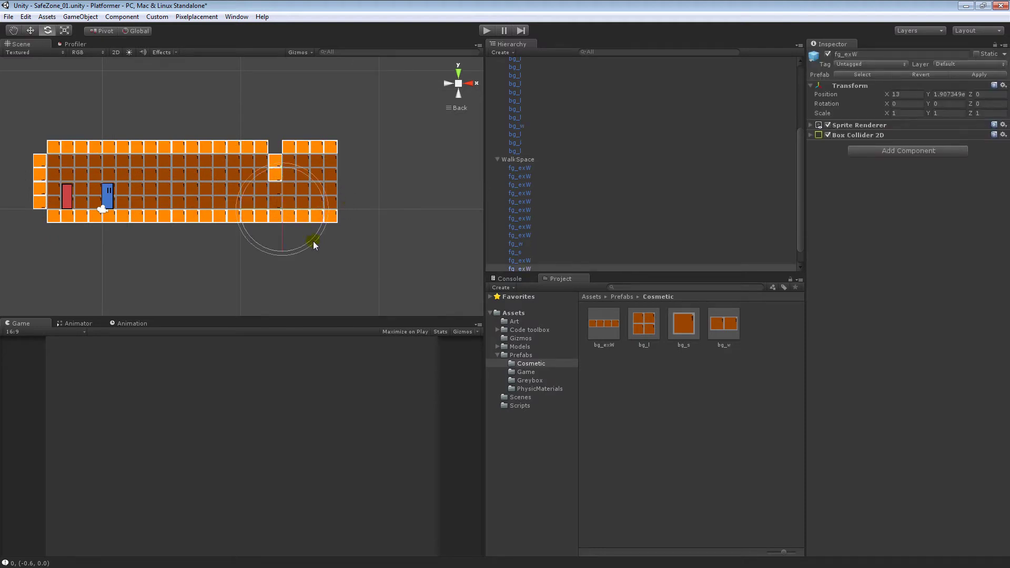
drag(314, 241, 405, 200)
drag(339, 127, 286, 109)
key(w)
drag(282, 161, 337, 159)
middle_drag(361, 176, 341, 177)
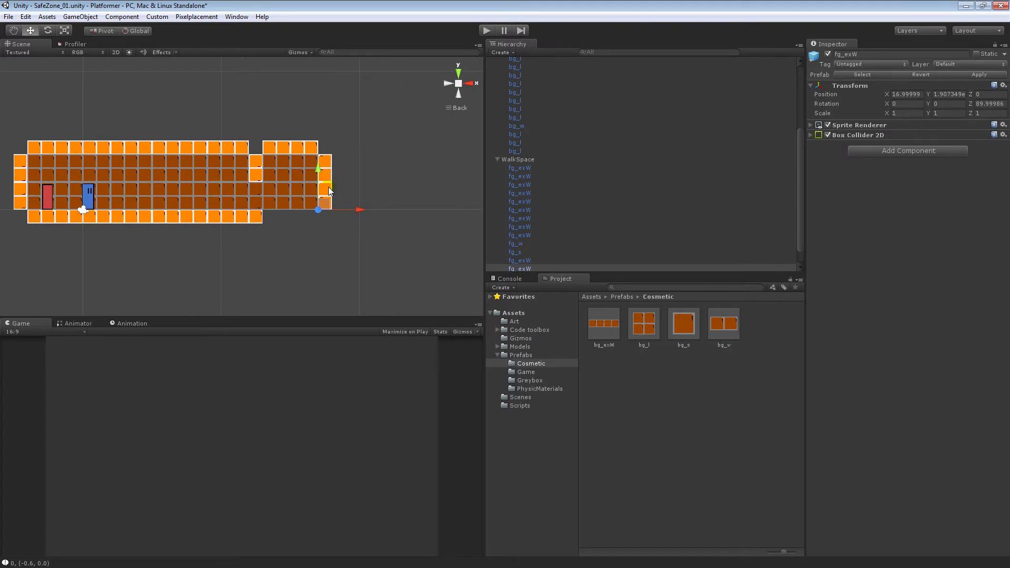
drag(319, 169, 319, 224)
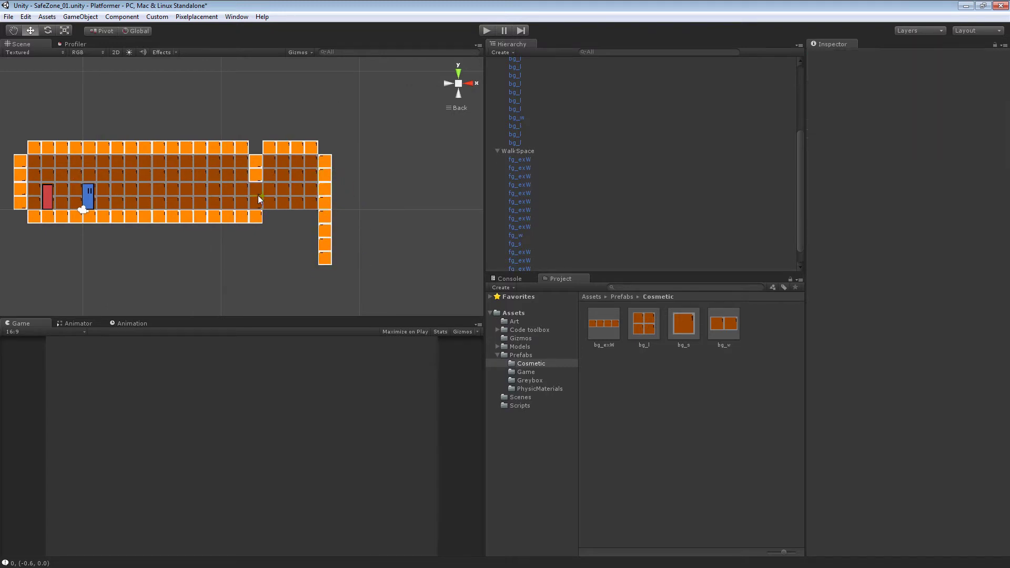
Step: Duplicate the doorway's bg_w tile, rotate it to horizontal and place two copies side by side under the second room's background
click(262, 199)
key(ctrl+d)
key(e)
drag(256, 177, 282, 109)
key(w)
key(v)
mouse_move(299, 226)
mouse_down()
mouse_move(263, 209)
mouse_move(314, 224)
mouse_move(280, 212)
mouse_move(290, 211)
mouse_up()
key(ctrl+d)
click(269, 255)
Step: Duplicate the two stacked right wall tiles and snap the copies below them to lengthen the wall downward
scroll(301, 211, up, 2)
middle_drag(300, 211, 345, 184)
click(376, 144)
shift+click(380, 236)
key(ctrl+d)
drag(370, 146, 371, 246)
key(v)
click(444, 195)
Step: Duplicate four bg_l tiles of the second room and snap the copies below the bg_w row to extend the background down
click(326, 141)
shift+click(355, 138)
shift+click(349, 175)
shift+click(317, 175)
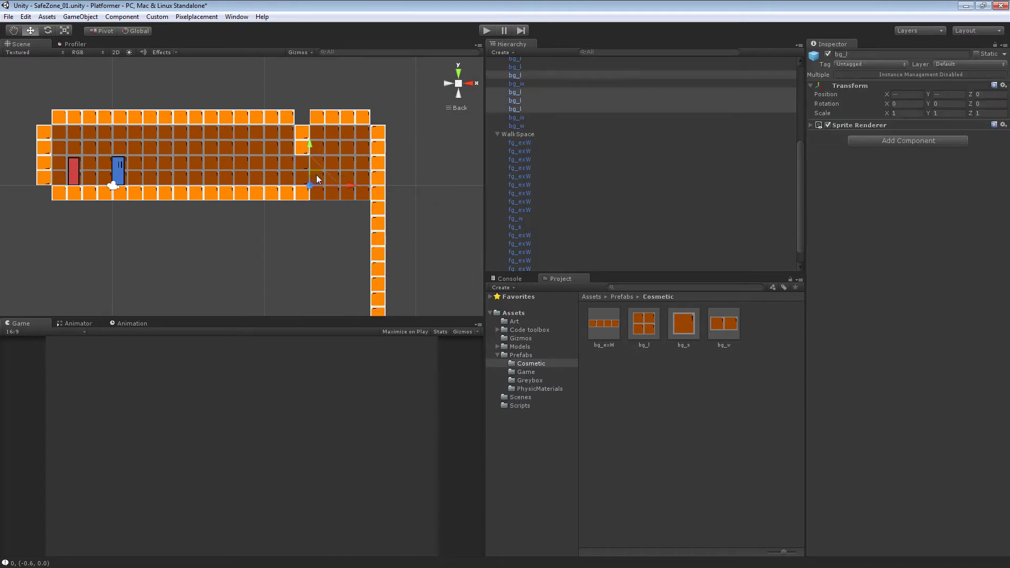
key(ctrl+d)
drag(310, 147, 314, 205)
key(v)
click(303, 216)
Step: Duplicate the four lowest bg_l tiles in the shaft and snap the copies directly below them
middle_drag(337, 197, 272, 160)
scroll(292, 172, down, 3)
scroll(292, 171, up, 1)
click(251, 169)
shift+click(274, 166)
shift+click(272, 194)
shift+click(245, 198)
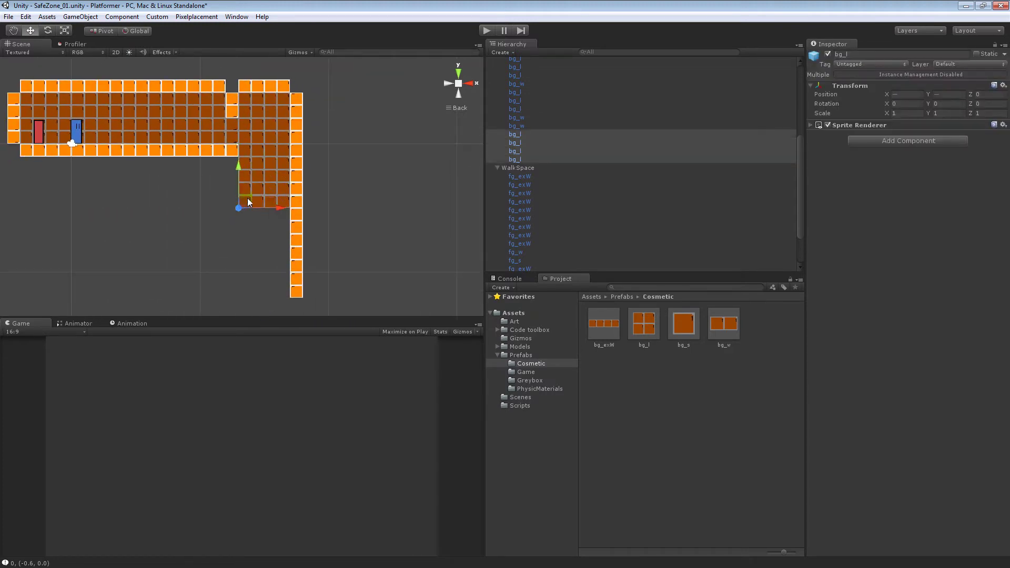
key(ctrl+d)
drag(268, 170, 248, 214)
click(368, 182)
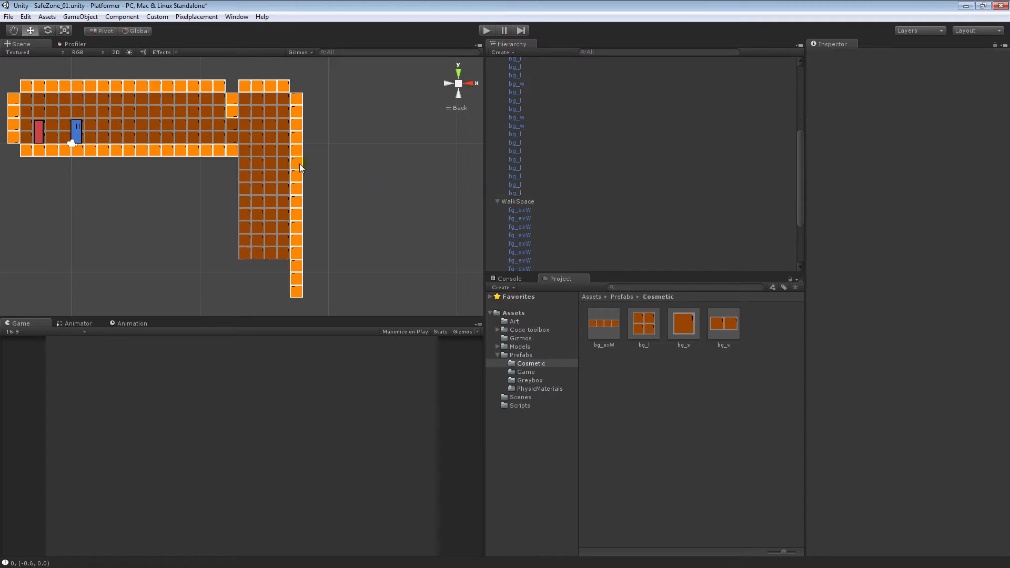
Step: Copy a vertical right wall tile to the shaft's left side and delete the fg_s tile at the end of the corridor floor
click(316, 182)
drag(331, 195, 244, 211)
click(233, 153)
drag(205, 160, 227, 205)
key(Delete)
Step: Duplicate the shaft's left wall tile and snap the copy directly below it
click(212, 195)
key(v)
key(ctrl+d)
key(v)
click(198, 225)
Step: Move the two stacked left wall tiles together so they start just below the corridor floor level
middle_drag(248, 191, 264, 161)
scroll(263, 161, up, 1)
scroll(265, 168, up, 1)
scroll(284, 129, down, 1)
middle_drag(288, 200, 265, 238)
click(226, 184)
shift+click(224, 238)
key(v)
drag(221, 217, 240, 273)
click(175, 241)
Step: Add an fg_s tile from the Game prefabs to WalkSpace and place it in the corner gap at the end of the corridor floor
click(529, 380)
click(526, 372)
drag(682, 326, 550, 126)
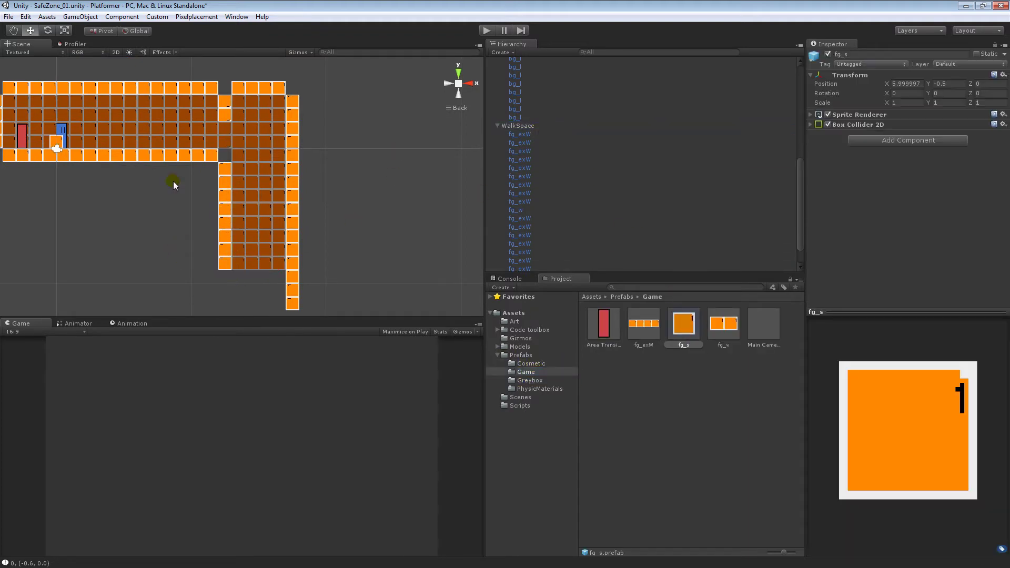
click(516, 251)
drag(57, 143, 220, 149)
click(215, 176)
Step: Duplicate the second room's fg_exW ceiling tile and place the copy under the shaft's background as a floor
middle_drag(244, 176, 266, 156)
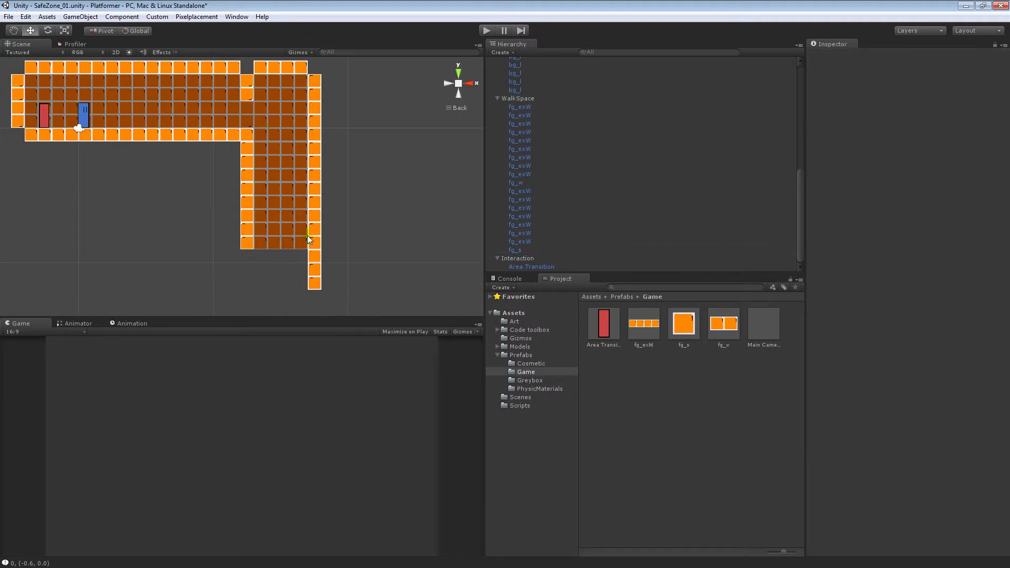
click(299, 63)
middle_drag(263, 113, 261, 125)
scroll(261, 125, down, 2)
key(ctrl+d)
drag(252, 61, 266, 250)
click(400, 164)
Step: Duplicate four bg_l tiles of the corridor background and place the copies below the corridor floor, beside the shaft's left wall
click(210, 106)
click(226, 108)
shift+click(225, 134)
shift+click(196, 116)
shift+click(186, 133)
key(ctrl+d)
drag(191, 84, 240, 158)
key(v)
Step: Snap the stray bg_l copy into the gap to complete the 4×4 background block below the corridor
click(202, 178)
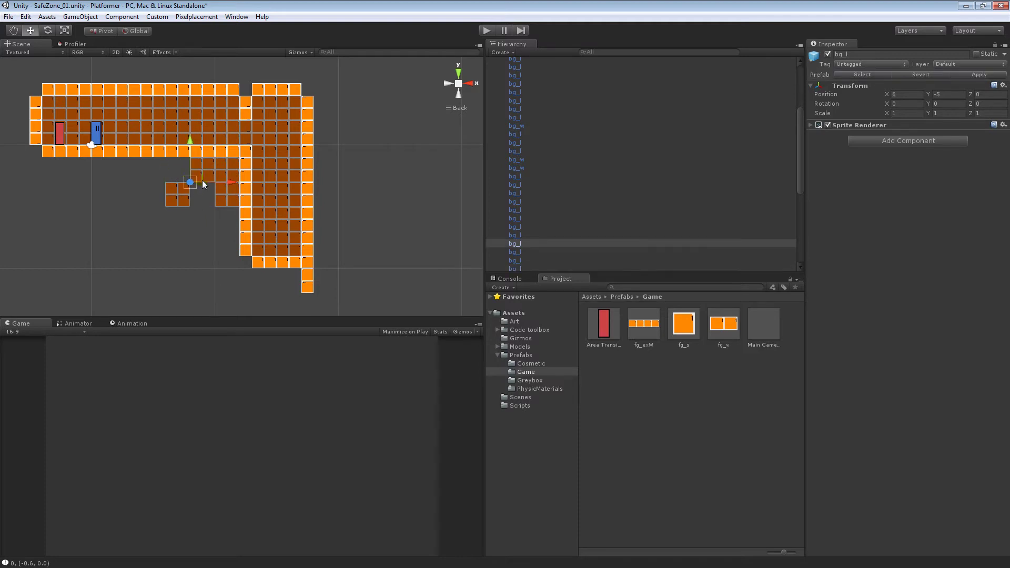
click(184, 180)
scroll(212, 162, up, 3)
mouse_move(213, 162)
middle_down()
mouse_move(263, 201)
mouse_move(220, 154)
middle_up()
scroll(232, 171, down, 1)
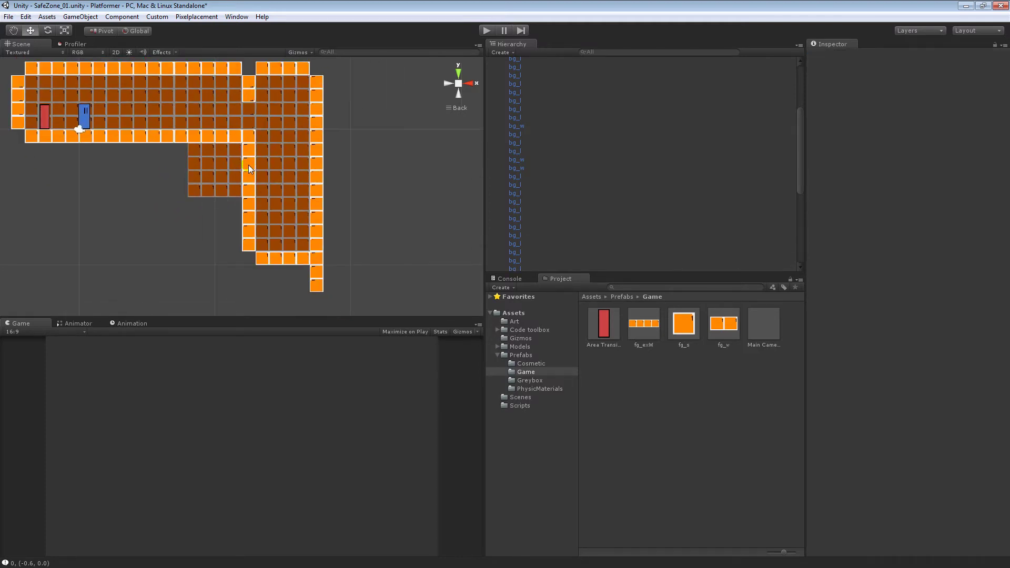
Step: Delete the shaft's lower left wall tile and its four lowest bg_l background tiles
scroll(256, 188, up, 2)
click(249, 226)
key(Delete)
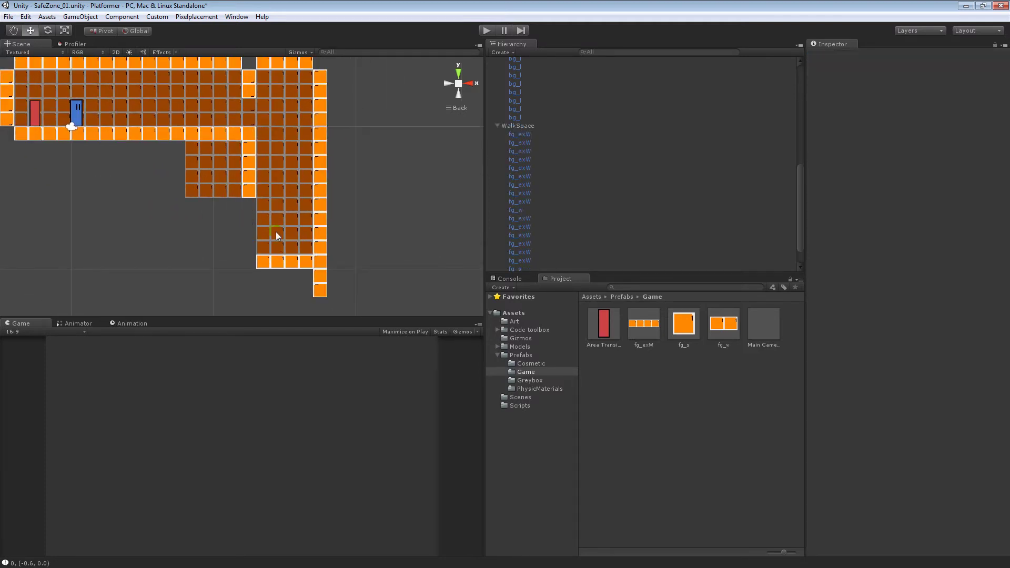
click(231, 164)
click(293, 225)
key(Delete)
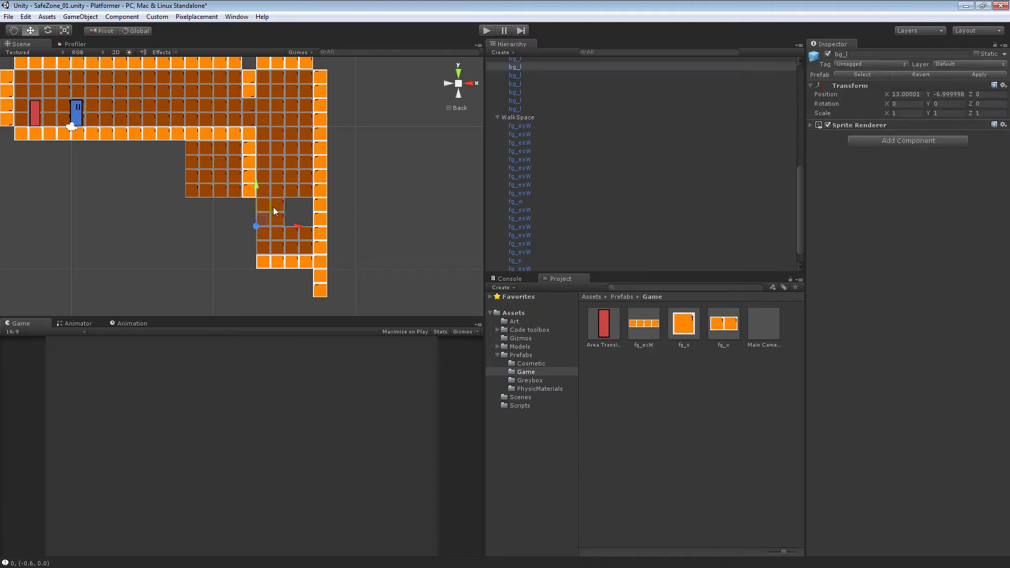
click(291, 240)
key(Delete)
Step: Delete the shaft's fg_exW floor tile and the two lowest right wall tiles
click(290, 261)
key(Delete)
click(321, 235)
key(Delete)
click(319, 264)
key(Delete)
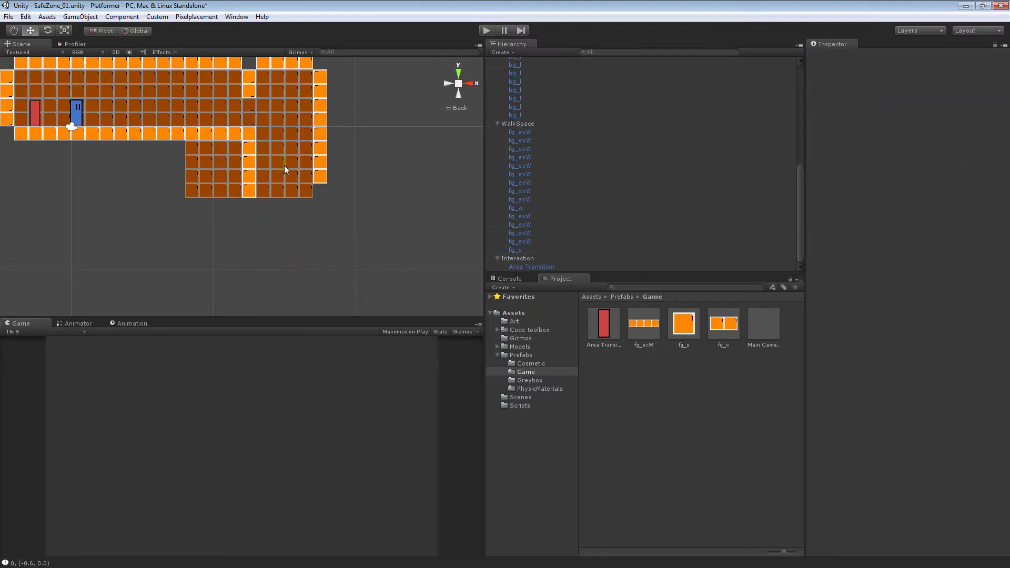
Step: Move the lower right wall tile down by one tile, level with the shaft's left wall
middle_drag(312, 88, 313, 127)
click(320, 148)
click(322, 206)
click(327, 184)
click(318, 196)
Step: Duplicate the corner fg_s tile and place the copy in the gap between the two right wall tiles
click(253, 174)
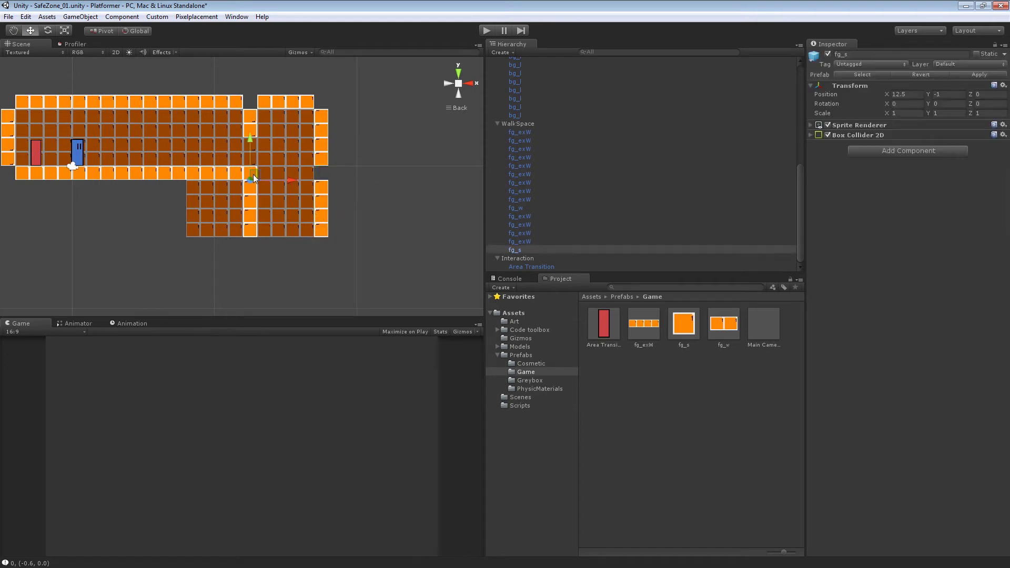
key(ctrl+d)
drag(268, 175, 338, 166)
click(345, 184)
Step: Duplicate the four-tile bg_l block below the corridor and place three copies in a row to fill the lower room's background
middle_drag(224, 215, 303, 197)
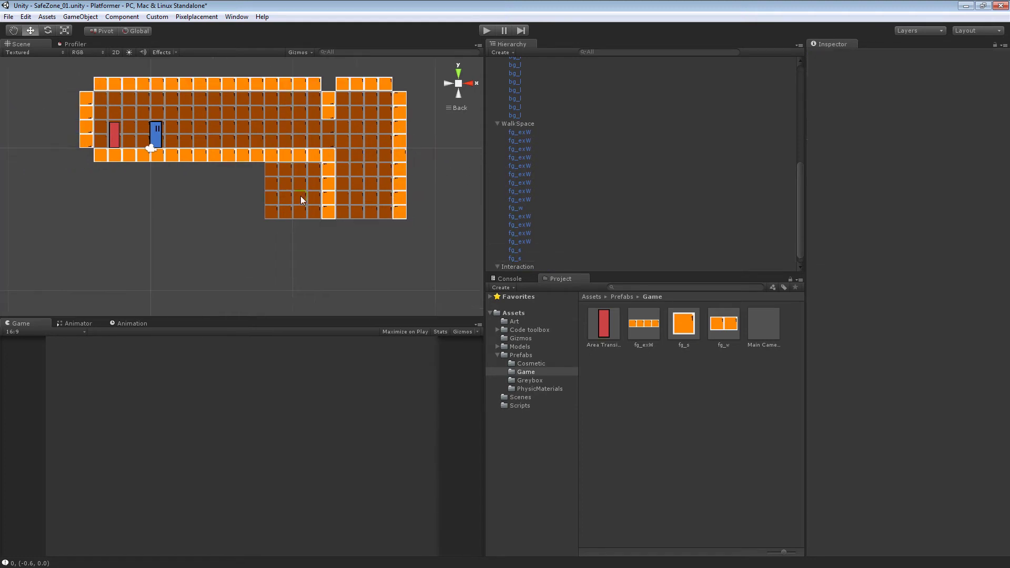
click(286, 181)
shift+click(311, 174)
shift+click(307, 204)
shift+click(275, 211)
key(ctrl+d)
drag(305, 223, 126, 221)
key(ctrl+d)
key(ctrl+d)
click(318, 259)
Step: Duplicate the fg_w wall tile above the doorway and place the copy directly below the shaft's left wall
middle_drag(368, 161, 309, 153)
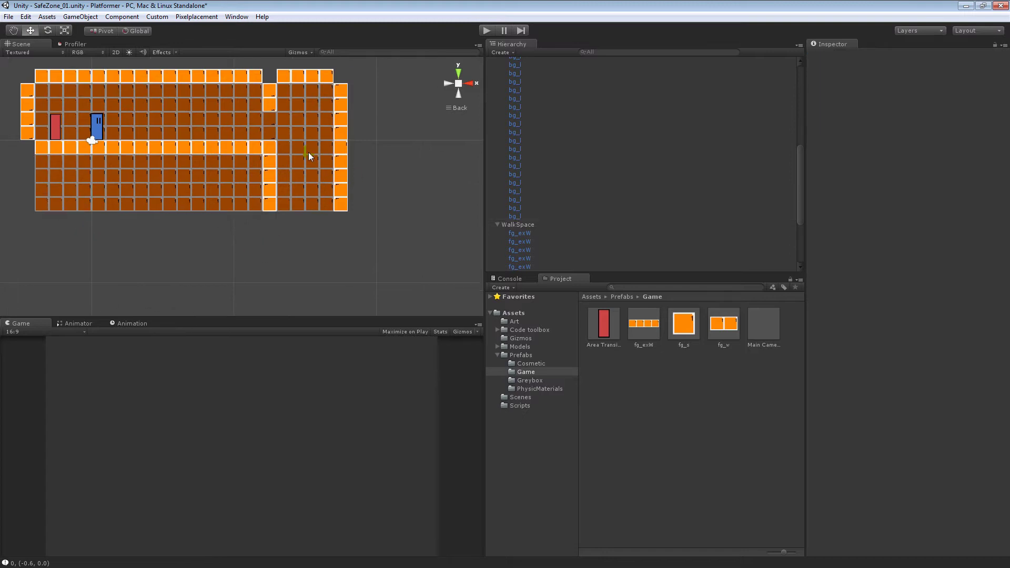
click(270, 105)
middle_drag(274, 68, 275, 89)
key(ctrl+d)
drag(277, 87, 275, 229)
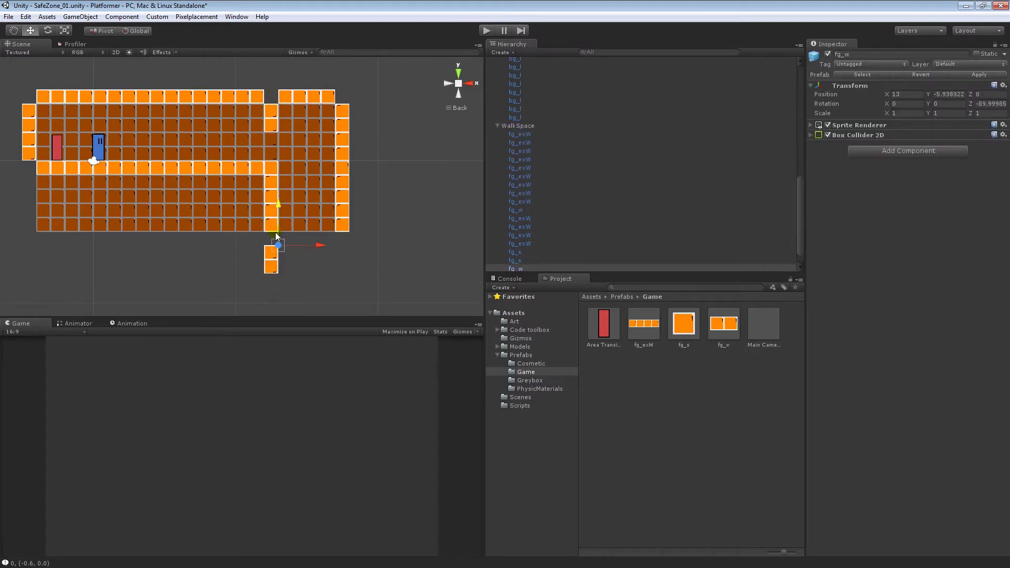
Step: Duplicate the upper doorway's bg_w tile and snap the copy below the lower fg_w wall tile as a second doorway
click(270, 129)
middle_drag(278, 177, 280, 157)
key(ctrl+d)
drag(266, 98, 279, 179)
drag(281, 258, 282, 253)
click(311, 213)
Step: Duplicate the four lowest bg_l tiles in the shaft and snap the copies below, beside the lower doorway
click(299, 192)
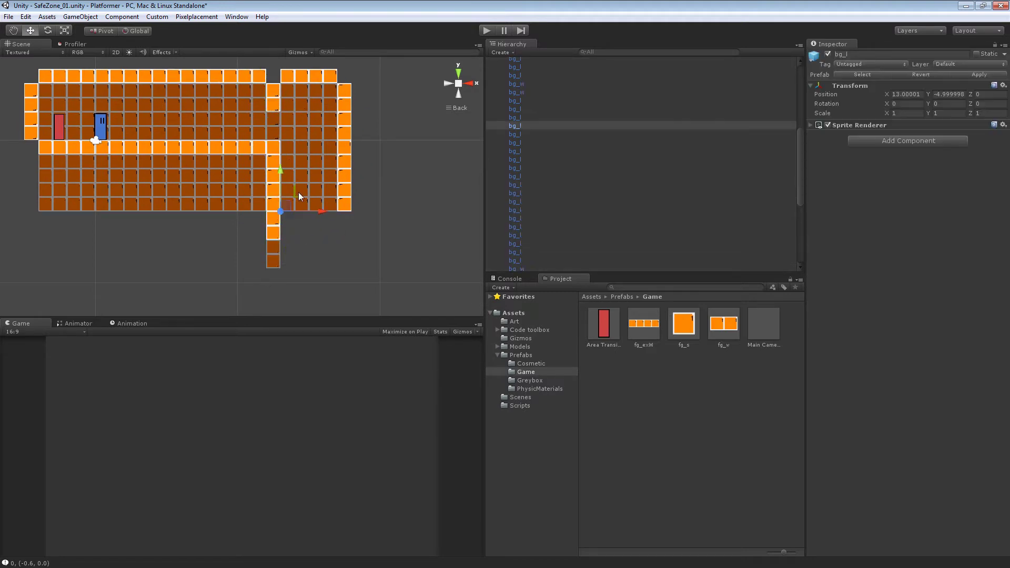
shift+click(325, 196)
shift+click(323, 172)
shift+click(288, 166)
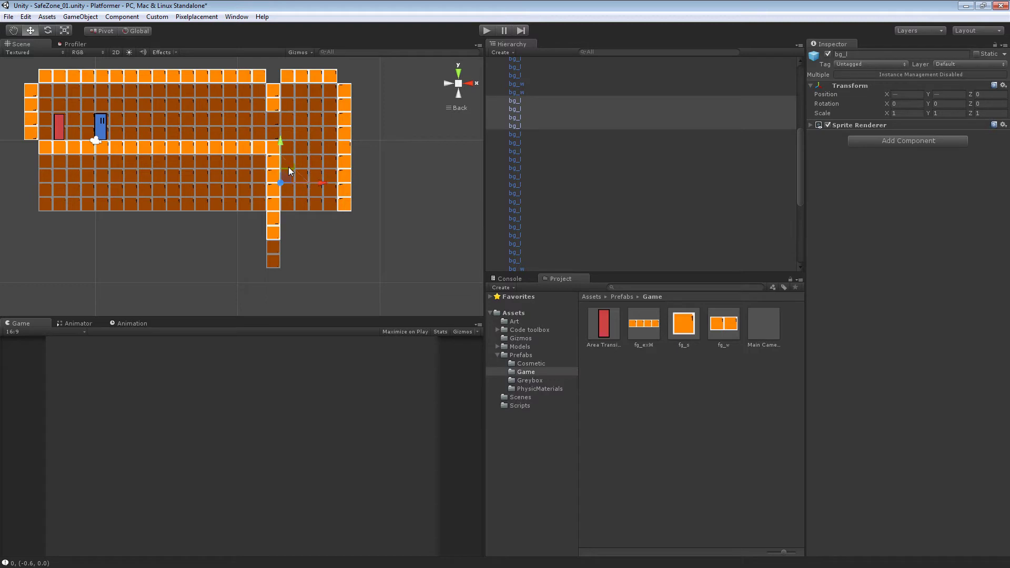
key(ctrl+d)
drag(310, 168, 332, 219)
key(v)
click(345, 216)
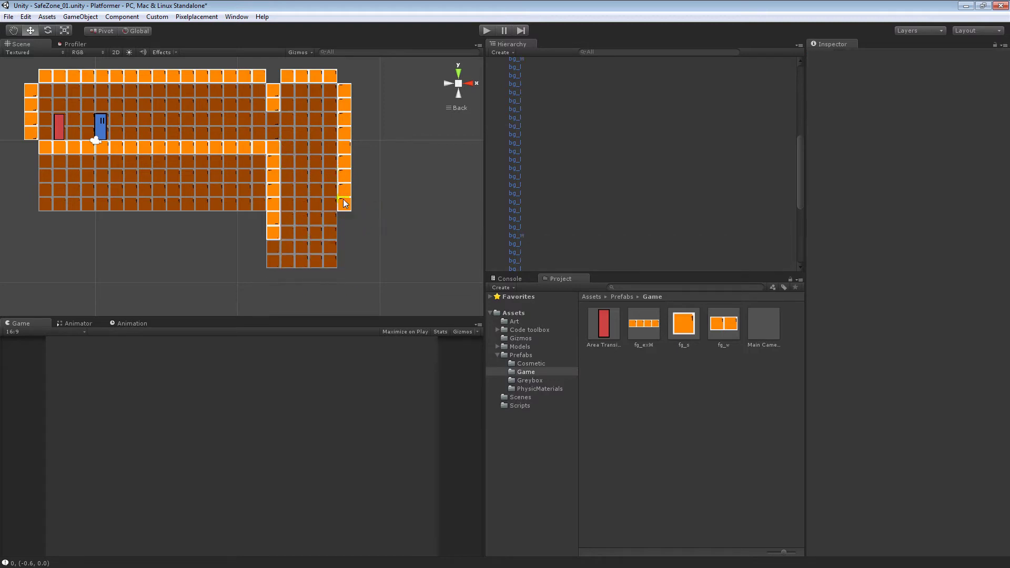
Step: Duplicate the lowest fg_exW piece of the shaft's right wall and snap the copy directly below it
click(345, 204)
key(ctrl+d)
drag(338, 171, 352, 211)
key(v)
mouse_move(363, 198)
middle_down()
mouse_move(345, 178)
mouse_move(345, 205)
middle_up()
Step: Duplicate the fg_exW ceiling piece above the shaft and place the copy below the shaft as its floor
click(284, 87)
scroll(293, 169, down, 1)
key(ctrl+d)
drag(283, 60, 282, 260)
drag(333, 285, 332, 276)
Step: Duplicate two fg_exW pieces of the corridor floor and snap the copies beneath the lower room's background, against the shaft wall
click(198, 157)
shift+click(179, 155)
key(ctrl+d)
drag(155, 109, 155, 200)
key(v)
drag(260, 241, 259, 222)
Step: Duplicate the two new fg_exW floor pieces and snap the copies beside them to complete the lower room's floor
middle_drag(157, 230, 210, 219)
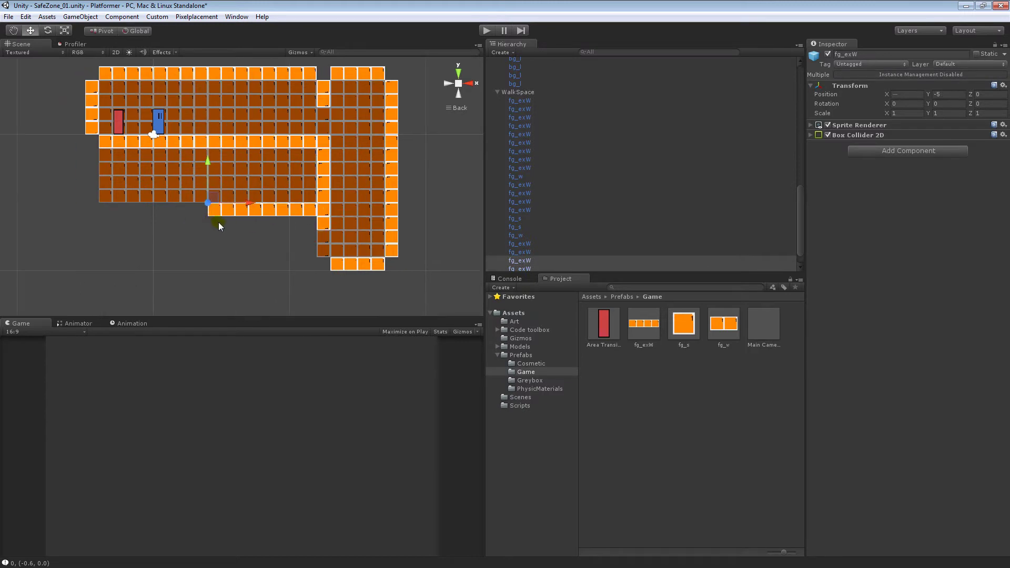
key(ctrl+d)
drag(302, 203, 209, 203)
key(v)
click(287, 232)
Step: Duplicate the bg_l tiles at the lower room's shaft end and place the copies beneath its floor to start a third room
click(296, 156)
click(306, 190)
shift+click(271, 156)
shift+click(273, 190)
key(ctrl+d)
drag(266, 161, 267, 226)
Step: Duplicate the new bg_l block repeatedly away from the shaft and snap the copies in a row to fill the third room's background
middle_drag(278, 254, 290, 231)
key(ctrl+d)
drag(318, 242, 140, 248)
key(ctrl+d)
key(ctrl+d)
key(v)
click(211, 268)
Step: Move the lower doorway's bg_w tile down to the third room's base and lower the fg_w wall tile to sit above it
middle_drag(363, 208, 305, 207)
click(306, 237)
drag(285, 198, 283, 229)
click(276, 217)
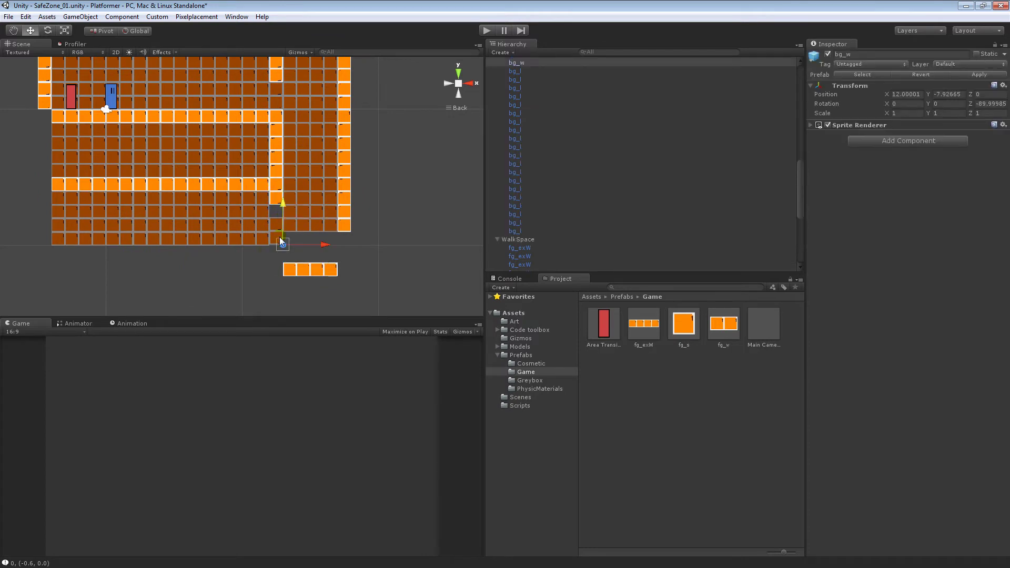
click(279, 194)
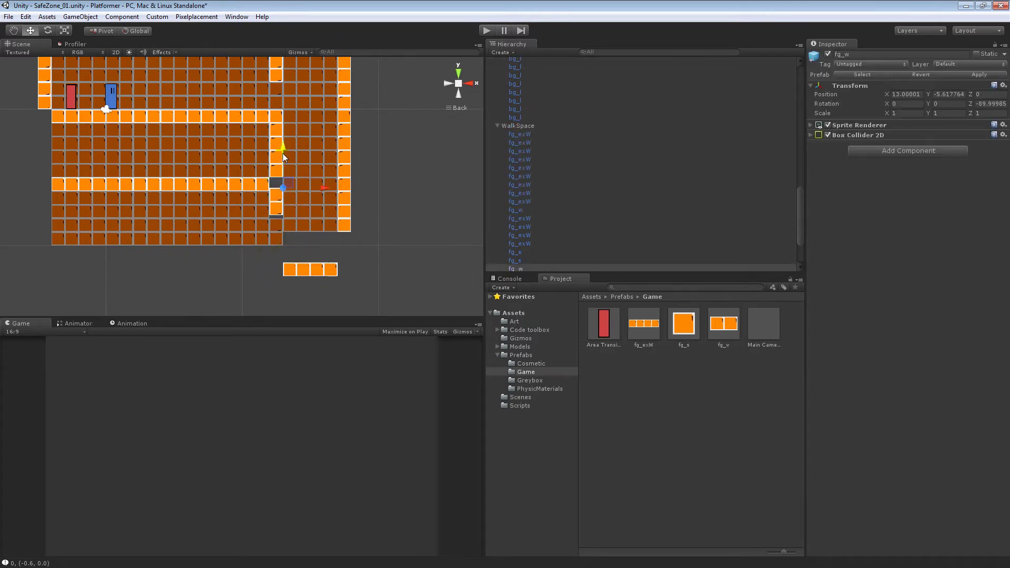
drag(269, 211, 268, 216)
click(410, 189)
Step: Duplicate the fg_s tile at the corridor floor's end and snap the copy into the gap at the end of the second floor
middle_drag(366, 145, 339, 190)
scroll(339, 190, up, 1)
click(248, 161)
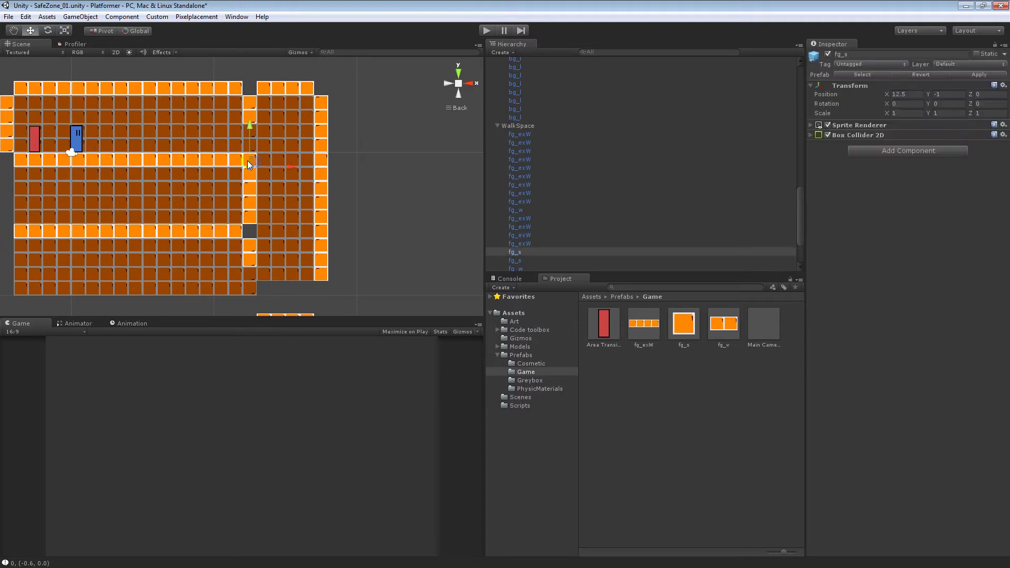
drag(253, 154, 247, 228)
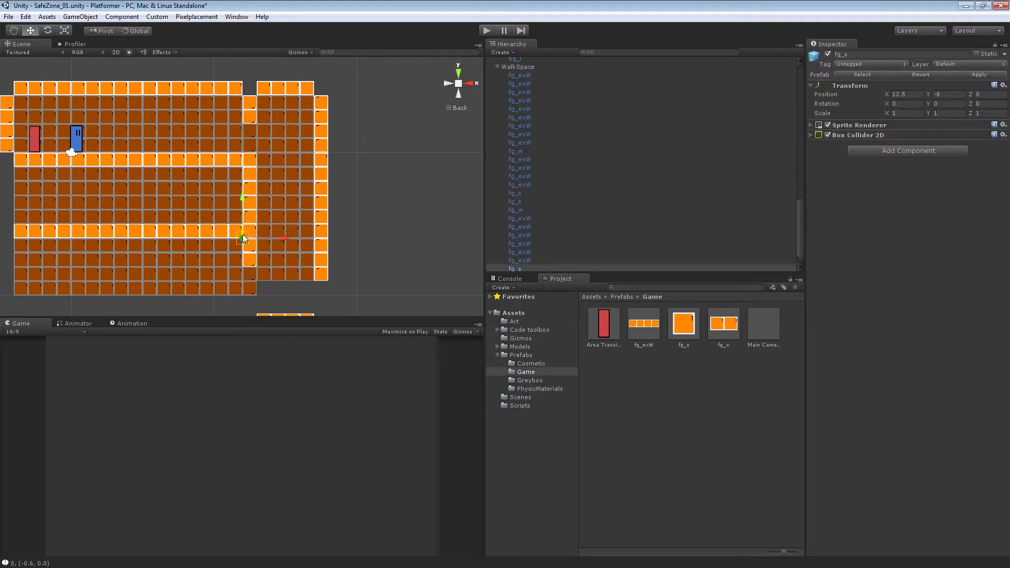
click(370, 247)
middle_drag(294, 253, 257, 189)
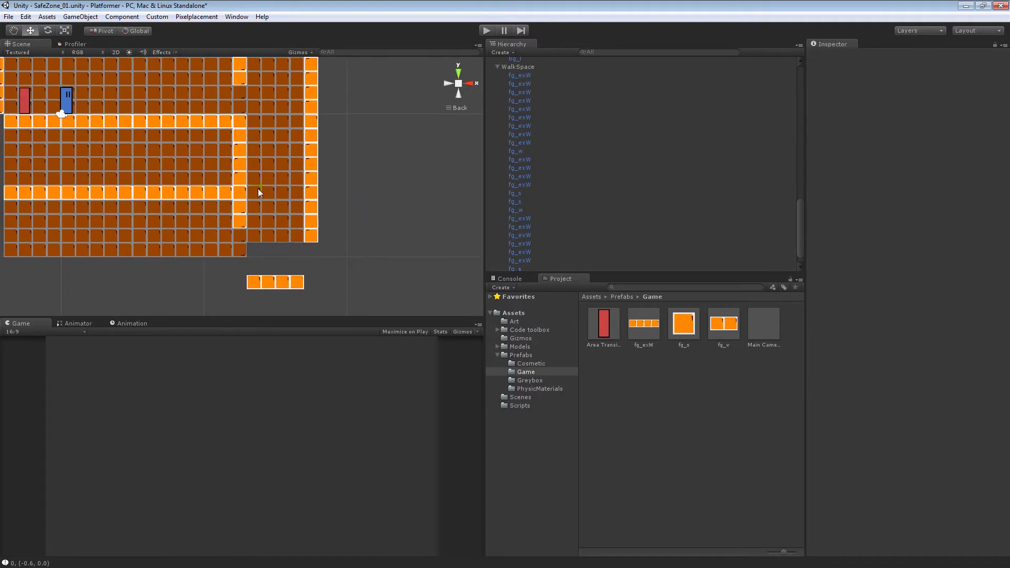
click(254, 113)
drag(251, 78, 253, 235)
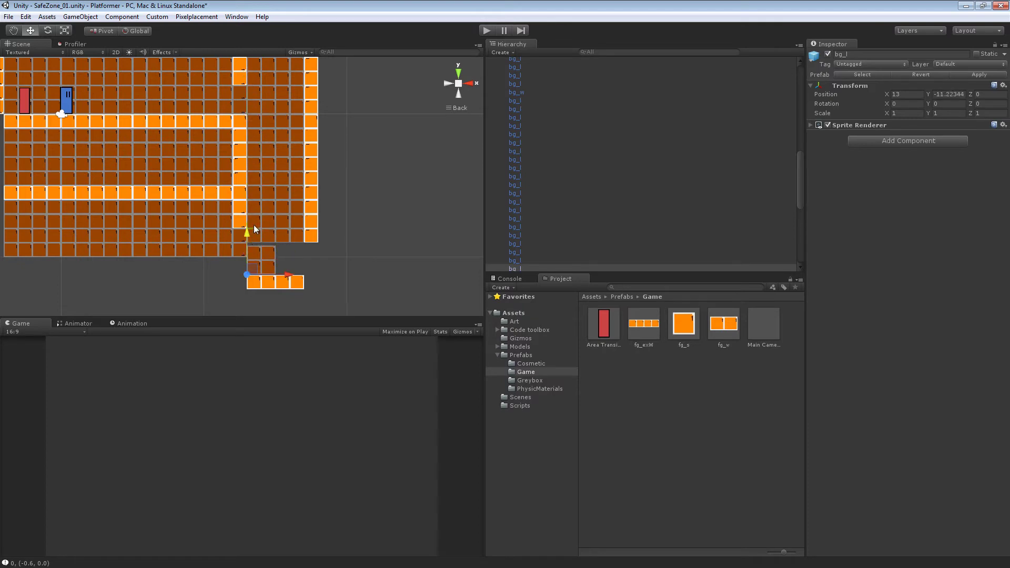
key(Delete)
Step: Duplicate the lower doorway's bg_w tile, rotate it horizontal, and fill the shaft's bottom background row with two copies
click(242, 248)
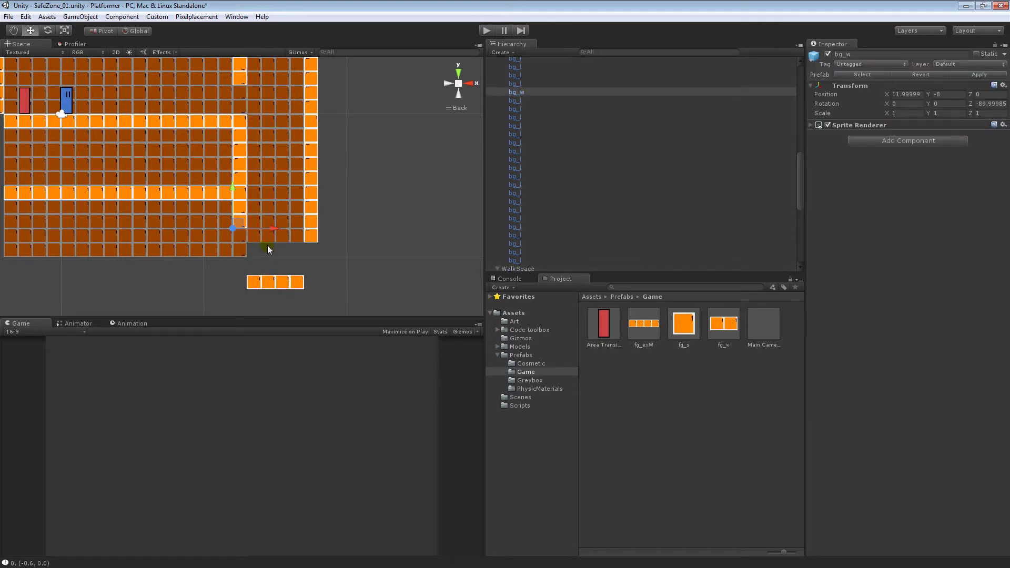
key(e)
drag(273, 228, 255, 244)
key(w)
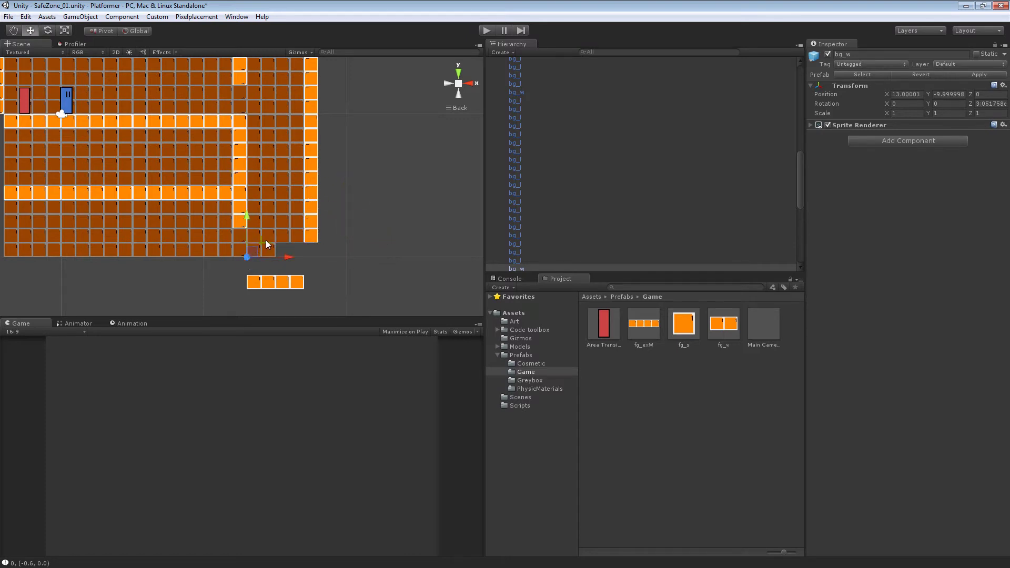
click(307, 269)
Step: Move the detached fg_exW floor piece up until it sits directly beneath the shaft's background
click(258, 277)
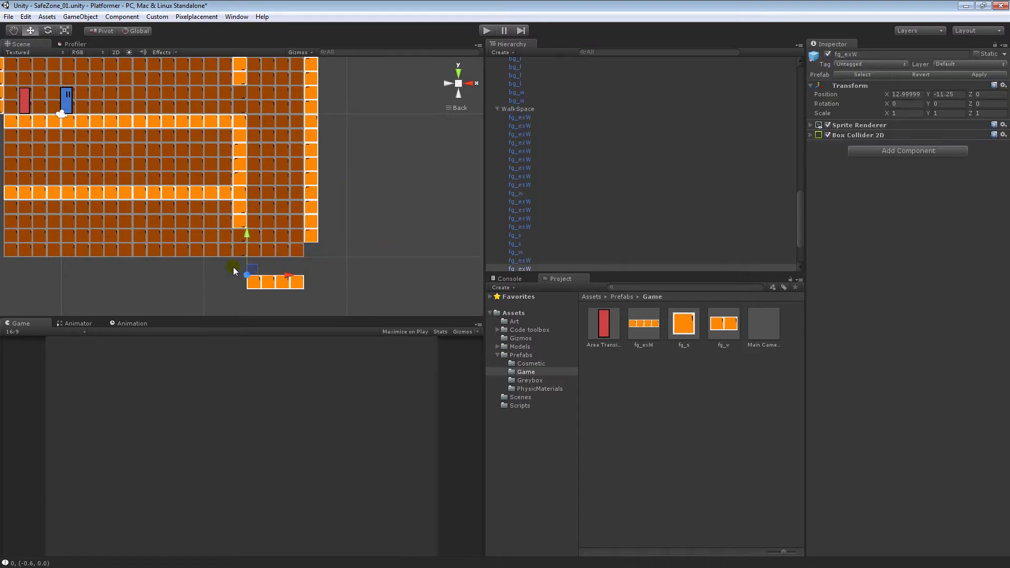
drag(249, 278, 253, 266)
click(320, 189)
Step: Snap the two lowest fg_exW pieces of the shaft's right wall down by one tile to reach the floor level
middle_drag(301, 145, 286, 168)
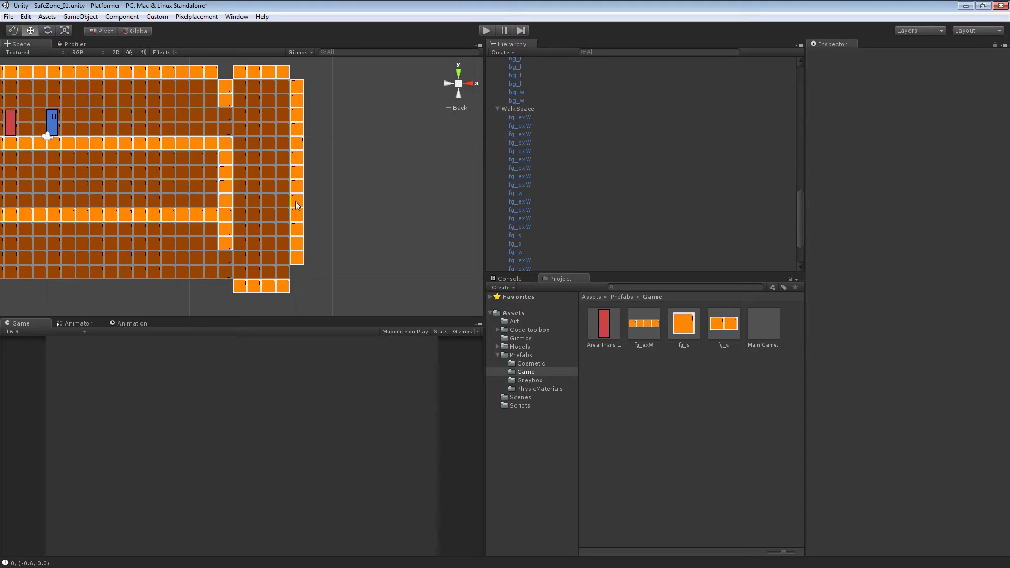
click(295, 201)
key(v)
click(292, 265)
click(300, 203)
key(v)
drag(292, 207, 291, 219)
Step: Replace the fg_s tile in the shaft's right wall with a copy of the fg_w tile from above the upper doorway
click(300, 144)
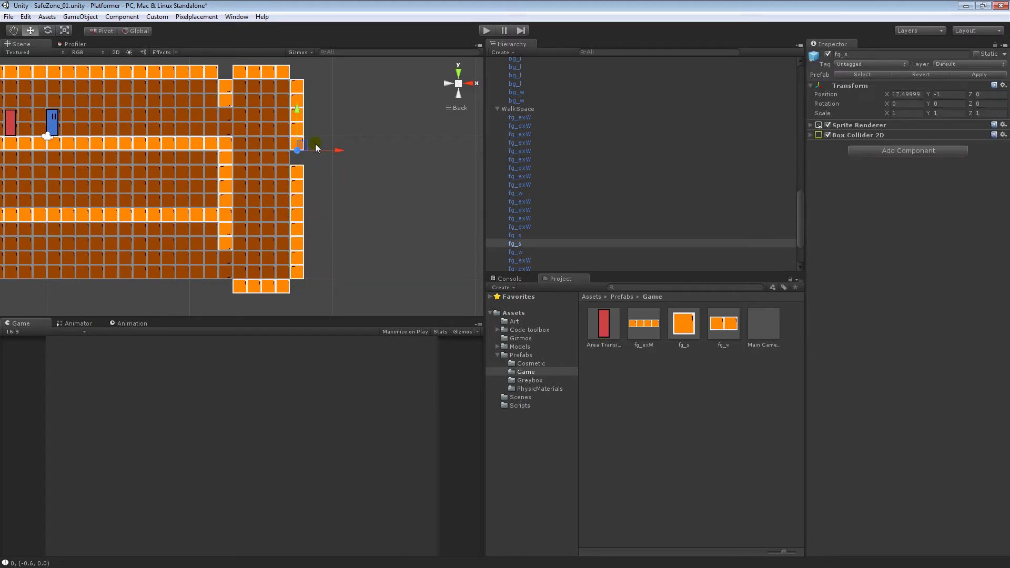
key(Delete)
click(229, 89)
key(ctrl+d)
key(v)
drag(223, 83, 295, 140)
click(330, 202)
Step: Duplicate the fg_s tile at the corridor floor's end and snap the copy beneath the lower doorway, beside the shaft floor
middle_drag(330, 202, 395, 200)
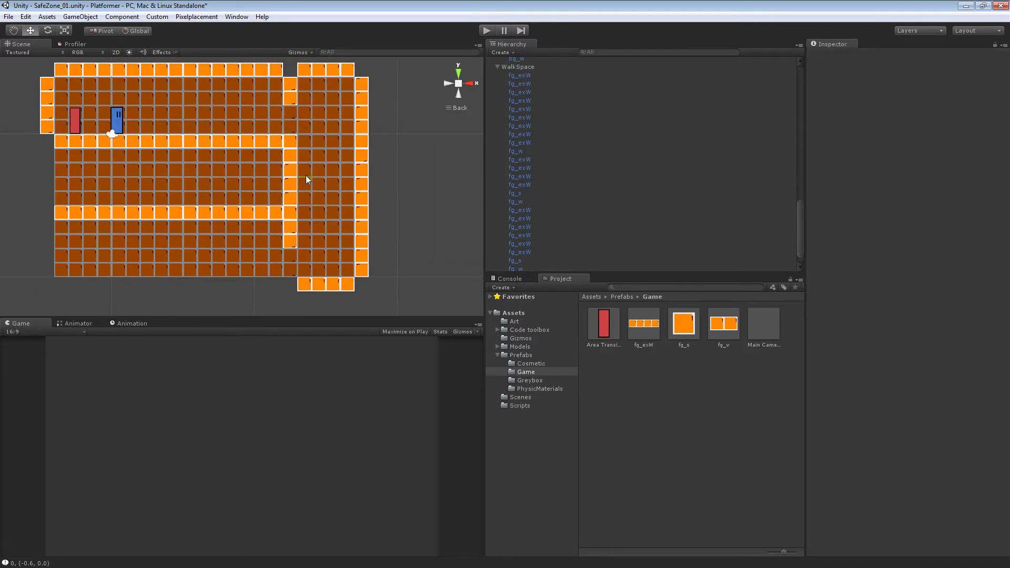
click(294, 141)
key(ctrl+d)
drag(292, 131, 297, 277)
key(v)
Step: Duplicate the second floor's row of fg_exW pieces and snap the copies beneath the third room as its floor
click(212, 266)
middle_drag(261, 210, 297, 188)
drag(298, 192, 122, 191)
drag(262, 144, 263, 225)
key(v)
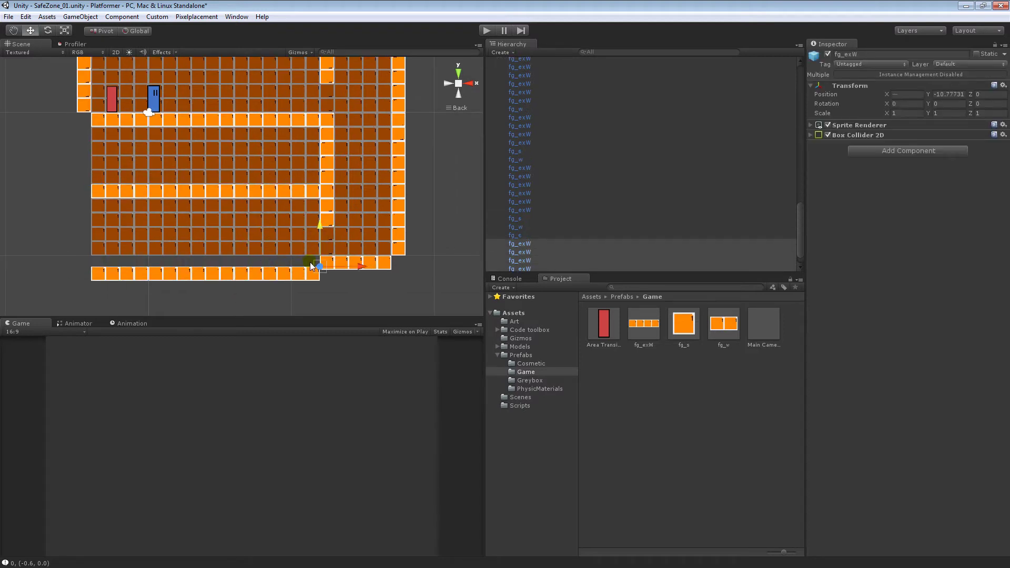
drag(317, 268, 316, 259)
click(332, 276)
Step: Duplicate the bg_l tiles at the shaft's base and snap the copies below the shaft floor as a four-by-four block
scroll(337, 257, down, 2)
middle_drag(400, 173, 301, 194)
middle_drag(246, 227, 347, 190)
click(347, 192)
shift+click(335, 219)
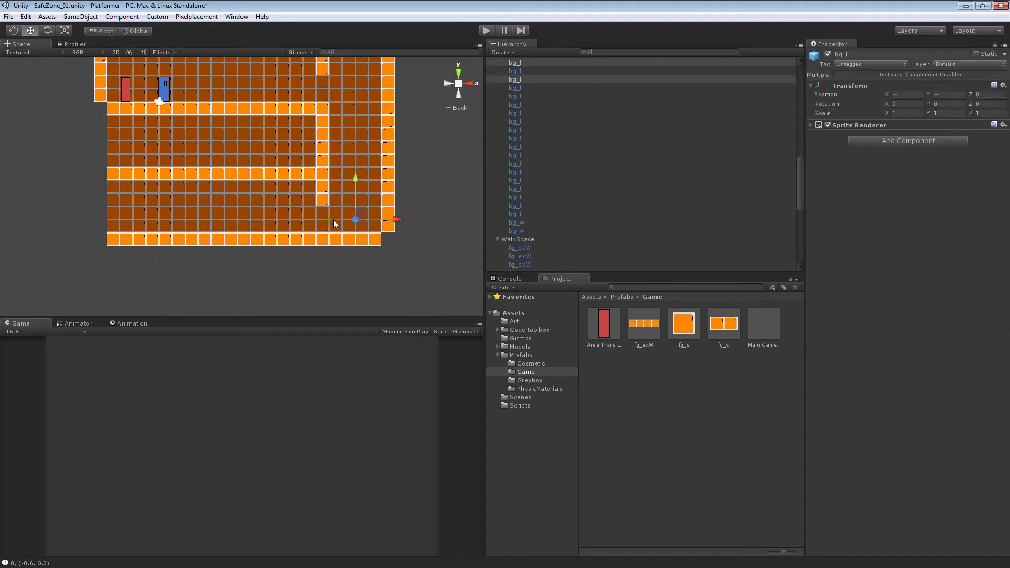
key(ctrl+d)
drag(327, 180, 387, 267)
click(349, 263)
click(454, 249)
Step: Duplicate an fg_exW piece of the shaft's left wall and place the copy along the left side of the new lower block
middle_drag(386, 217, 324, 186)
scroll(291, 207, down, 1)
scroll(313, 203, up, 2)
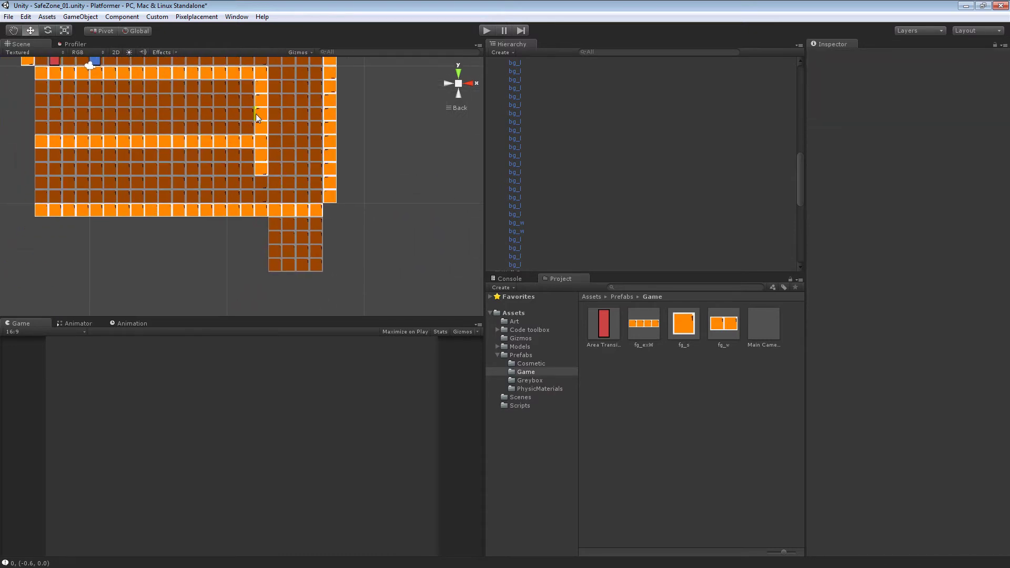
click(261, 117)
drag(258, 105, 256, 219)
click(364, 213)
middle_drag(240, 154, 404, 179)
scroll(277, 173, down, 1)
scroll(310, 177, down, 1)
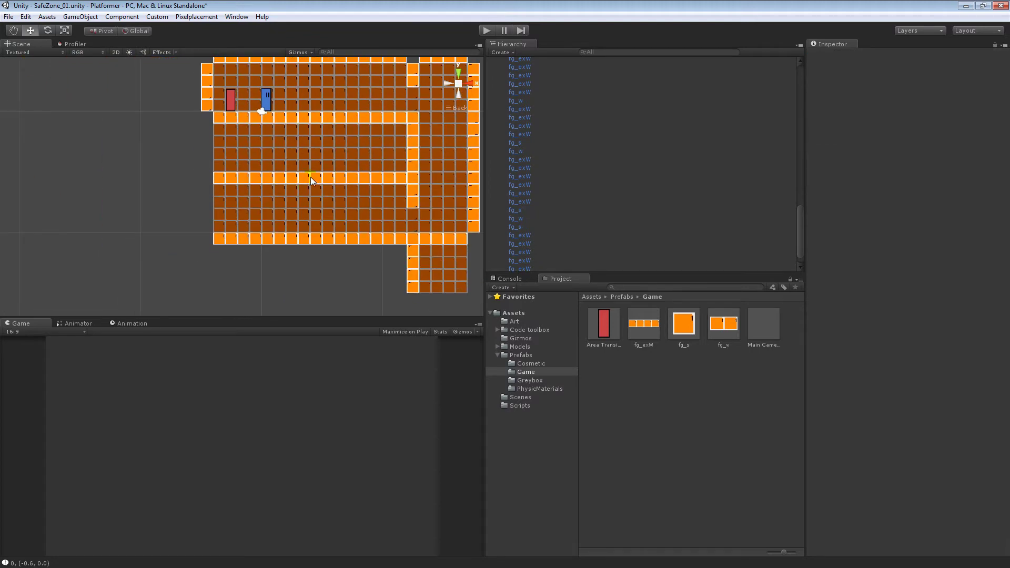
middle_drag(311, 212, 275, 202)
scroll(318, 228, up, 1)
middle_drag(189, 185, 193, 187)
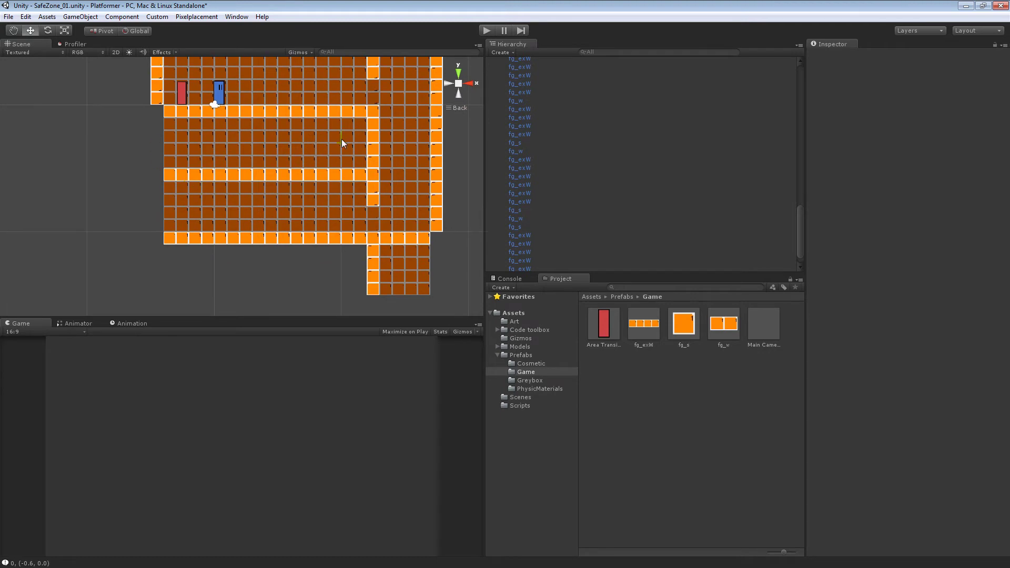
middle_drag(324, 167, 324, 183)
middle_drag(262, 217, 255, 211)
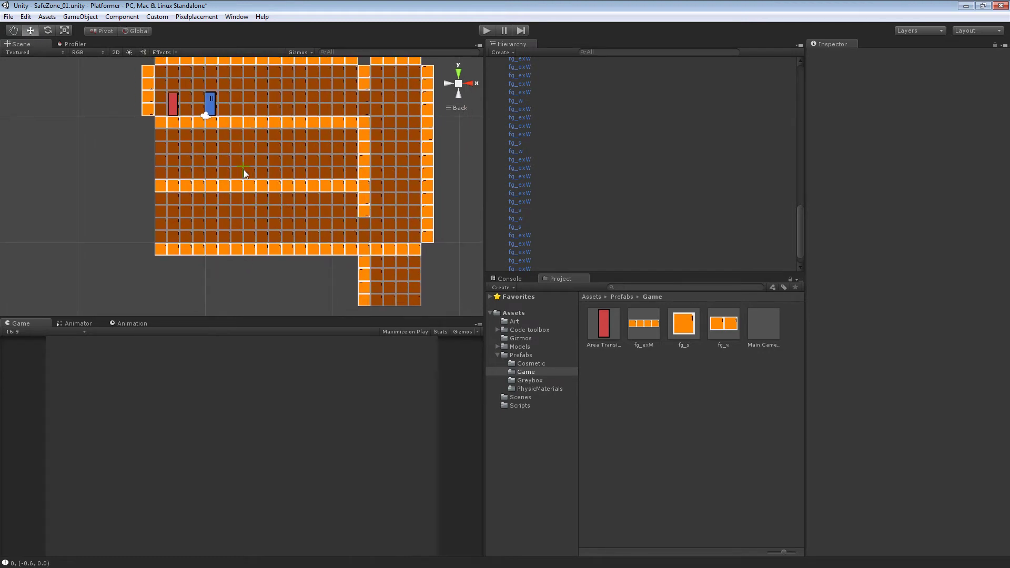
Step: Duplicate the left wall piece of the lowest shaft section and snap the copy to the section's right side
scroll(430, 261, up, 1)
middle_drag(429, 262, 354, 249)
click(295, 273)
key(ctrl+d)
drag(324, 299, 357, 299)
key(v)
click(257, 276)
Step: Duplicate the corridor's left fg_exW wall, snap the copy to the second room's left side, and save the scene
middle_drag(196, 186, 211, 208)
scroll(253, 199, down, 3)
scroll(210, 207, up, 1)
click(147, 111)
key(ctrl+d)
drag(154, 85, 153, 145)
key(v)
click(113, 194)
middle_drag(120, 195, 144, 196)
key(ctrl+s)
middle_drag(221, 165, 180, 165)
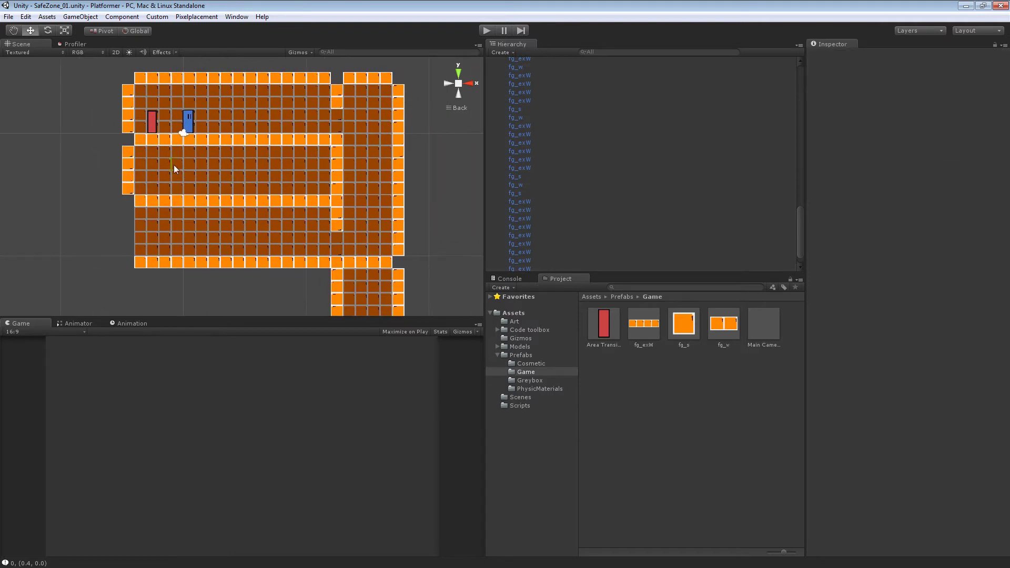
middle_drag(206, 210, 169, 230)
middle_drag(236, 197, 223, 196)
scroll(216, 183, down, 2)
middle_drag(221, 182, 225, 193)
Step: Duplicate the Area Transition object under Interaction and move the copy down into the third room
scroll(557, 205, up, 18)
scroll(555, 186, down, 8)
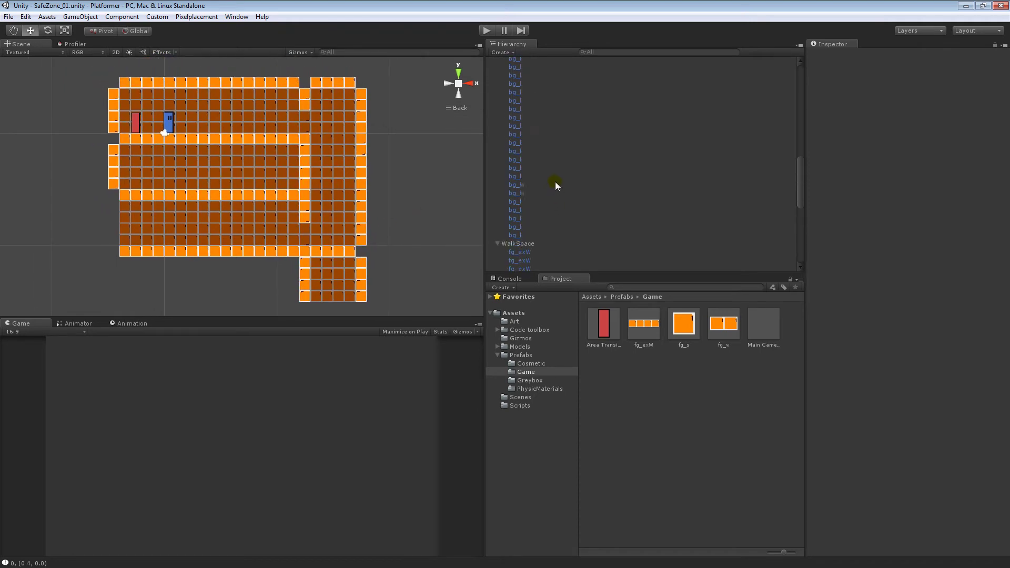
scroll(555, 184, down, 10)
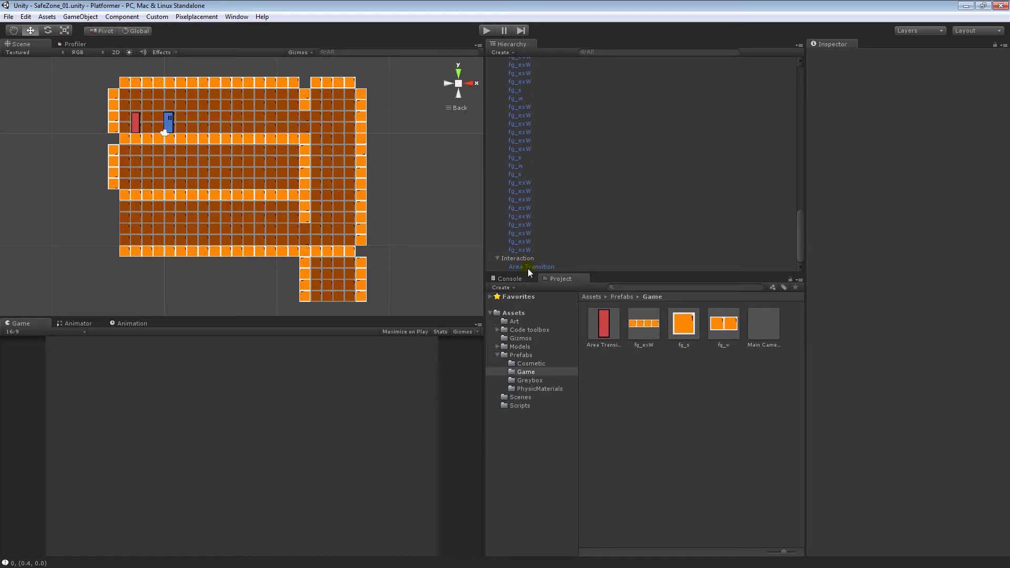
middle_drag(220, 221, 257, 229)
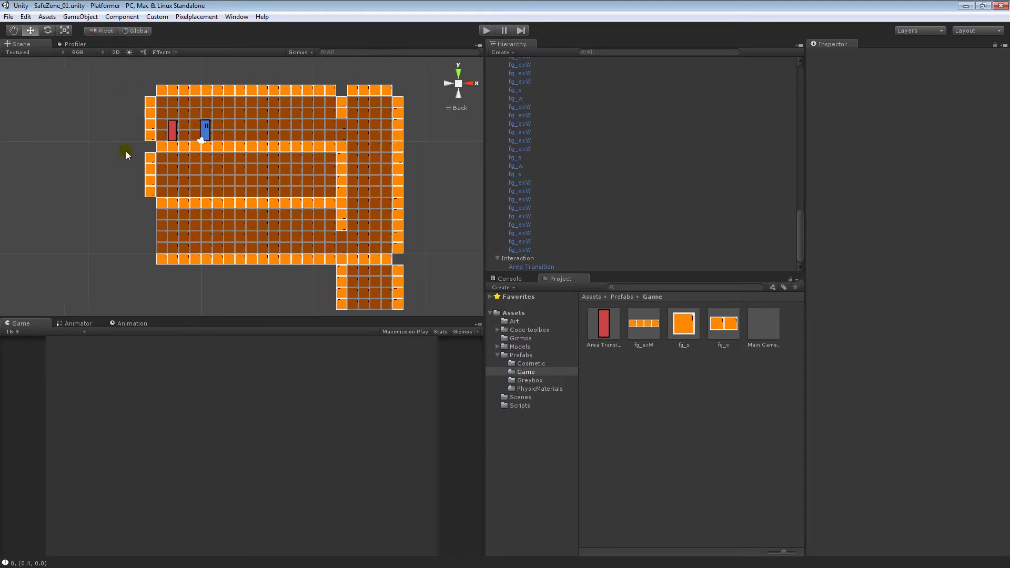
click(528, 267)
key(ctrl+d)
drag(173, 110, 183, 229)
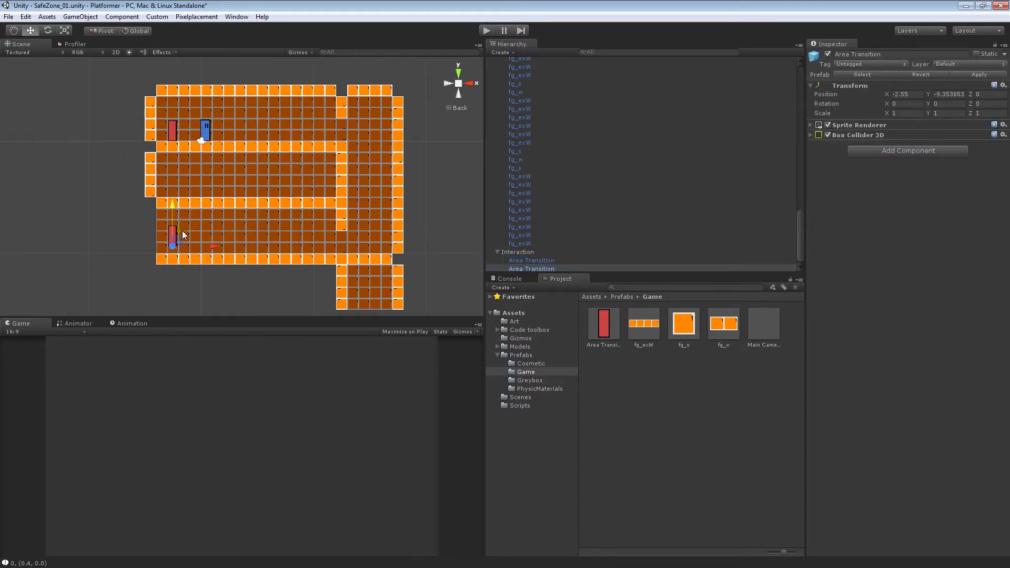
Step: Seat the copied Area Transition on the third room's floor and fine-tune the position of the corridor's Area Transition
key(f)
drag(229, 188, 230, 205)
drag(263, 238, 265, 238)
middle_drag(243, 114, 210, 256)
click(203, 104)
drag(231, 124, 232, 123)
Step: Duplicate the second room's left fg_exW wall, snap the copy to the third room's left side, and save the scene
middle_drag(176, 274, 184, 198)
scroll(184, 198, down, 3)
click(163, 166)
mouse_move(265, 178)
middle_down()
mouse_move(278, 133)
mouse_move(254, 187)
middle_up()
scroll(196, 175, down, 4)
key(ctrl+d)
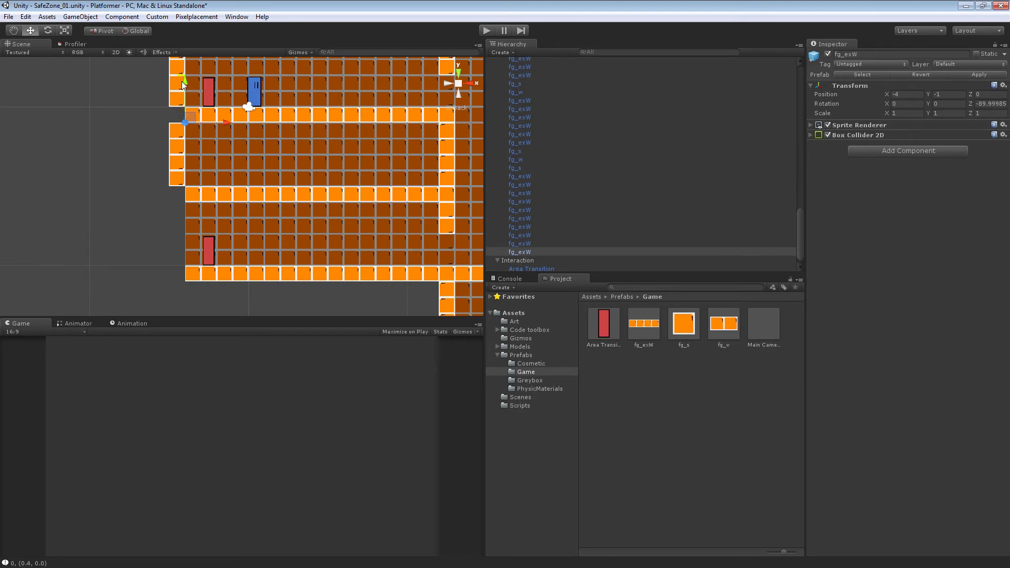
drag(183, 85, 183, 149)
drag(185, 251, 185, 266)
click(341, 167)
scroll(316, 174, down, 1)
middle_drag(258, 196, 202, 229)
scroll(204, 223, down, 3)
key(ctrl+s)
Step: Delete the third room's Area Transition and its left wall piece
middle_drag(323, 176, 291, 164)
middle_drag(224, 211, 275, 196)
click(153, 216)
key(Delete)
click(118, 196)
key(Delete)
Step: Duplicate the two-tile fg_w wall at the third room's right end and place the copy at its upper left side
click(309, 196)
key(ctrl+d)
drag(354, 186, 128, 186)
click(122, 212)
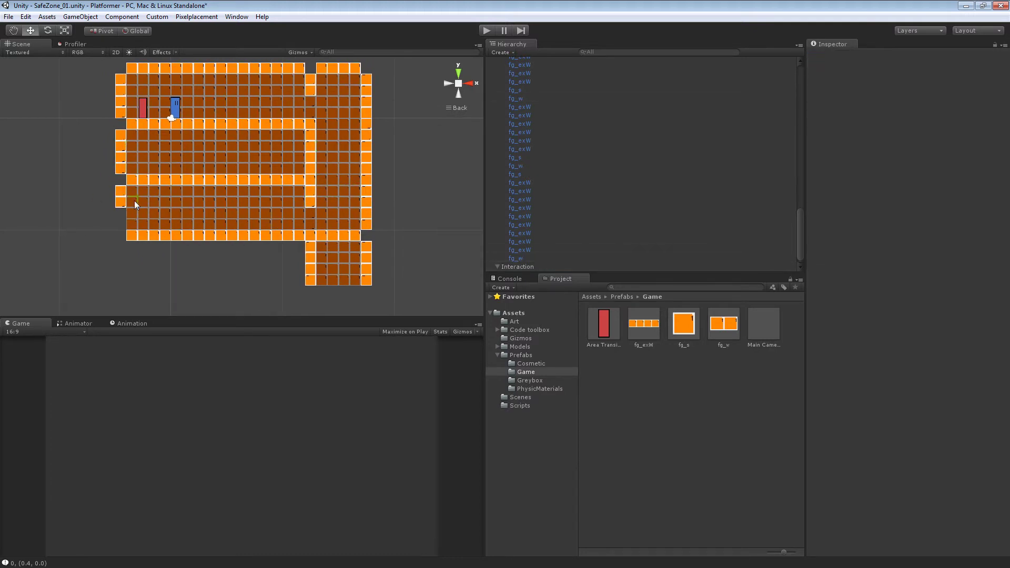
Step: Duplicate a bg_w background piece from the shaft and snap the copy into the opening below the third room's left wall
middle_drag(133, 206, 193, 205)
click(370, 214)
key(ctrl+d)
key(v)
drag(408, 207, 167, 229)
click(167, 230)
middle_drag(245, 205, 246, 175)
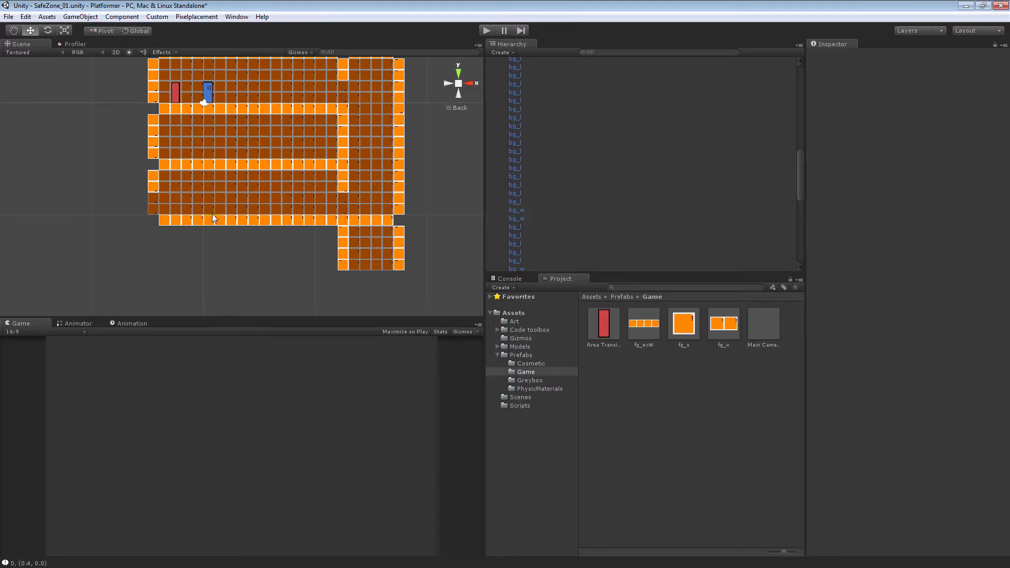
Step: Duplicate a single fg_s tile and snap the copy to the left end of the third room's floor
click(346, 175)
key(ctrl+d)
drag(352, 163, 155, 224)
key(v)
click(151, 252)
Step: Duplicate bg_l background blocks and snap the copies outside the third room's left opening as a four-by-four-tile chamber
middle_drag(206, 173, 233, 189)
scroll(232, 189, up, 1)
drag(203, 205, 166, 140)
key(ctrl+d)
key(v)
mouse_move(162, 180)
mouse_down()
mouse_move(201, 212)
mouse_move(165, 199)
mouse_move(154, 169)
mouse_up()
click(112, 223)
click(161, 183)
shift+click(168, 203)
key(ctrl+d)
key(v)
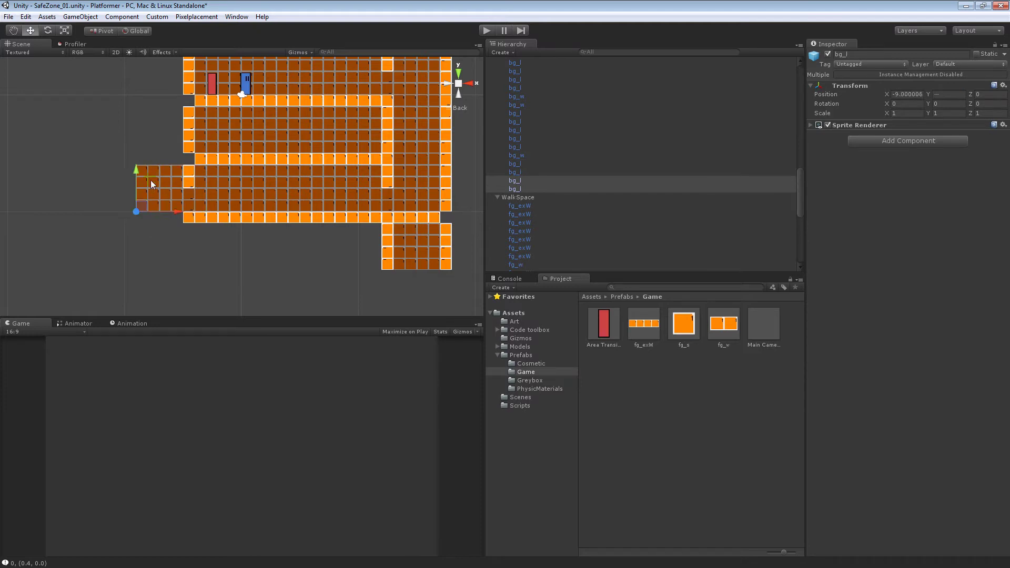
click(158, 151)
Step: Duplicate an fg_exW piece from the third room's ceiling and snap the copy on top of the left chamber
middle_drag(204, 159, 185, 166)
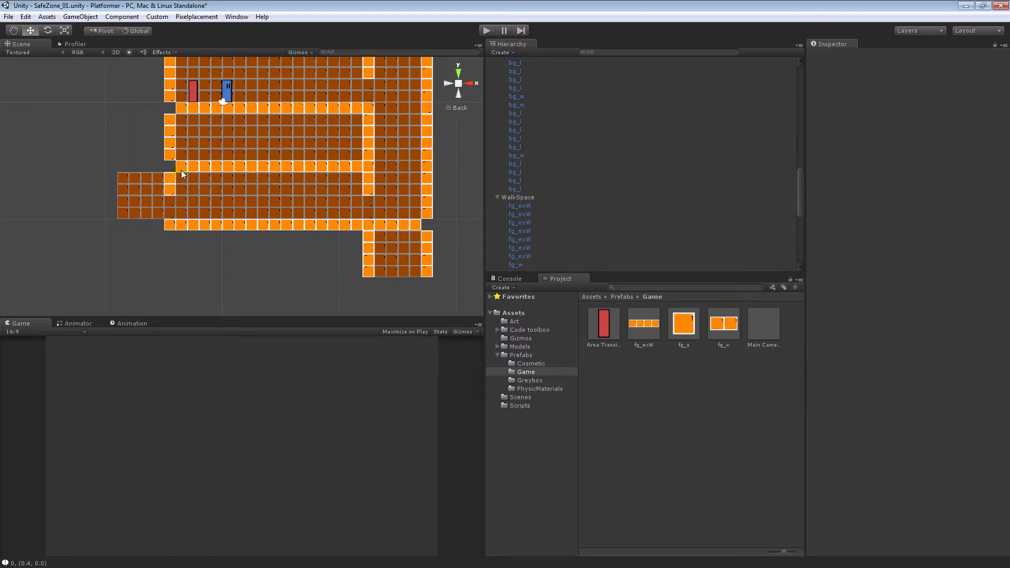
click(182, 166)
key(ctrl+d)
drag(182, 166, 117, 174)
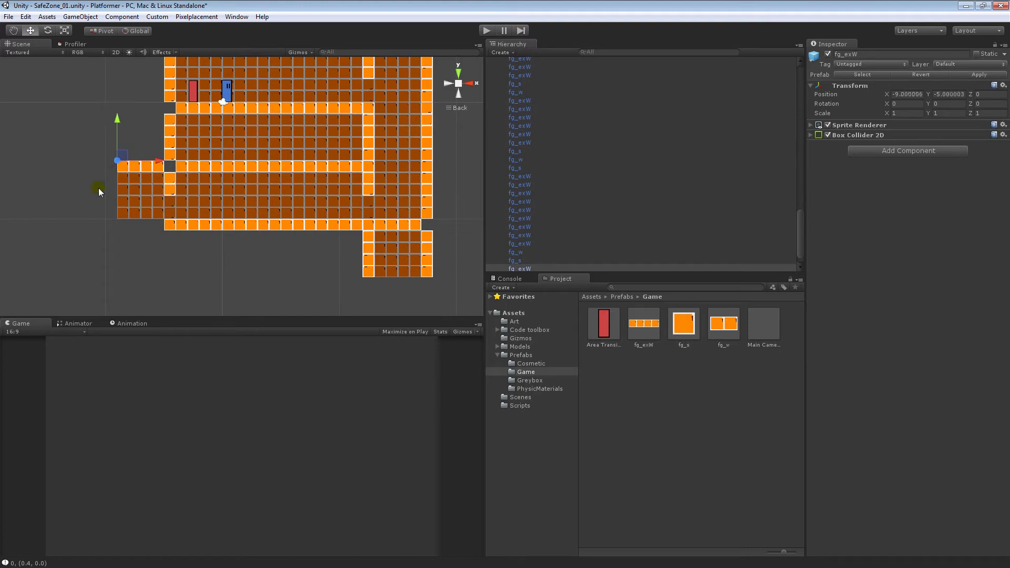
click(435, 185)
Step: Duplicate the shaft's right fg_exW wall and snap the copy to the left chamber's outer side
click(412, 196)
key(ctrl+d)
drag(447, 220, 122, 249)
click(122, 248)
middle_drag(176, 211, 212, 207)
Step: Duplicate the shaft's bg_w background piece to fill the row under the left chamber, level with the third room's floor
middle_drag(405, 185, 351, 214)
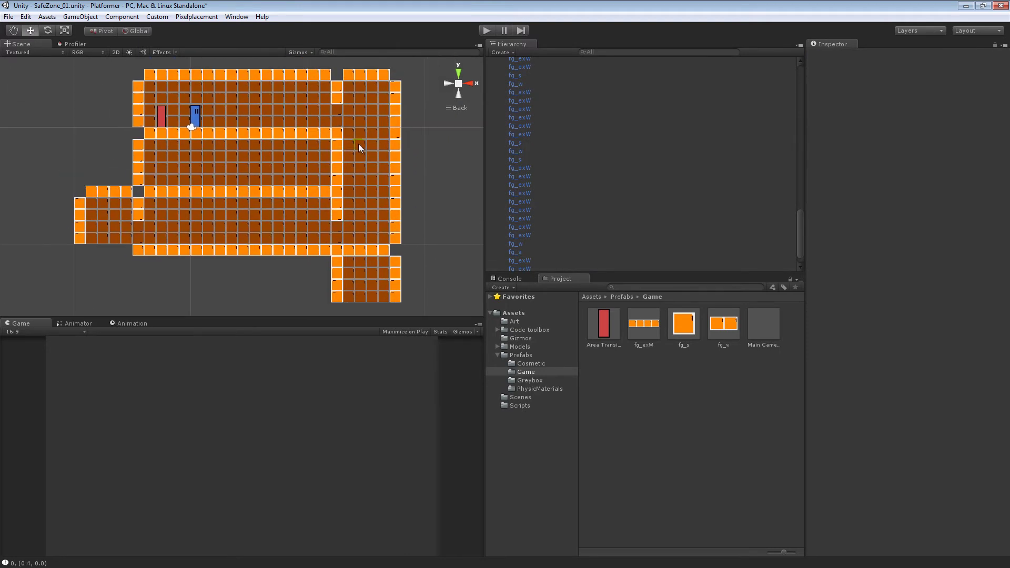
click(363, 141)
key(ctrl+d)
drag(344, 141, 146, 256)
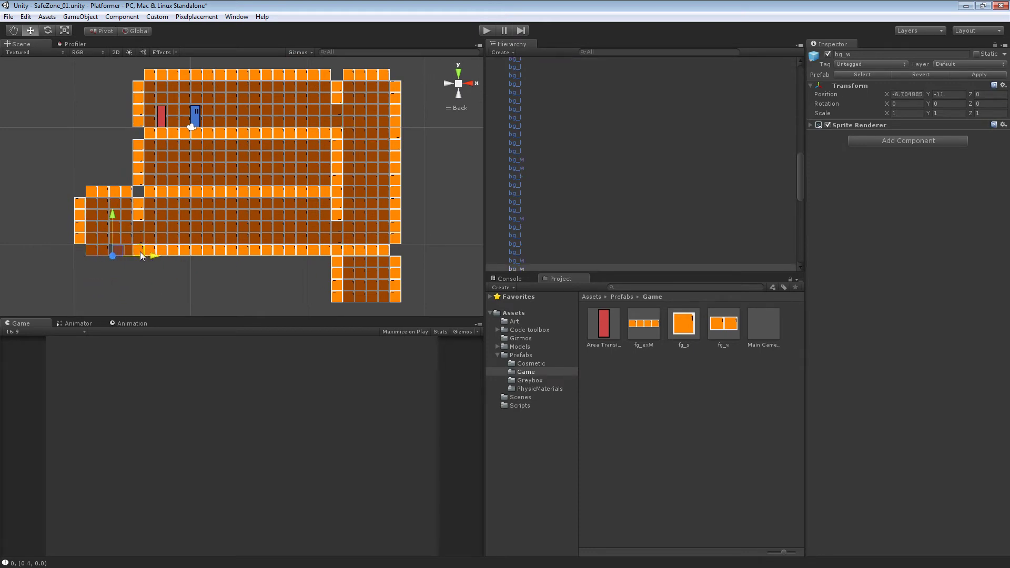
click(124, 270)
Step: Duplicate the left chamber's four bg_l blocks and snap the copies below the left end of the third room's floor
middle_drag(129, 263, 153, 222)
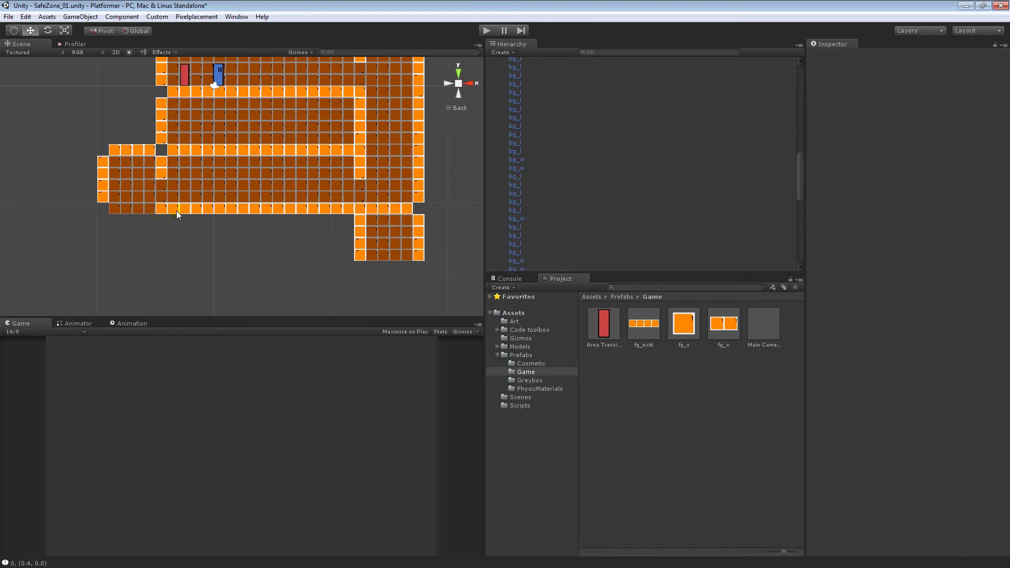
click(135, 174)
shift+click(144, 191)
shift+click(114, 176)
shift+click(121, 190)
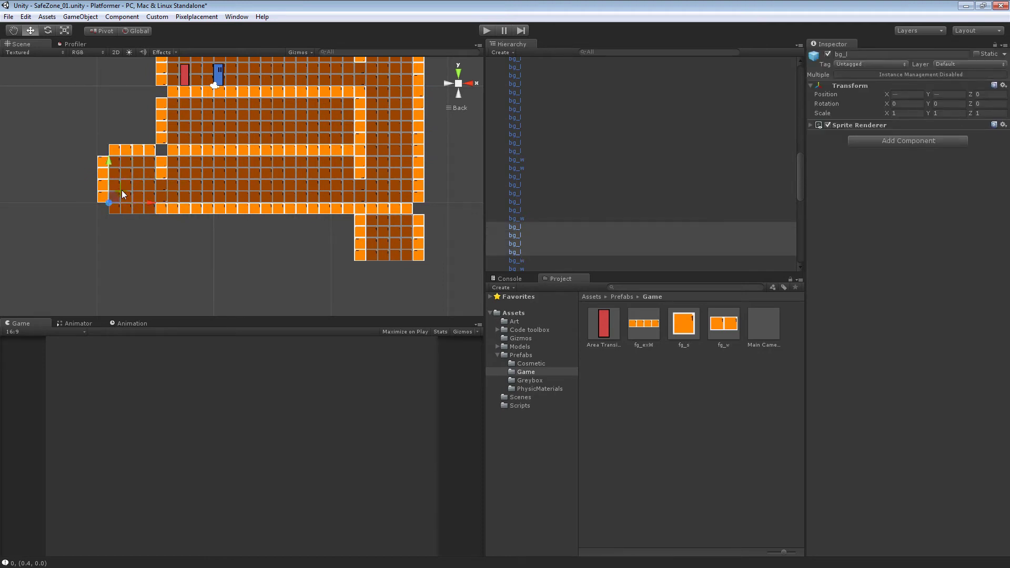
key(ctrl+d)
drag(140, 192, 165, 219)
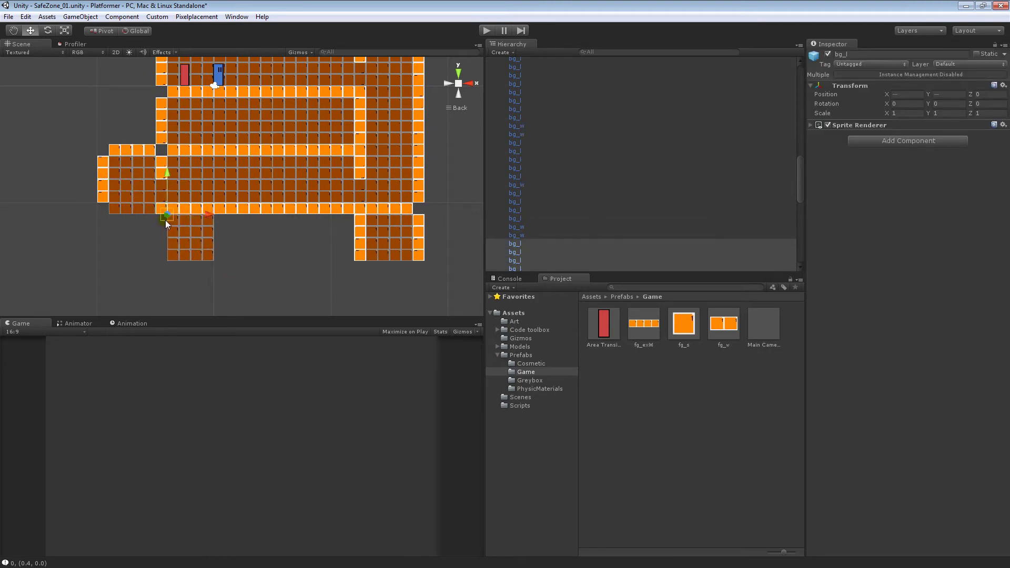
Step: Repeatedly duplicate the four-block background group rightward to fill a fourth room up to the shaft's left wall
middle_drag(234, 230, 184, 228)
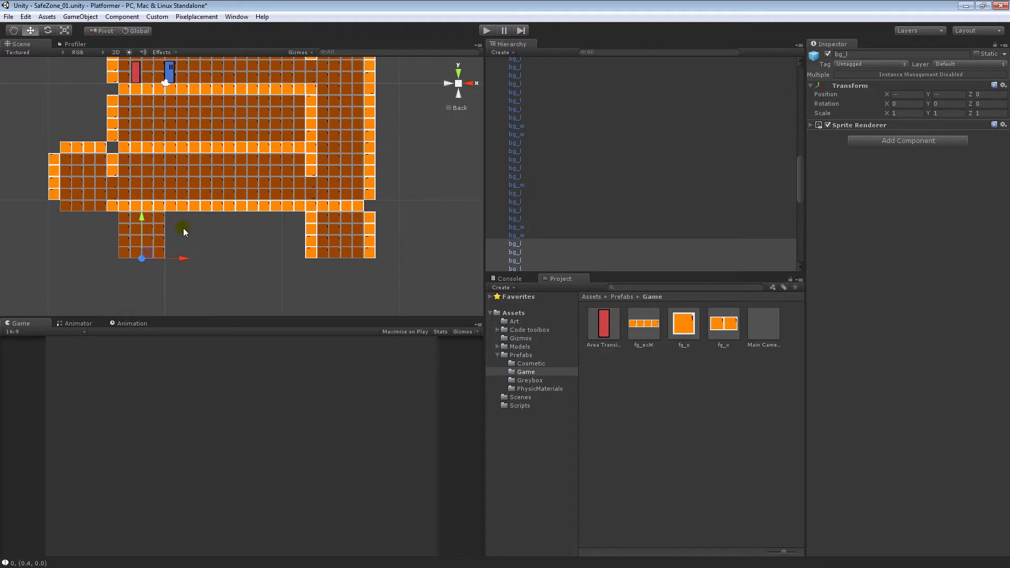
key(ctrl+d)
drag(176, 257, 283, 259)
key(ctrl+d)
key(v)
drag(225, 216, 217, 216)
middle_drag(249, 234, 222, 231)
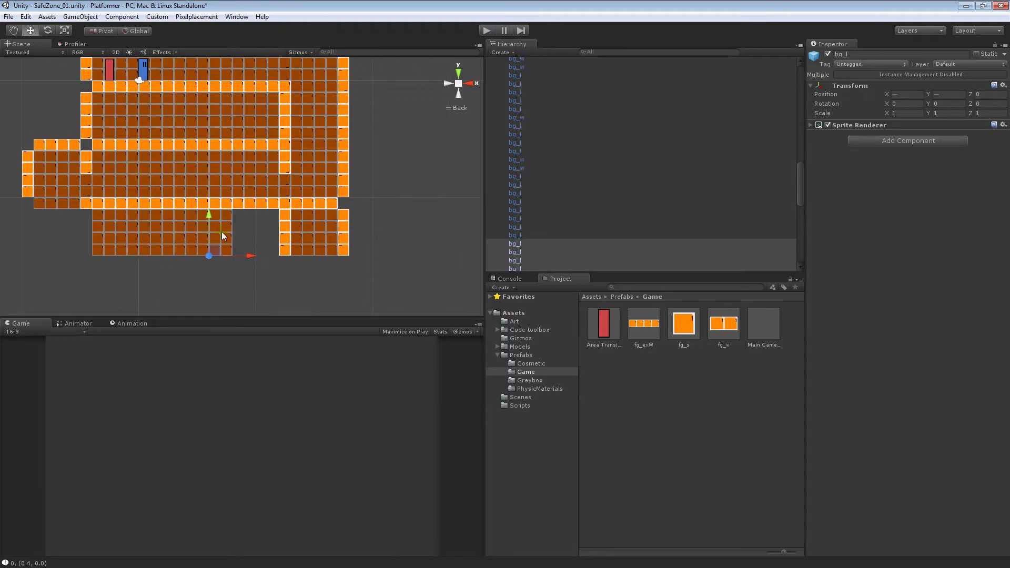
key(ctrl+d)
drag(229, 256, 288, 256)
key(v)
drag(238, 210, 232, 210)
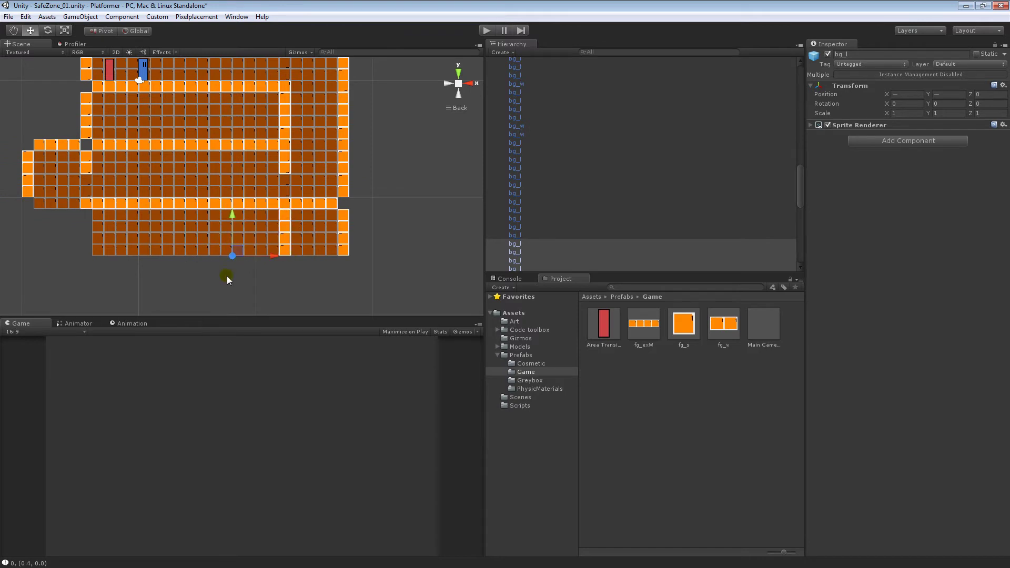
click(227, 276)
Step: Duplicate the fg_s tile at the left end of the third room's floor and snap the copy beneath the left chamber's outer wall
middle_drag(26, 171, 142, 163)
click(141, 162)
click(161, 220)
click(201, 194)
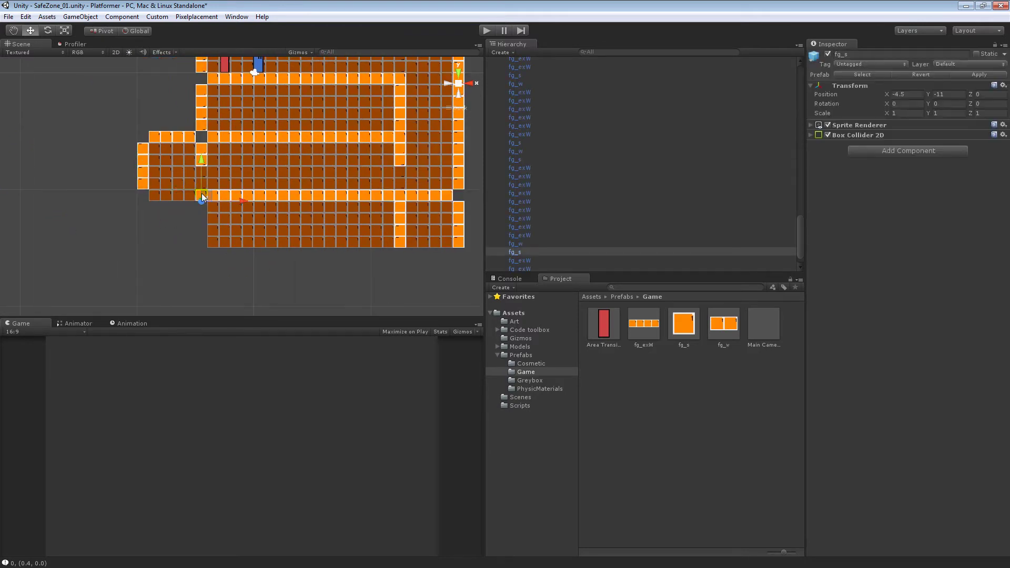
key(v)
drag(235, 203, 148, 192)
click(167, 230)
Step: Duplicate the third room's left fg_w wall and snap the copy to the fourth room's upper left side
click(201, 148)
key(ctrl+d)
drag(201, 149, 190, 159)
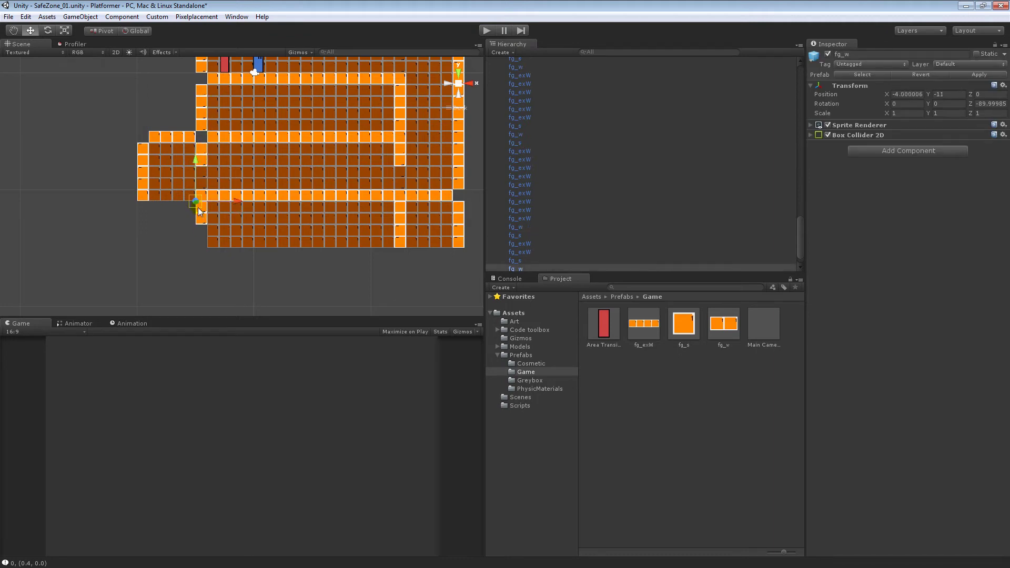
click(180, 224)
middle_drag(333, 169, 253, 166)
scroll(248, 166, down, 1)
scroll(248, 165, up, 2)
scroll(242, 168, down, 2)
Step: Duplicate the bg_w piece in the third room's left opening and snap the copy below the fourth room's left wall
middle_drag(182, 183, 232, 167)
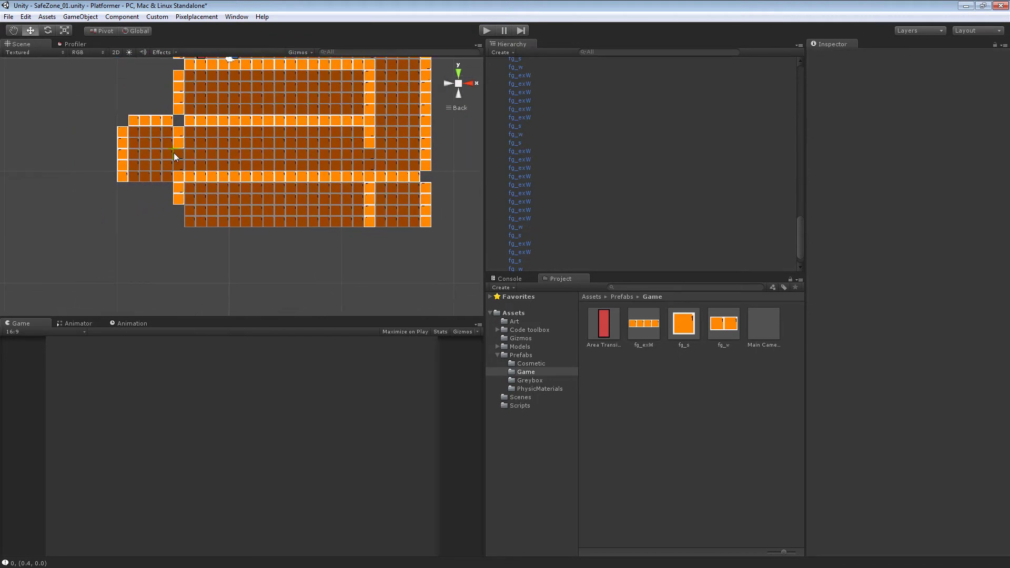
click(176, 152)
key(ctrl+d)
drag(181, 109, 188, 235)
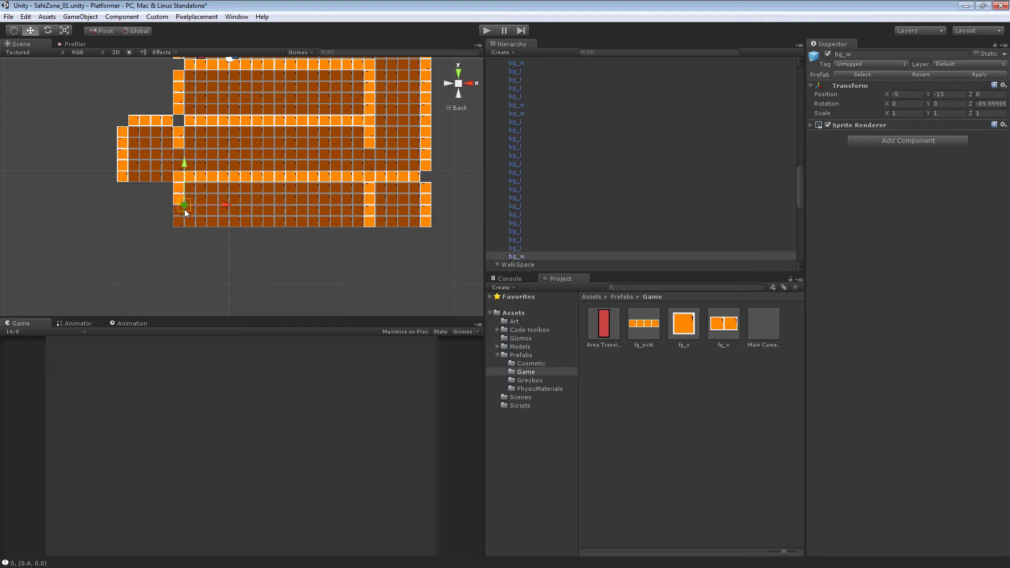
click(187, 238)
Step: Duplicate fg_exW pieces from the third room's floor and line the copies along the bottom of the fourth room
middle_drag(258, 181, 208, 189)
click(147, 185)
shift+click(296, 187)
drag(295, 188, 255, 159)
drag(137, 139, 137, 195)
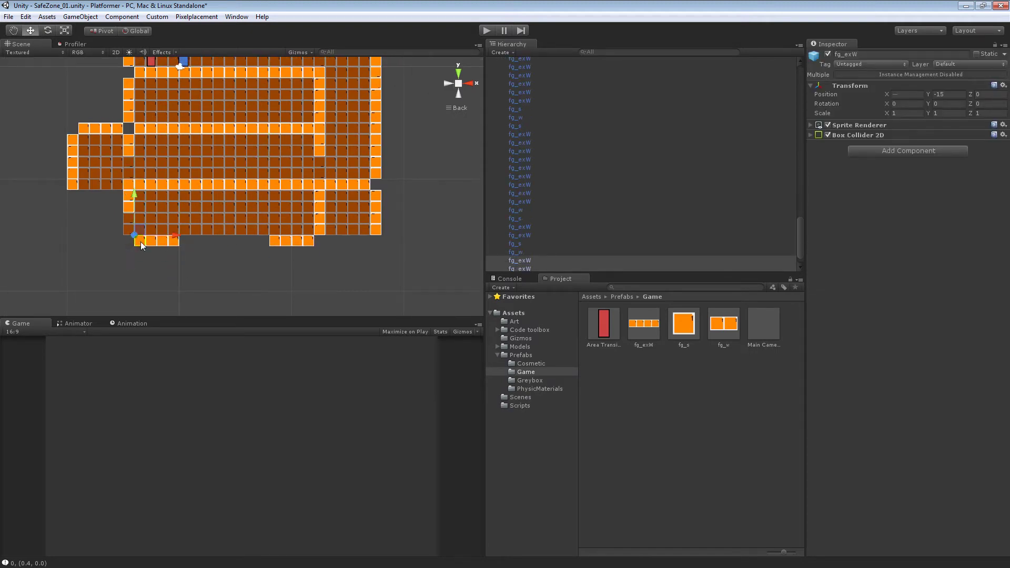
click(135, 238)
drag(177, 241, 276, 241)
scroll(232, 238, down, 2)
middle_drag(333, 155, 319, 197)
Step: Duplicate the fg_s tile at the third room's floor end and snap the copy to the left end of the fourth room's floor
click(158, 254)
middle_drag(156, 255, 184, 249)
click(153, 221)
key(ctrl+d)
drag(149, 203, 144, 269)
Step: Duplicate all of the left chamber's background pieces and snap the copies directly below to extend it down beside the fourth room
click(134, 223)
shift+click(107, 223)
shift+click(133, 211)
shift+click(134, 189)
shift+click(113, 188)
shift+click(115, 213)
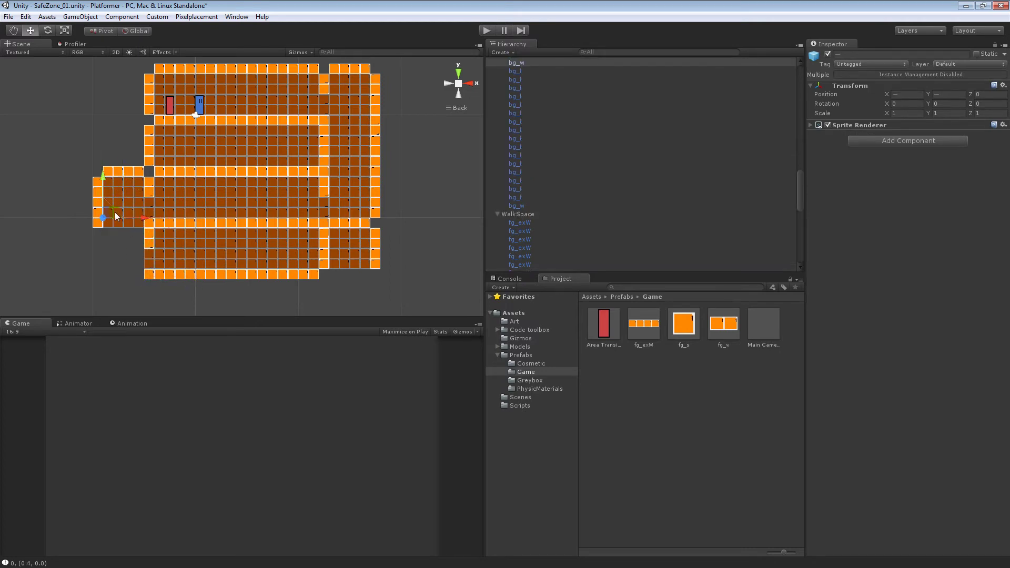
key(ctrl+d)
drag(104, 178, 104, 233)
click(78, 243)
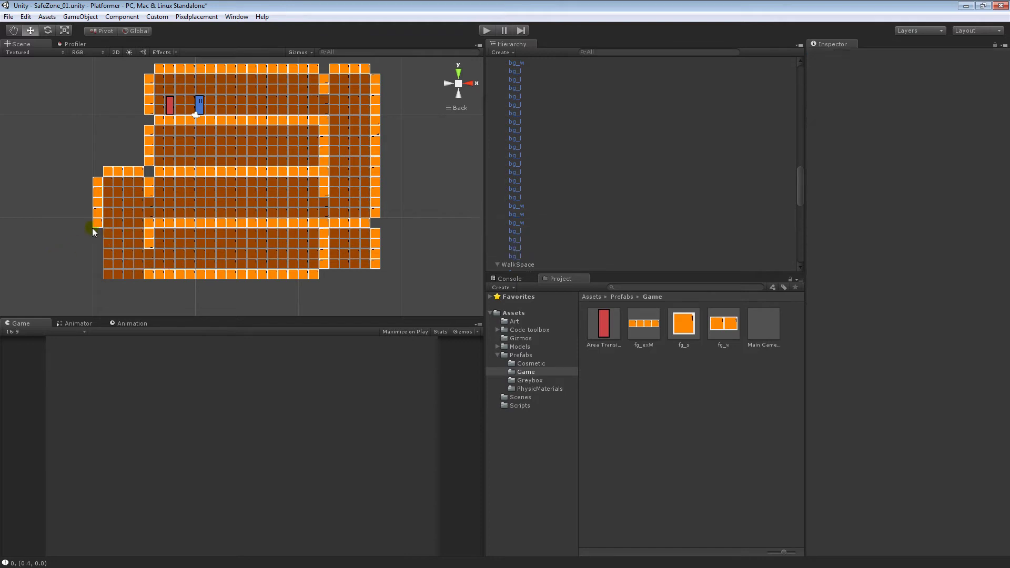
Step: Duplicate the left chamber's fg_s tile and fg_exW wall to extend its outer wall down to the fourth room's floor level
click(99, 191)
click(71, 242)
click(91, 229)
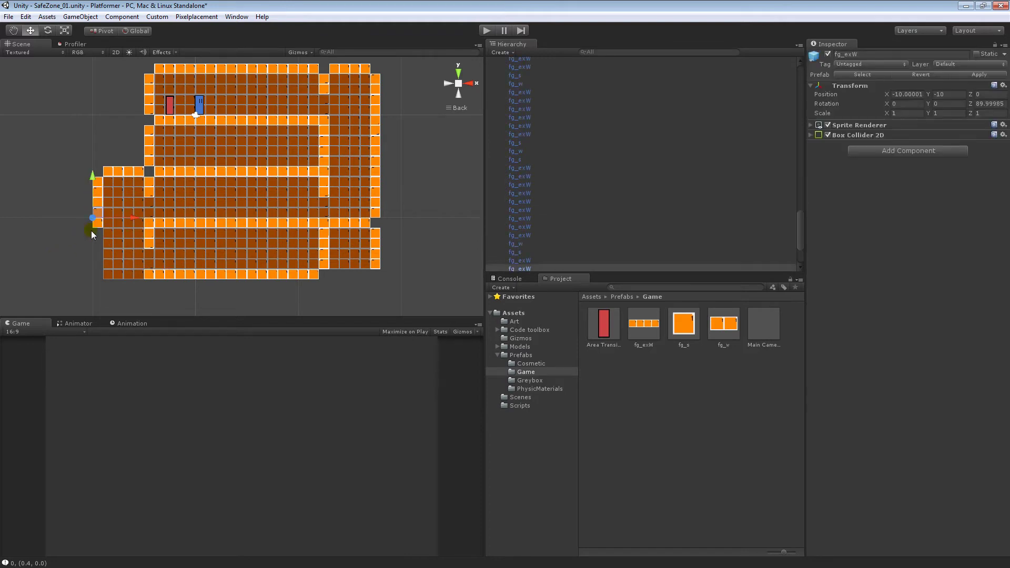
click(100, 224)
key(ctrl+d)
drag(95, 207, 99, 261)
click(76, 235)
click(93, 196)
key(ctrl+d)
drag(104, 211, 88, 226)
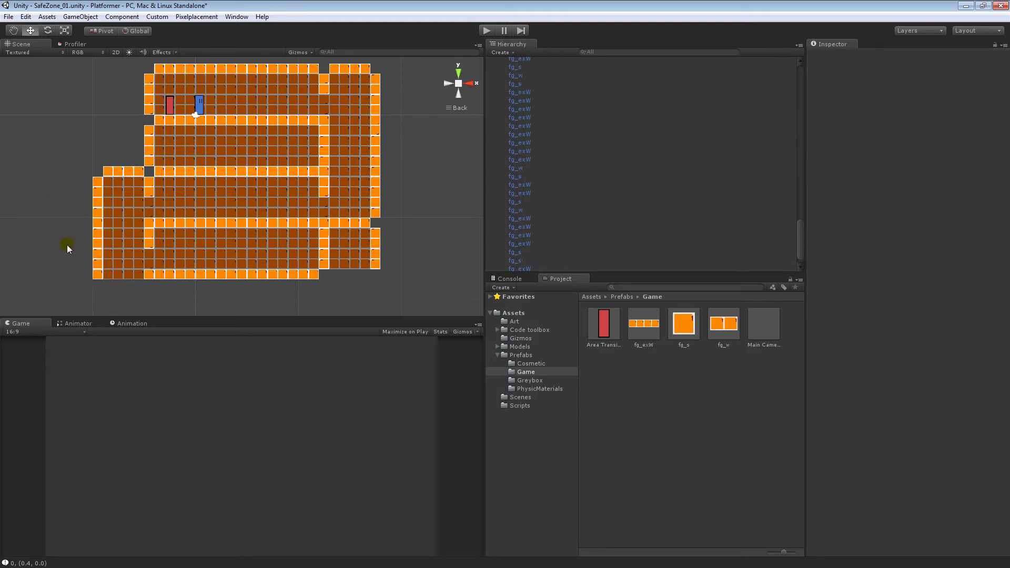
click(60, 245)
Step: Delete the bottom row of background pieces in the extended left chamber
middle_drag(124, 189, 142, 168)
click(149, 254)
key(Delete)
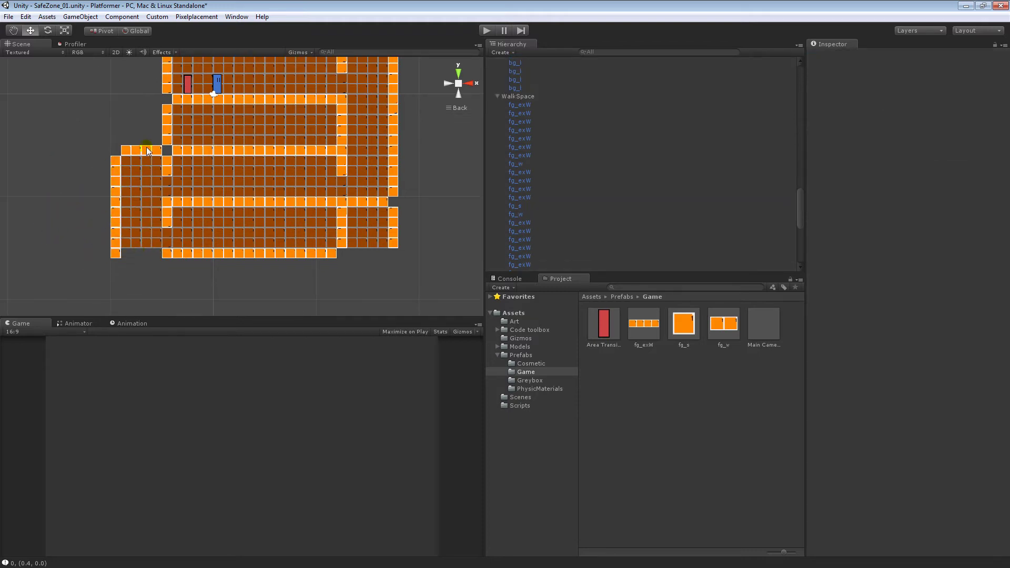
Step: Duplicate the left chamber's fg_exW ceiling piece and snap the copy to the chamber's bottom as its floor
click(146, 150)
key(ctrl+d)
drag(122, 104, 131, 227)
key(v)
drag(122, 267, 122, 250)
click(216, 293)
Step: Delete the four-tile fg_exW wall dividing the fourth room from the area beneath the shaft
middle_drag(339, 173, 224, 183)
scroll(224, 183, down, 3)
scroll(224, 183, up, 3)
middle_drag(228, 231, 270, 215)
scroll(257, 236, up, 1)
scroll(264, 238, down, 2)
scroll(264, 238, up, 1)
click(257, 234)
key(Delete)
Step: Fill the upper half of the gap between the fourth room and the area beneath the shaft with a two-tile wall
middle_drag(272, 214, 265, 223)
click(265, 223)
shift+click(286, 219)
shift+click(285, 240)
click(275, 279)
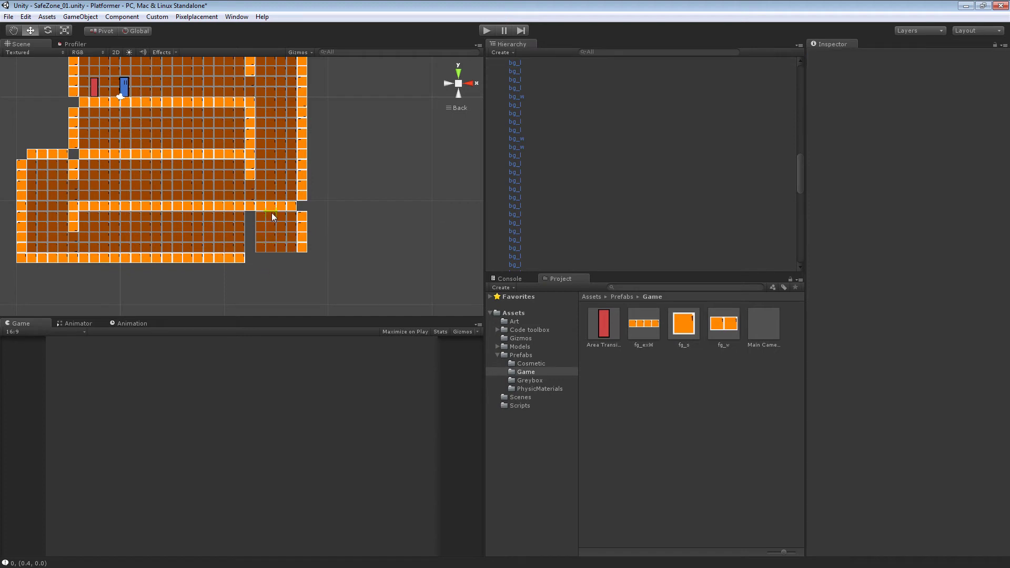
key(ctrl+z)
key(ctrl+z)
key(ctrl+z)
key(v)
drag(255, 200, 248, 214)
click(251, 241)
Step: Duplicate the background piece in the fourth room's left doorway and place the copy under the new two-tile wall
click(74, 245)
key(ctrl+d)
drag(74, 245, 296, 254)
click(249, 254)
Step: Duplicate a four-tile piece of the fourth room's floor and snap the copy beneath the shaft area
click(222, 258)
key(ctrl+d)
key(v)
click(280, 216)
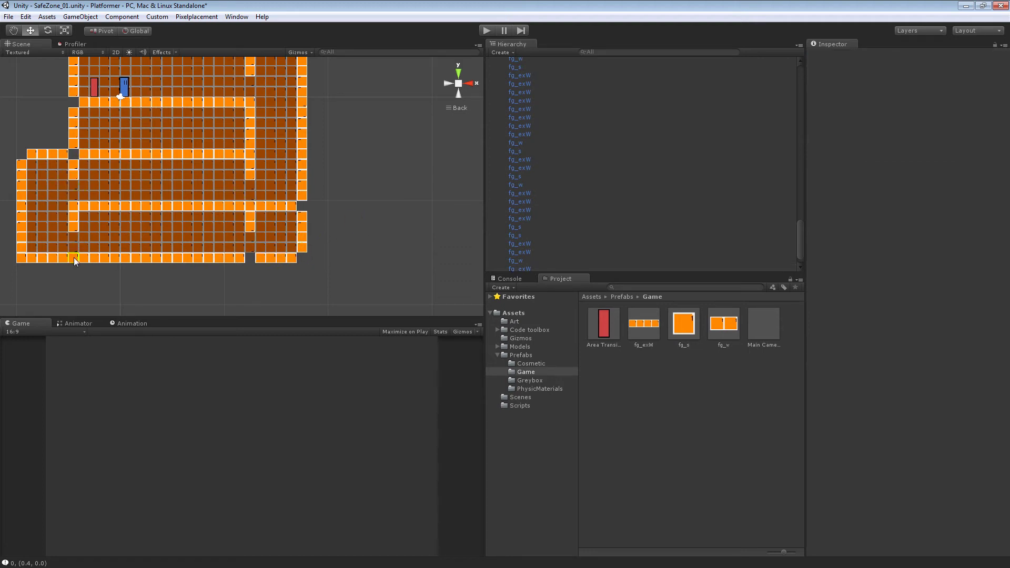
Step: Duplicate the single fg_s tile at the third room's floor end and snap the copy into the fourth room's floor gap
click(74, 211)
key(ctrl+d)
key(v)
drag(102, 218, 254, 254)
click(373, 241)
Step: Duplicate the Area Transition, place the copy beneath the shaft at about X 15, Y -15, and save the scene
middle_drag(312, 205, 293, 206)
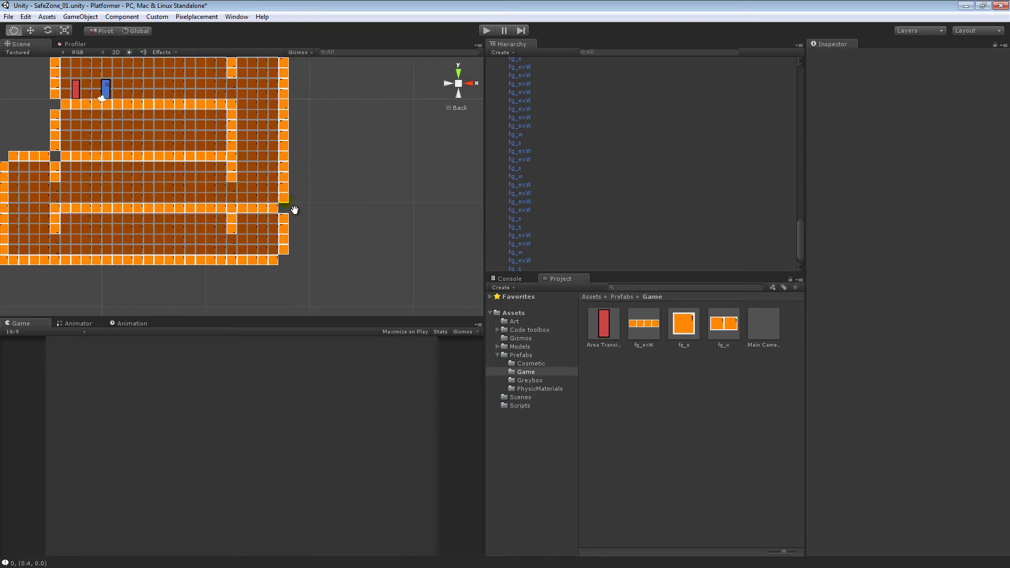
click(76, 90)
key(ctrl+d)
drag(76, 90, 257, 243)
middle_drag(292, 234, 312, 223)
scroll(311, 223, up, 5)
drag(273, 226, 310, 260)
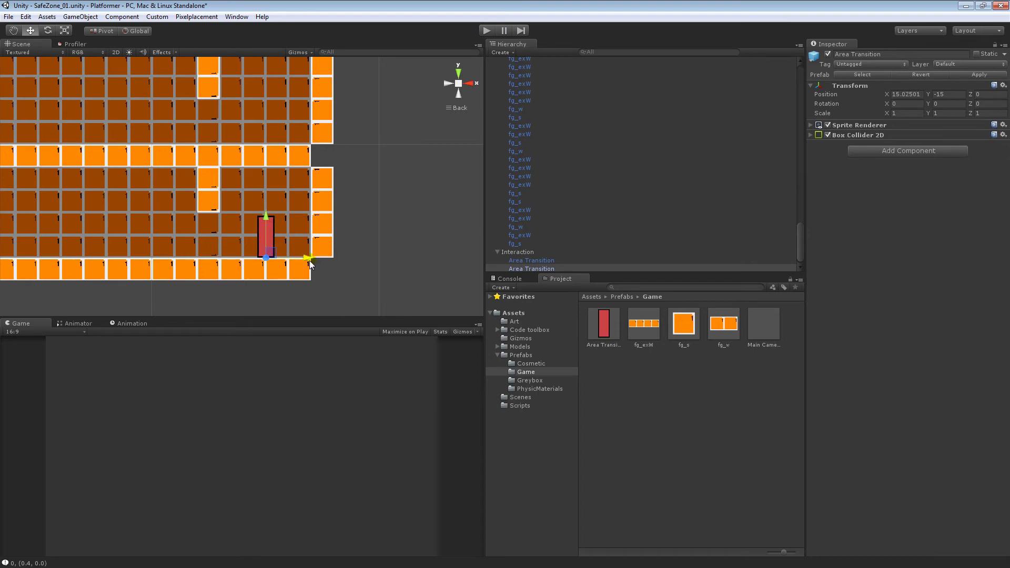
key(ctrl+s)
Step: Try placing a duplicate of the first room's Area Transition in the shaft at X 15, Y 0
middle_drag(310, 260, 290, 279)
scroll(345, 208, down, 9)
middle_drag(253, 201, 351, 193)
scroll(321, 181, down, 3)
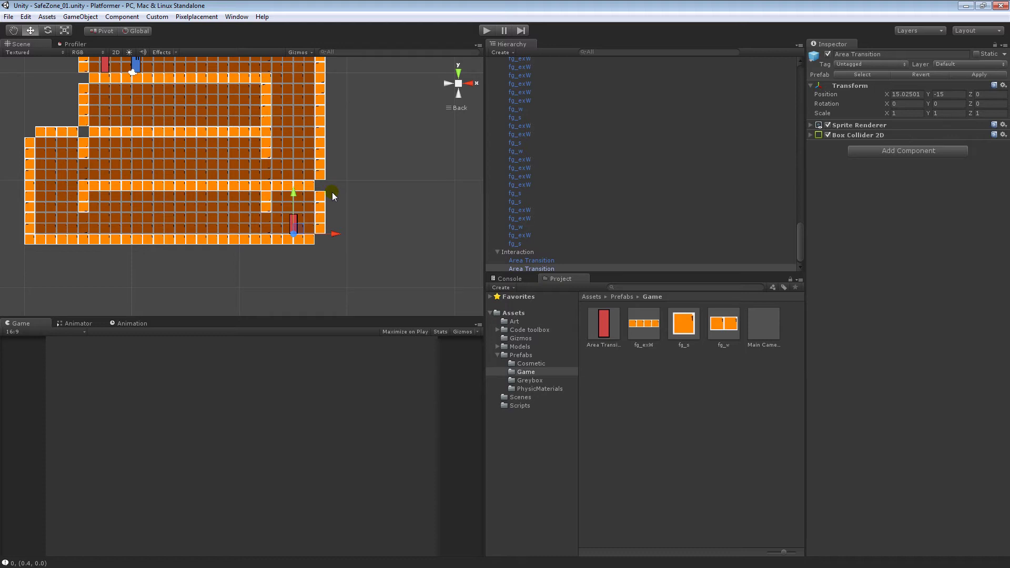
scroll(379, 181, up, 1)
mouse_move(380, 181)
middle_down()
mouse_move(363, 194)
mouse_move(373, 194)
middle_up()
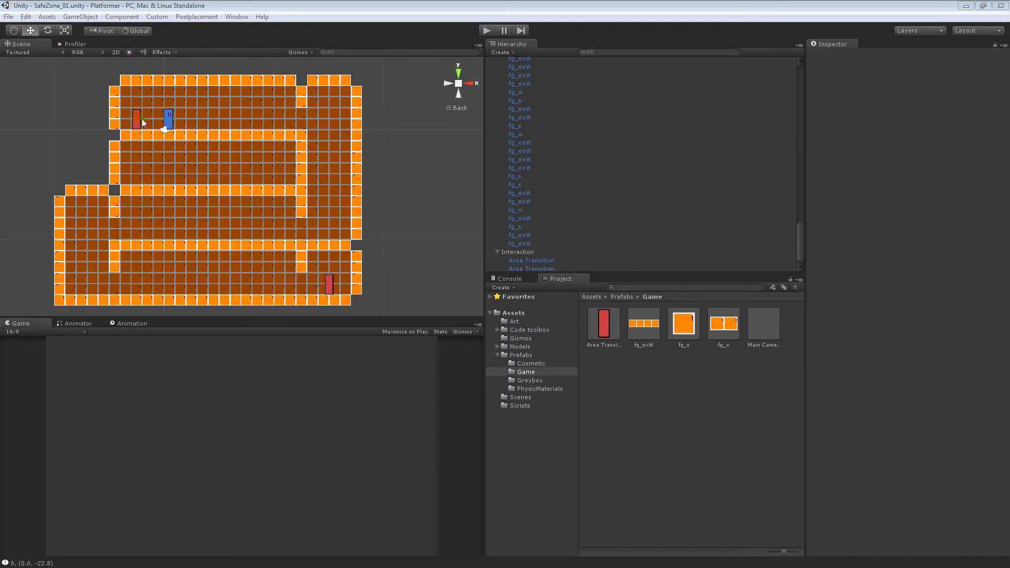
click(137, 122)
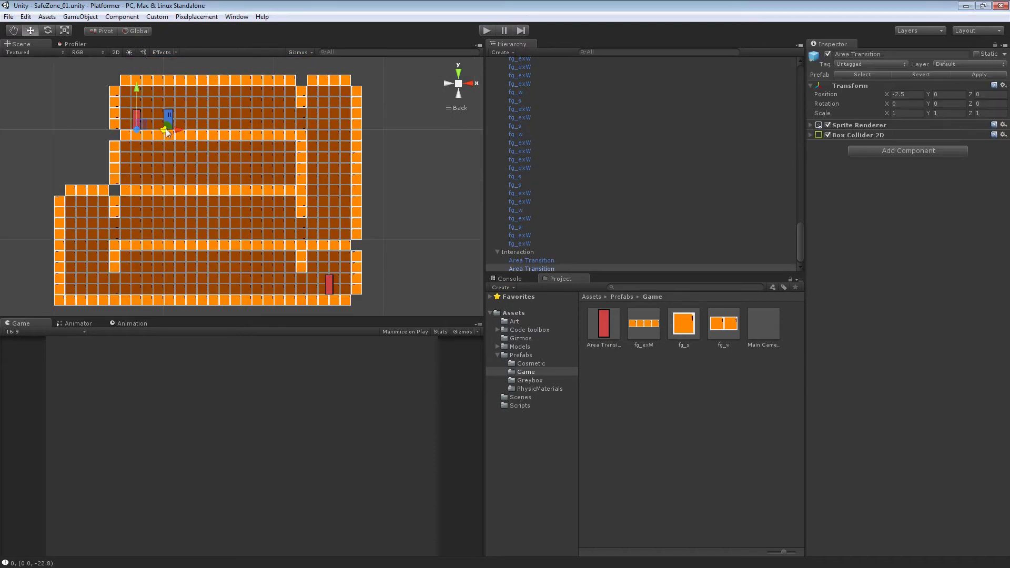
key(ctrl+d)
drag(181, 134, 374, 139)
key(ctrl+z)
drag(178, 130, 372, 142)
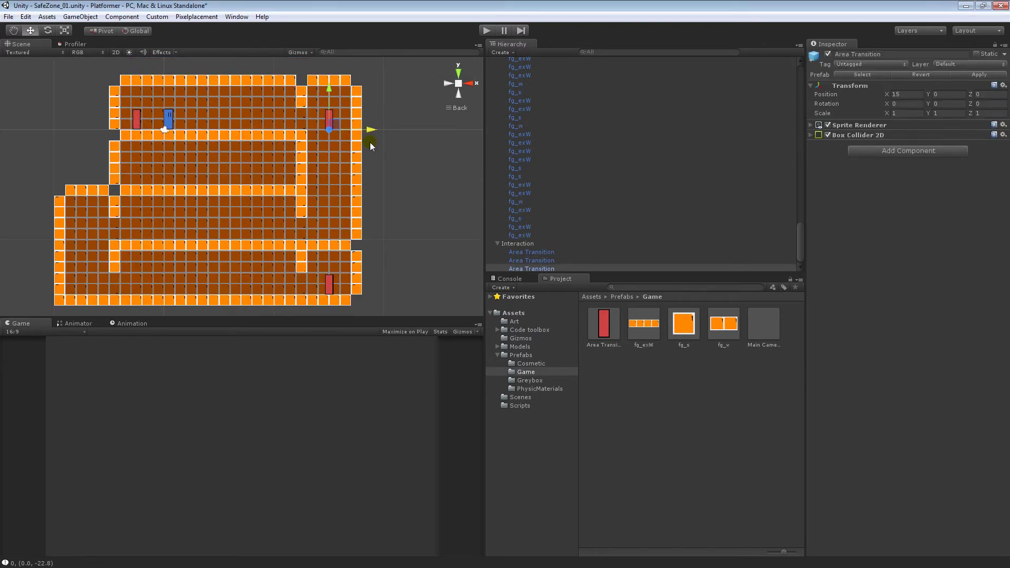
scroll(370, 142, up, 2)
scroll(296, 172, up, 4)
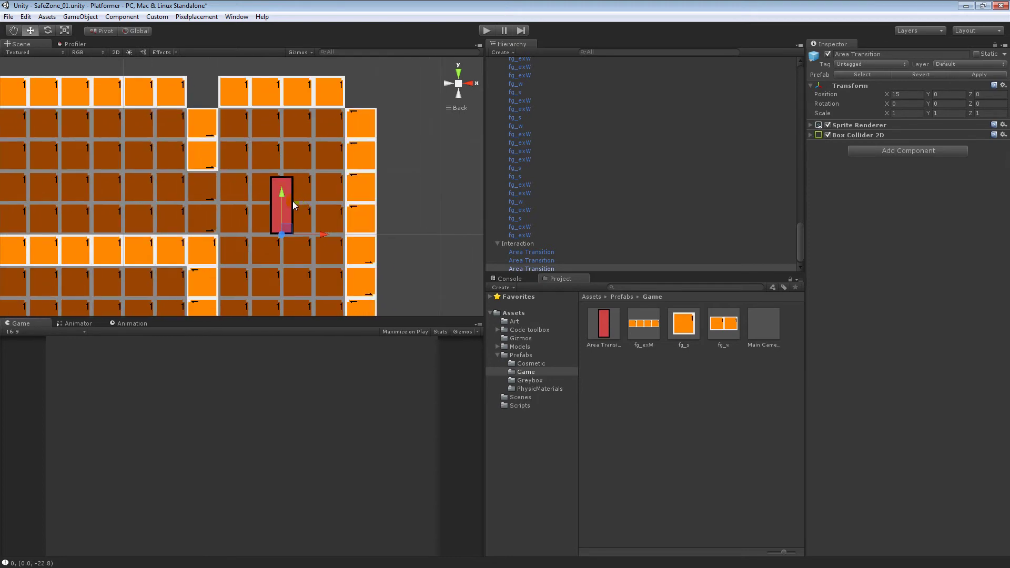
Step: Adjust the Area Transition copy in the shaft and stack a duplicate directly above it
key(v)
drag(270, 233, 265, 232)
drag(331, 235, 319, 234)
key(ctrl+d)
drag(285, 196, 279, 138)
click(417, 143)
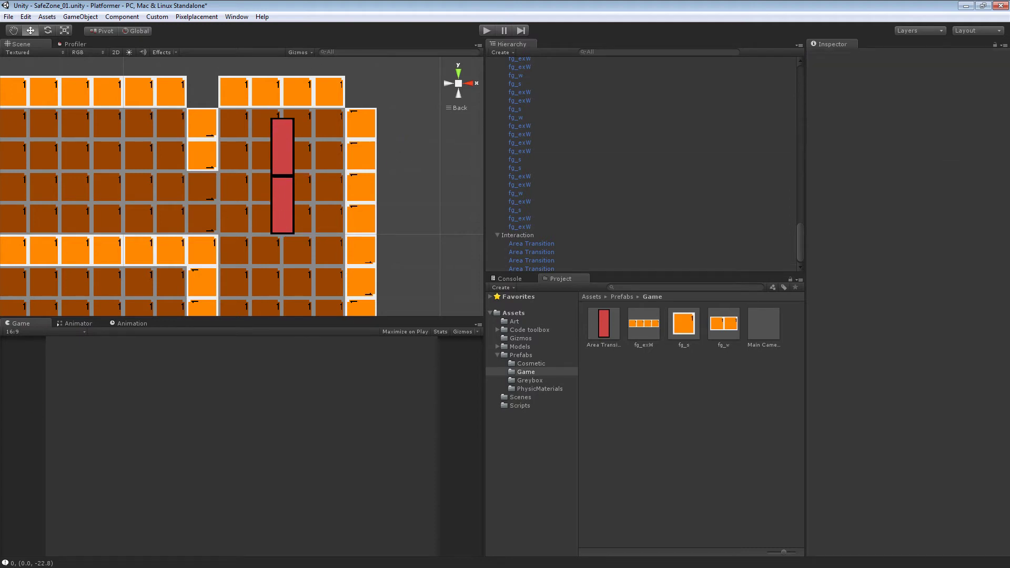
Step: Delete the Area Transition copies from the shaft
click(326, 208)
click(282, 207)
key(Delete)
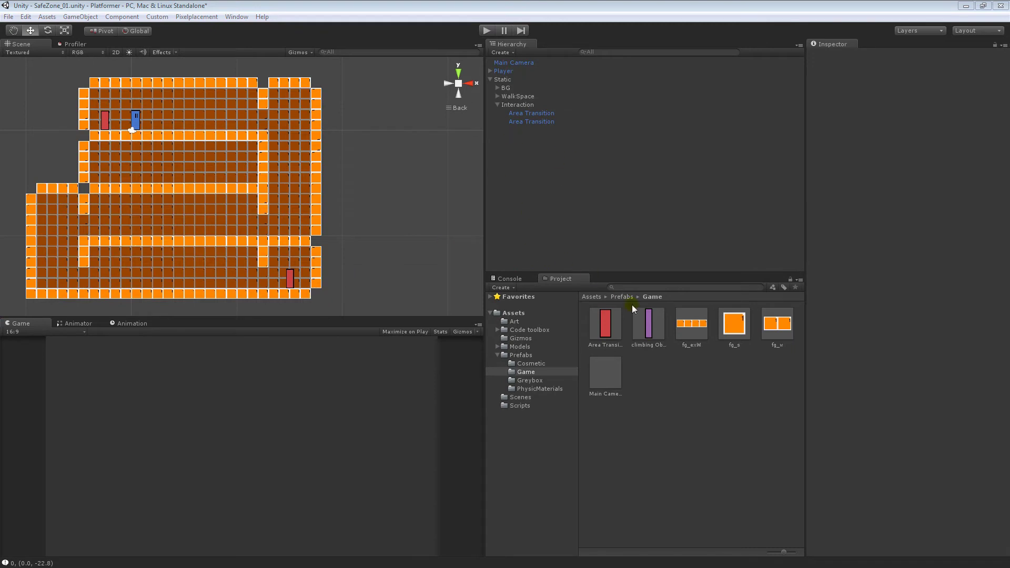
Step: Add the climbing Object prefab under Interaction and position it at the top of the shaft at X 15, Y 3
drag(639, 316, 539, 138)
click(532, 130)
drag(169, 132, 328, 132)
middle_drag(285, 129, 226, 231)
scroll(226, 231, up, 4)
scroll(227, 232, up, 1)
key(v)
drag(218, 244, 193, 193)
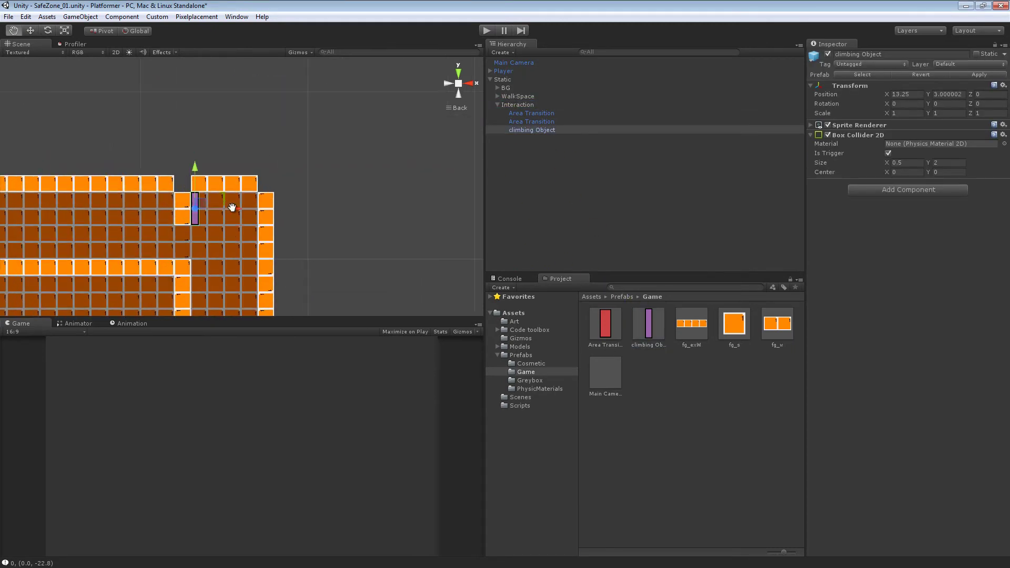
middle_drag(233, 216, 281, 192)
scroll(281, 193, up, 8)
drag(283, 186, 323, 186)
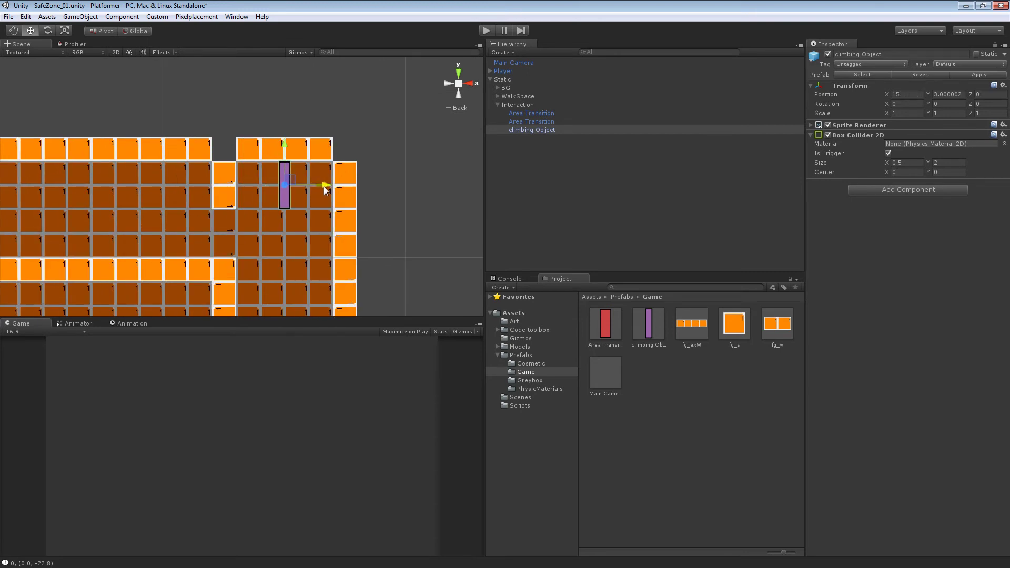
Step: Duplicate the climbing Object and place the copy directly below it in the shaft
scroll(308, 158, down, 2)
key(ctrl+d)
drag(299, 110, 298, 151)
click(554, 184)
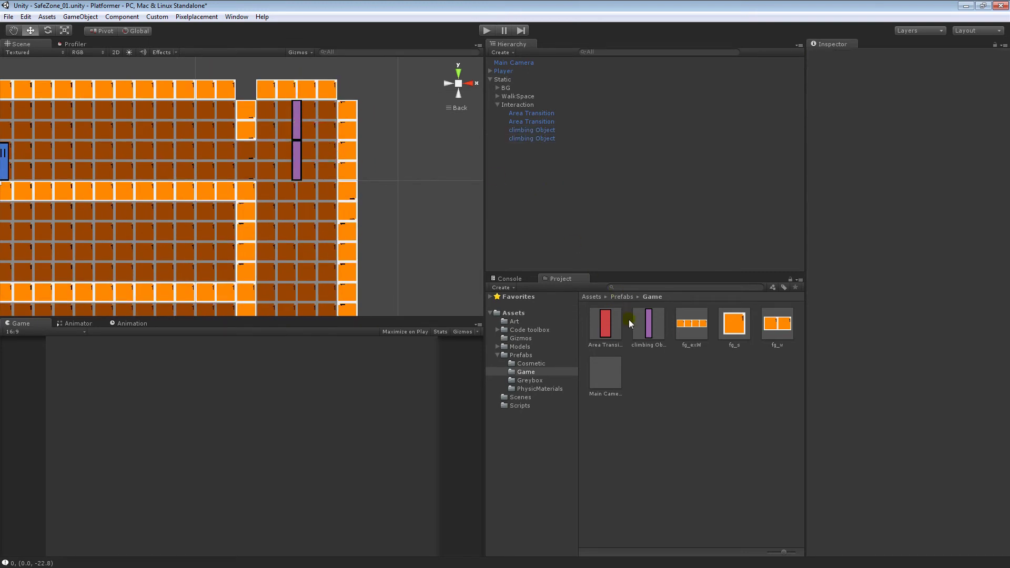
Step: Delete both climbing Objects from the scene and set the climbing Object prefab's Order in Layer to -1
click(531, 131)
click(870, 126)
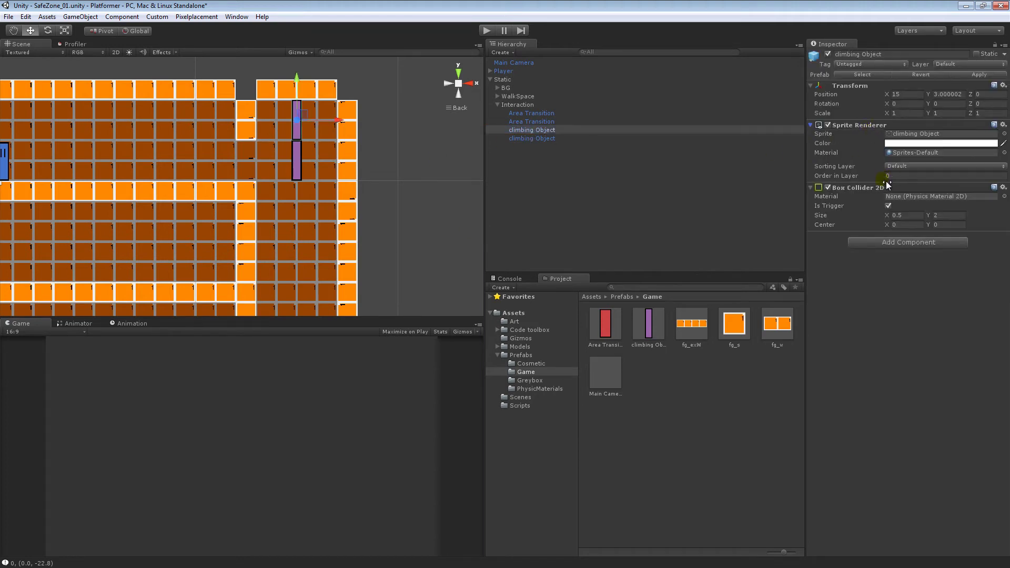
click(631, 174)
click(544, 131)
key(Delete)
click(544, 131)
key(Delete)
key(Delete)
click(911, 166)
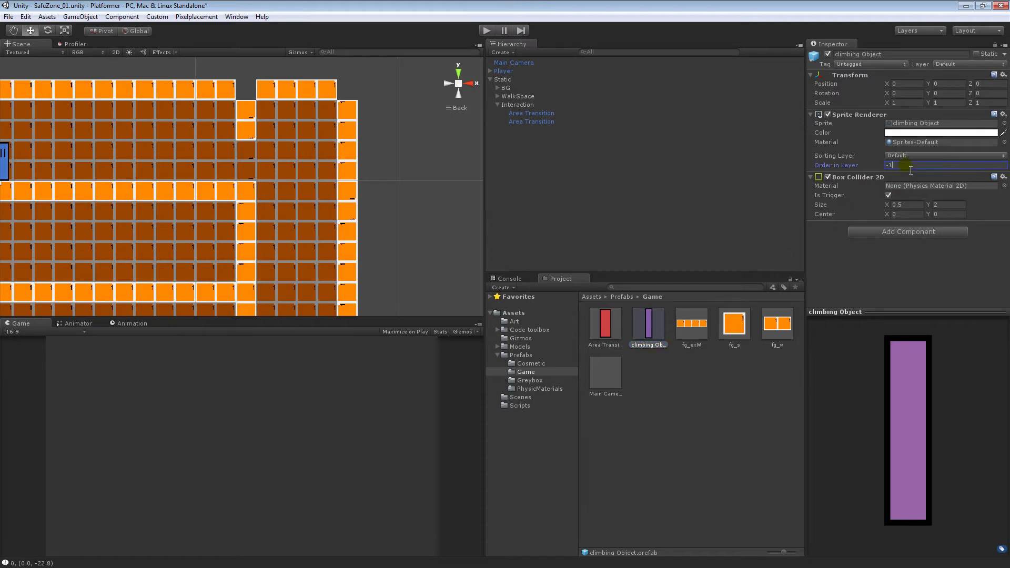
Step: Add the updated climbing Object prefab under Interaction and move it to the top of the shaft at X 15
drag(648, 326, 523, 105)
scroll(167, 190, down, 3)
middle_drag(167, 190, 228, 181)
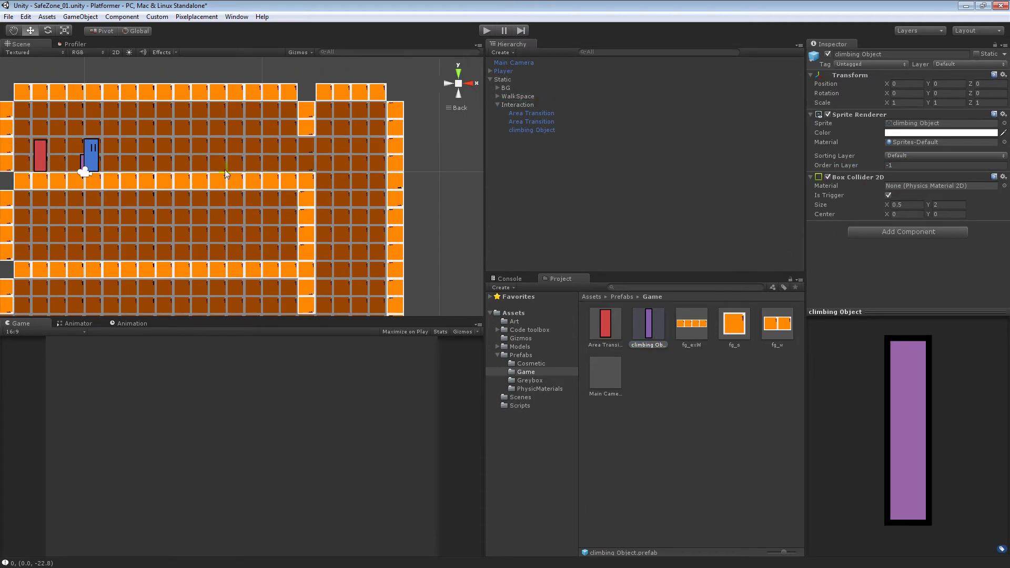
click(523, 129)
drag(101, 172, 396, 117)
Step: Duplicate the climbing Object directly below itself, then duplicate the pair to continue the column down the shaft
scroll(327, 141, down, 1)
key(ctrl+d)
drag(306, 113, 305, 160)
shift+click(515, 130)
key(ctrl+d)
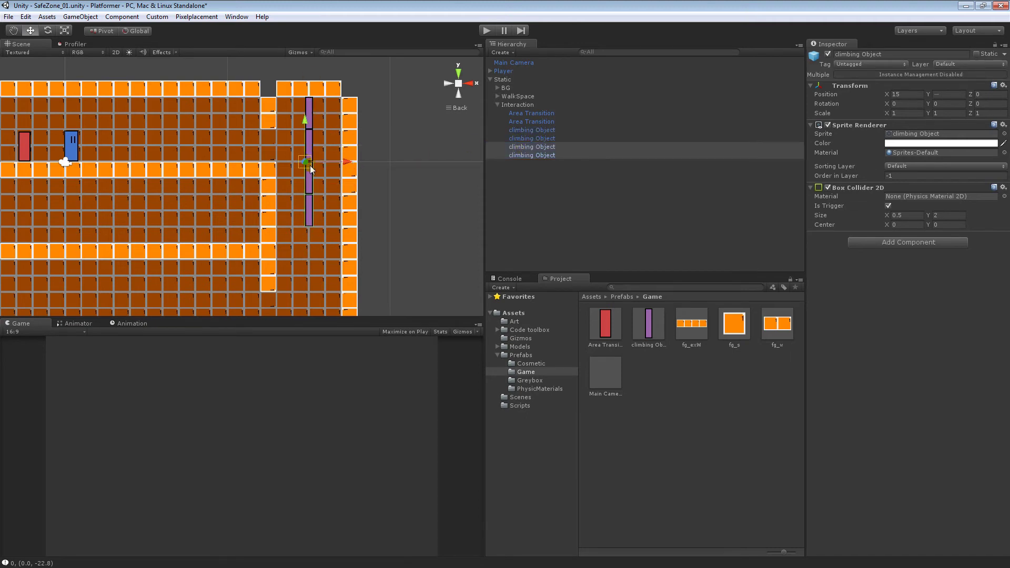
middle_drag(320, 201, 313, 140)
Step: Extend the climbing column to the shaft's floor with three more climbing Object copies and save the scene
key(ctrl+d)
drag(302, 109, 303, 167)
middle_drag(323, 140, 309, 122)
click(290, 199)
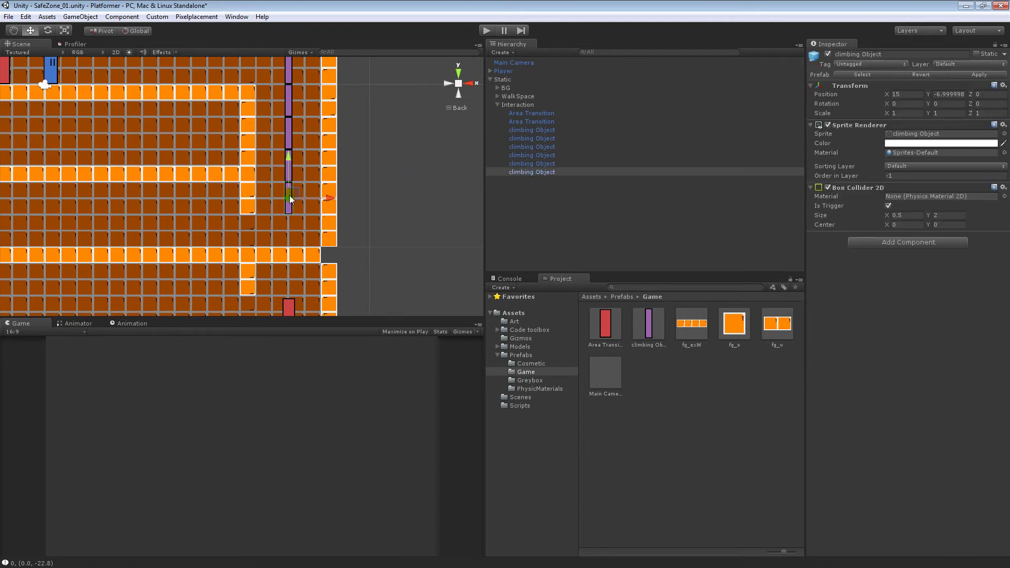
key(ctrl+d)
drag(290, 168, 290, 202)
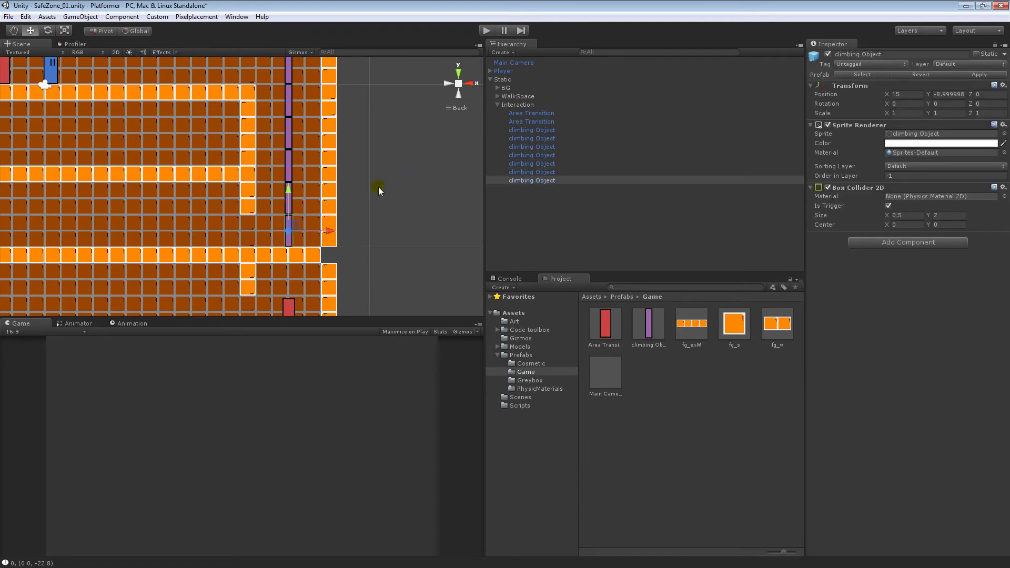
click(365, 197)
scroll(347, 154, down, 5)
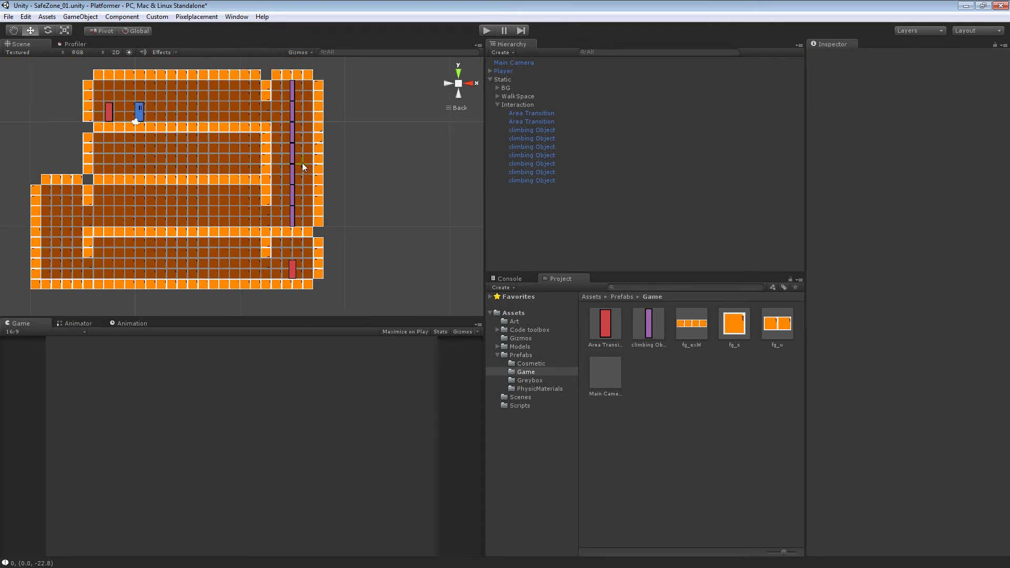
middle_drag(222, 176, 269, 171)
key(ctrl+s)
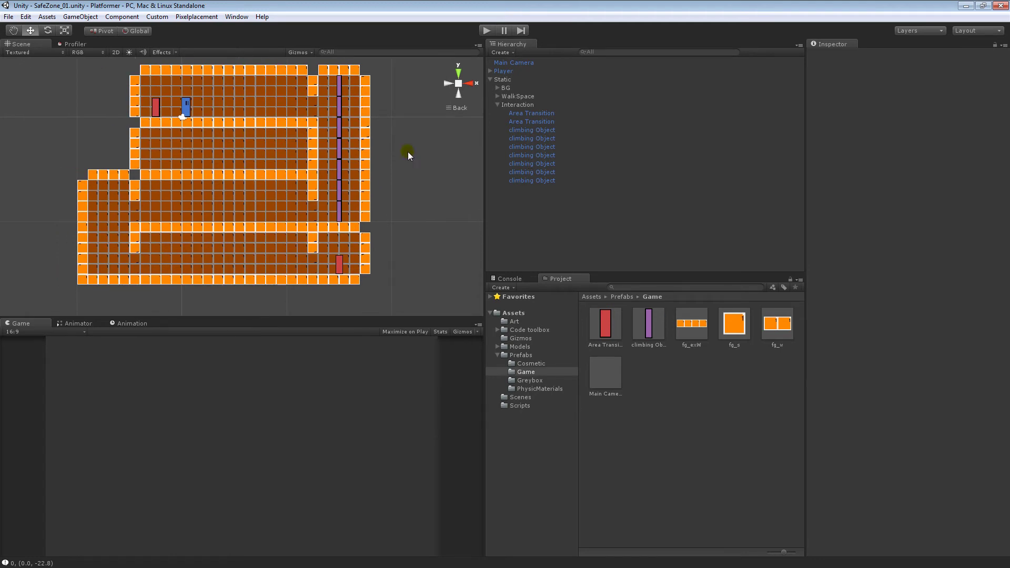
Step: Duplicate a climbing Object from the shaft and place the copy in the left chamber at X -7, Y -11
click(339, 92)
key(ctrl+d)
drag(342, 81, 120, 226)
scroll(276, 202, up, 3)
middle_drag(160, 211, 216, 220)
scroll(276, 202, up, 1)
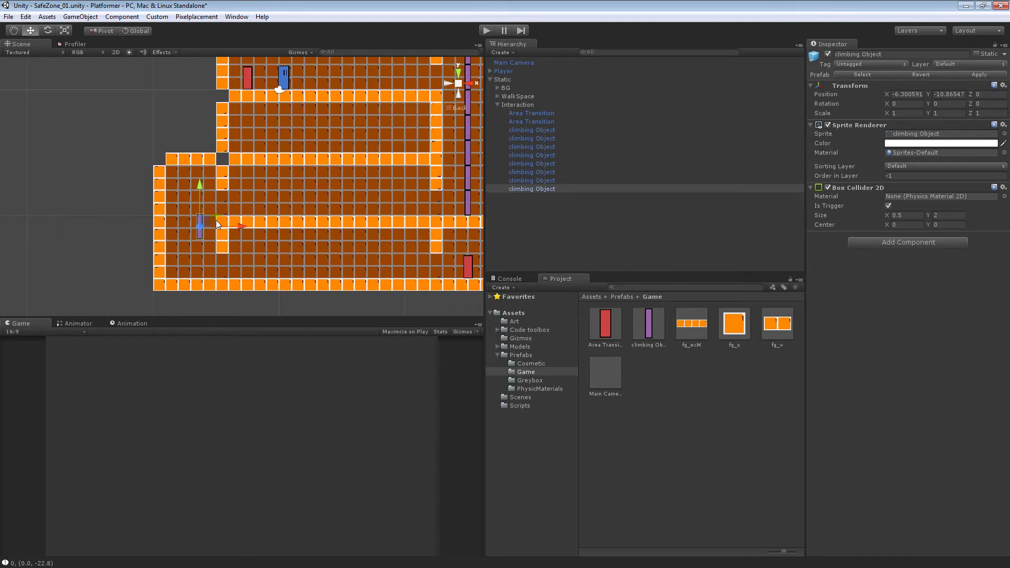
drag(200, 217, 226, 232)
Step: Duplicate the left chamber's climbing Object twice, stacking the copies up to the ceiling
key(ctrl+d)
drag(191, 187, 190, 156)
key(v)
mouse_move(186, 206)
mouse_down()
mouse_move(191, 172)
mouse_move(188, 191)
mouse_up()
key(ctrl+d)
middle_drag(124, 243, 133, 210)
click(133, 211)
Step: Duplicate the left chamber's lowest climbing Object directly below itself and save the scene
click(200, 197)
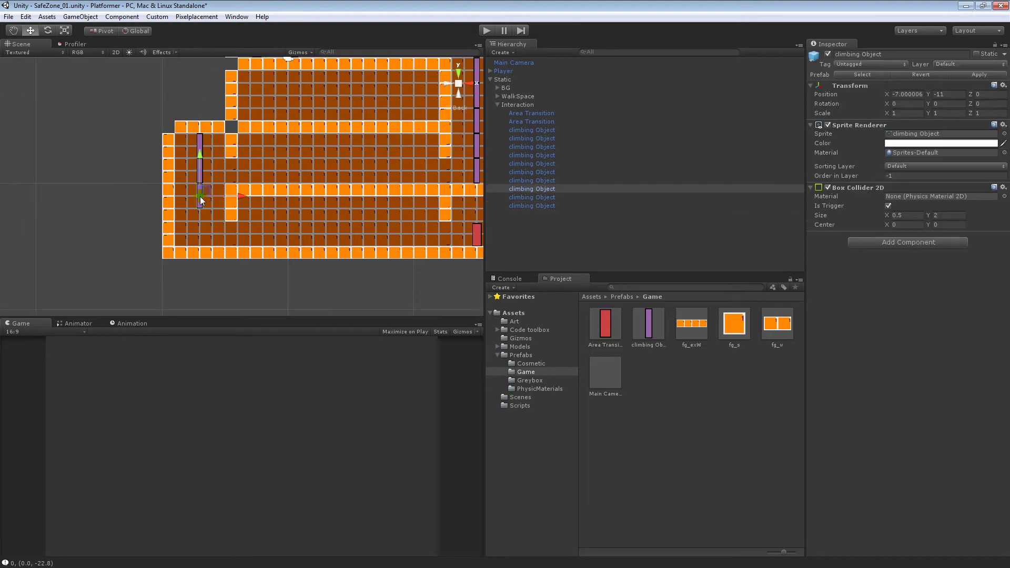
key(ctrl+d)
drag(200, 157, 196, 213)
key(v)
click(341, 145)
middle_drag(341, 146, 245, 204)
scroll(214, 187, down, 1)
middle_drag(169, 214, 194, 185)
scroll(147, 190, down, 1)
middle_drag(262, 190, 193, 201)
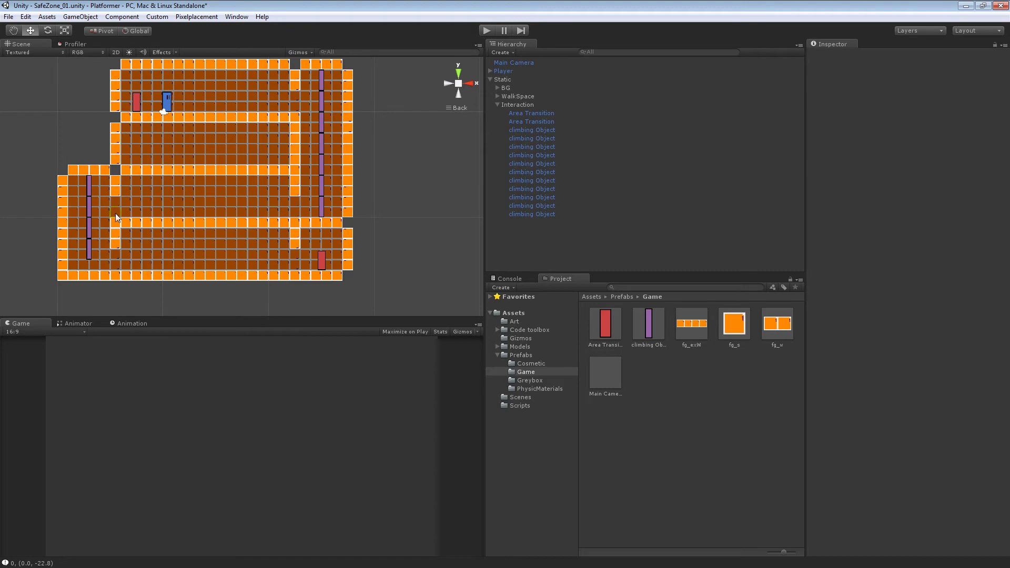
key(ctrl+s)
Step: Duplicate the two-tile wall above the third room's left doorway and rotate the copy to lie horizontally
middle_drag(149, 212, 219, 202)
scroll(180, 196, up, 3)
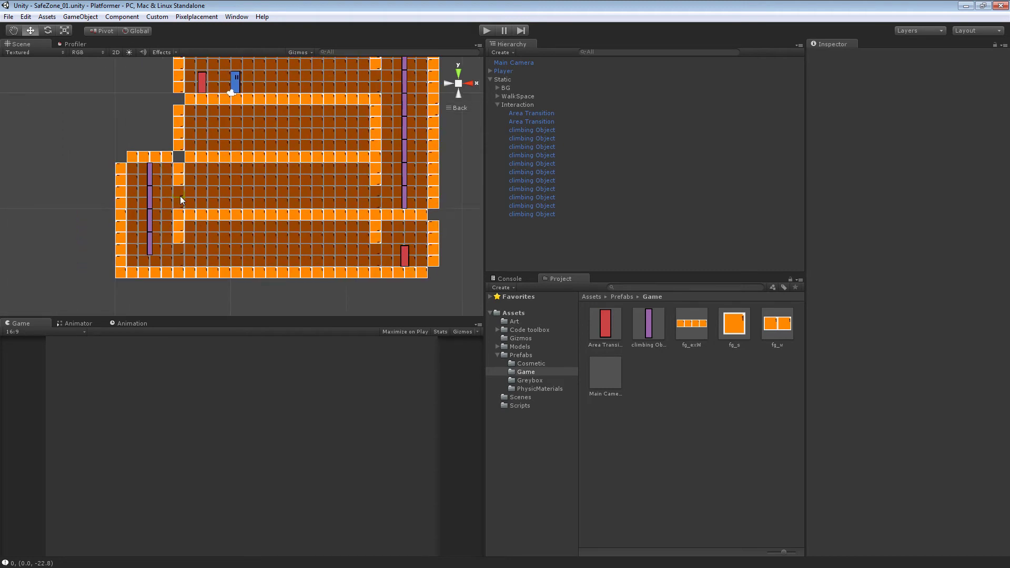
middle_drag(314, 200, 272, 198)
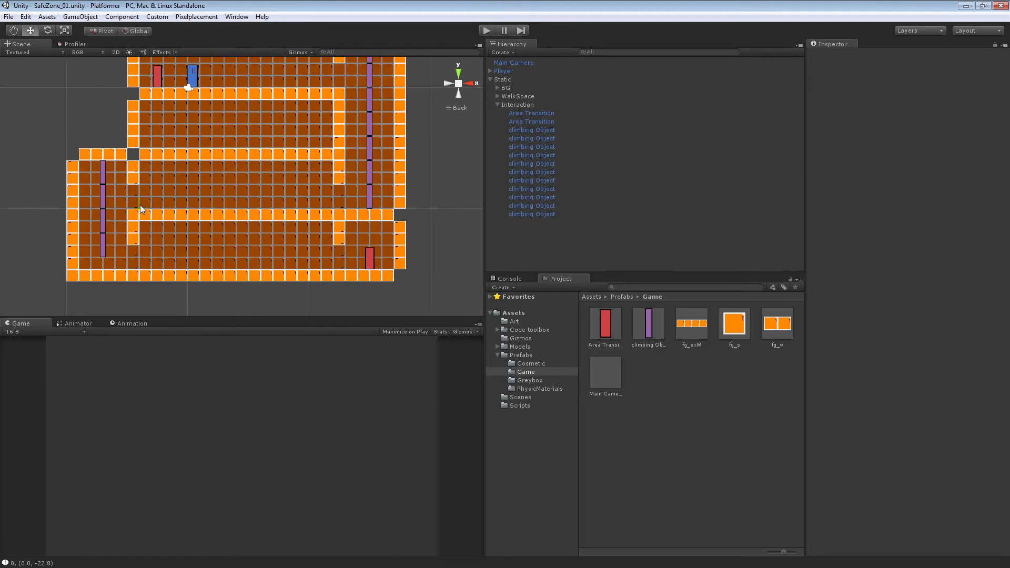
middle_drag(127, 214, 209, 197)
click(218, 160)
key(ctrl+d)
drag(225, 142, 99, 128)
key(e)
key(w)
Step: Snap the horizontal two-tile piece to the left end of the third room's floor, extending it into the left chamber
key(v)
drag(248, 178, 209, 192)
middle_drag(171, 201, 199, 213)
scroll(200, 213, up, 1)
drag(219, 199, 240, 202)
click(224, 207)
key(Delete)
Step: Delete the topmost climbing Object from the left chamber's stack, keeping the lowest two
click(266, 193)
key(v)
click(217, 125)
drag(212, 165, 212, 191)
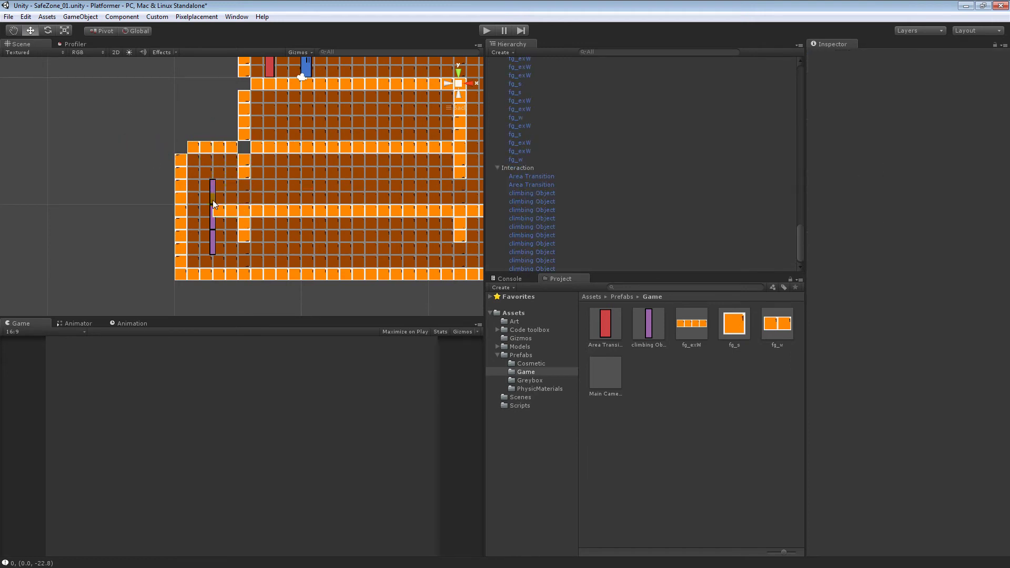
click(211, 187)
key(Delete)
Step: Shift the left chamber's two climbing Objects slightly left and snap them down onto the chamber floor
click(212, 221)
shift+click(213, 243)
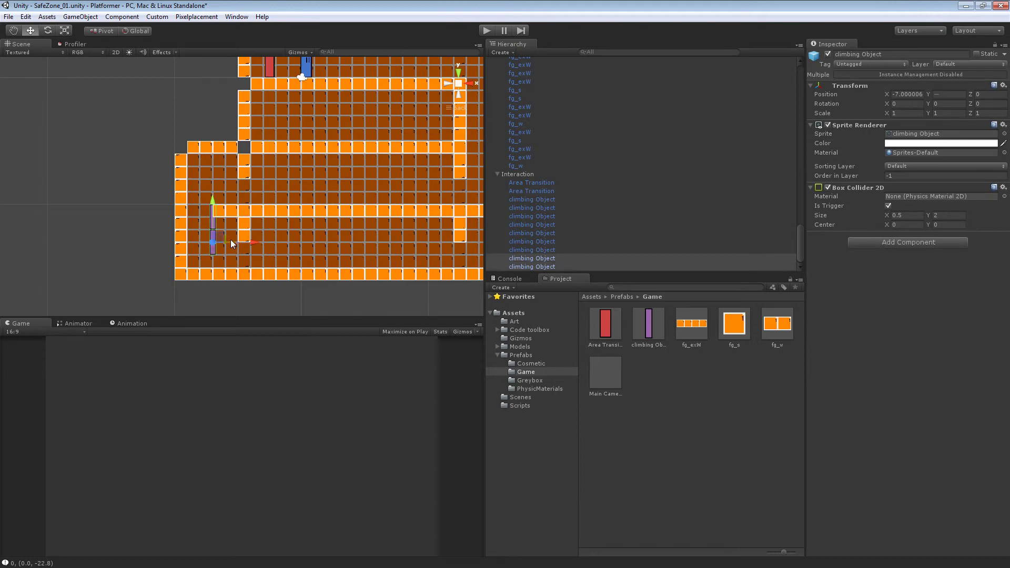
drag(239, 241, 220, 241)
key(v)
drag(196, 204, 212, 217)
click(196, 191)
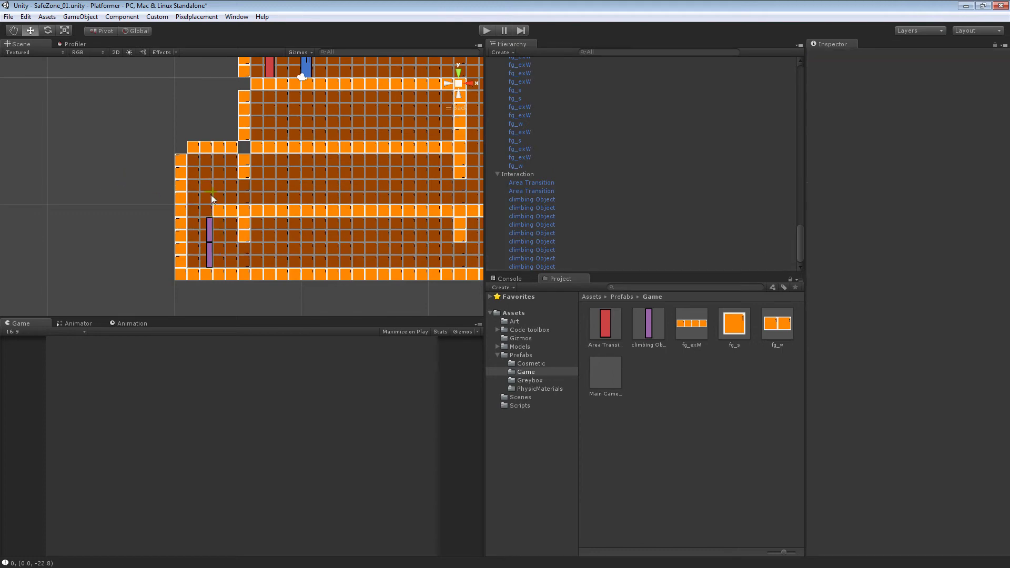
Step: Raise the left chamber's two climbing Objects together until their top meets the upper edge of the third room's extended floor
scroll(197, 194, up, 3)
scroll(211, 234, up, 1)
middle_drag(267, 265, 227, 259)
click(162, 244)
shift+click(164, 278)
key(v)
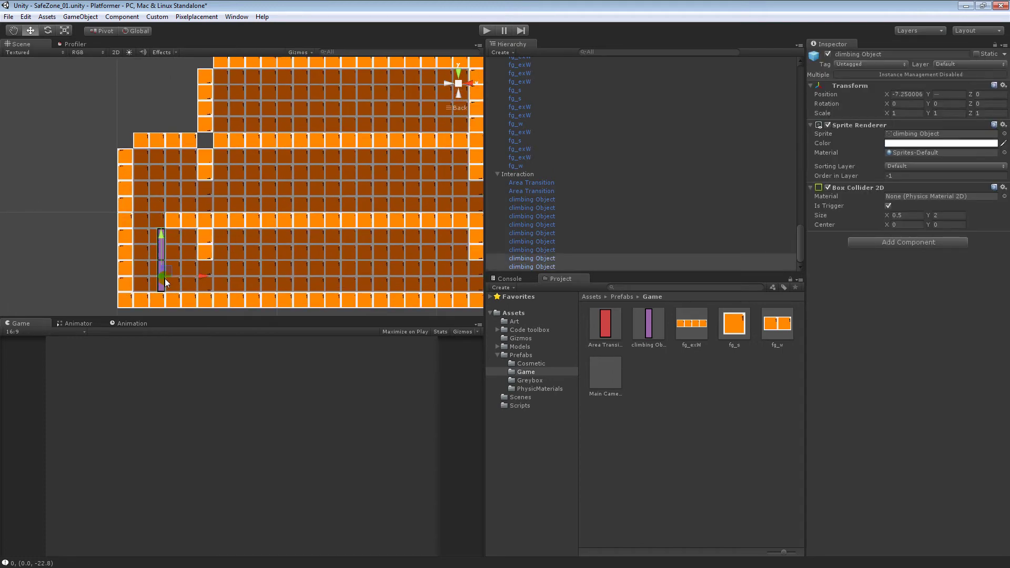
drag(165, 229, 165, 212)
click(46, 210)
Step: Examine the layout of the lower rooms, the left chamber and the shaft's bottom
scroll(203, 172, down, 6)
middle_drag(273, 181, 175, 211)
scroll(182, 189, down, 2)
scroll(191, 210, up, 2)
scroll(336, 192, down, 4)
middle_drag(367, 192, 272, 202)
middle_drag(150, 202, 248, 190)
scroll(248, 189, up, 3)
scroll(215, 204, down, 5)
middle_drag(389, 204, 271, 227)
middle_drag(300, 242, 273, 191)
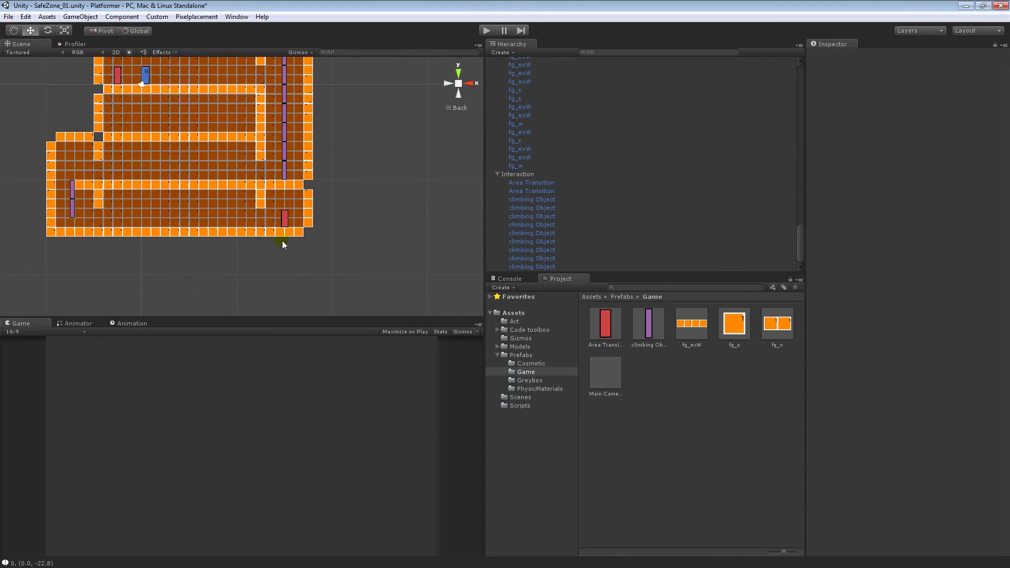
Step: Rename the Area Transition in the bottom room as Elevator
click(284, 218)
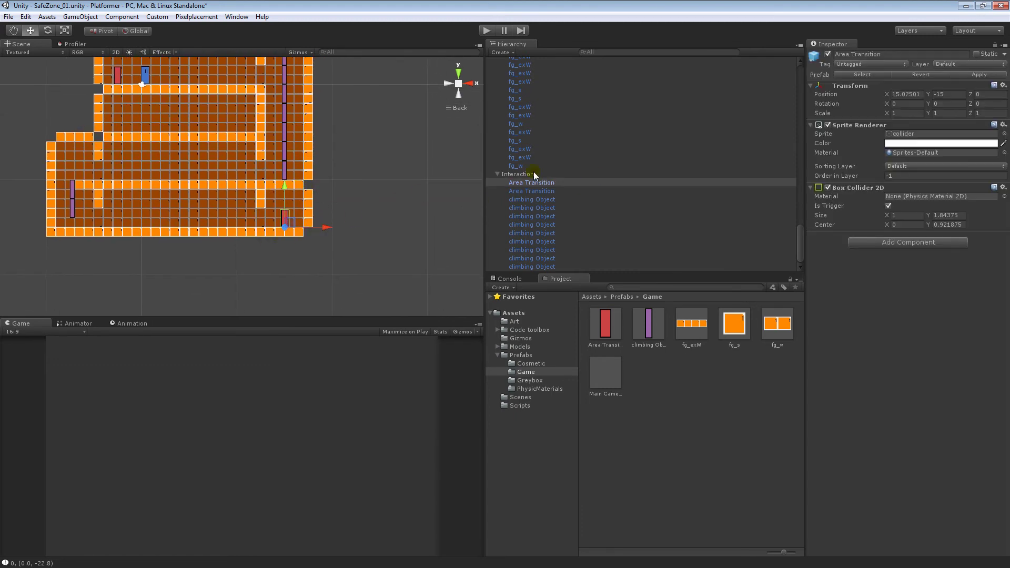
click(377, 226)
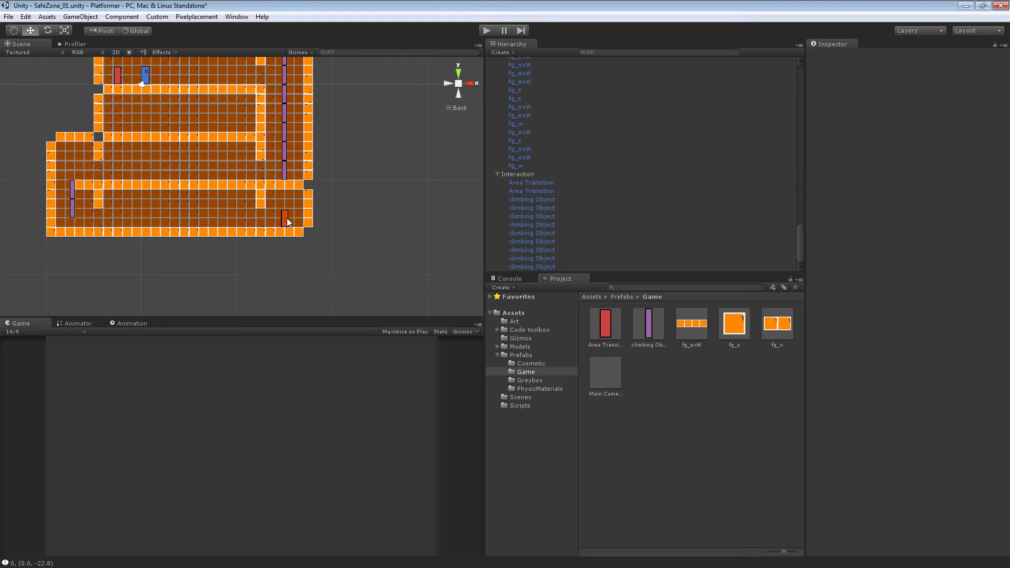
click(285, 218)
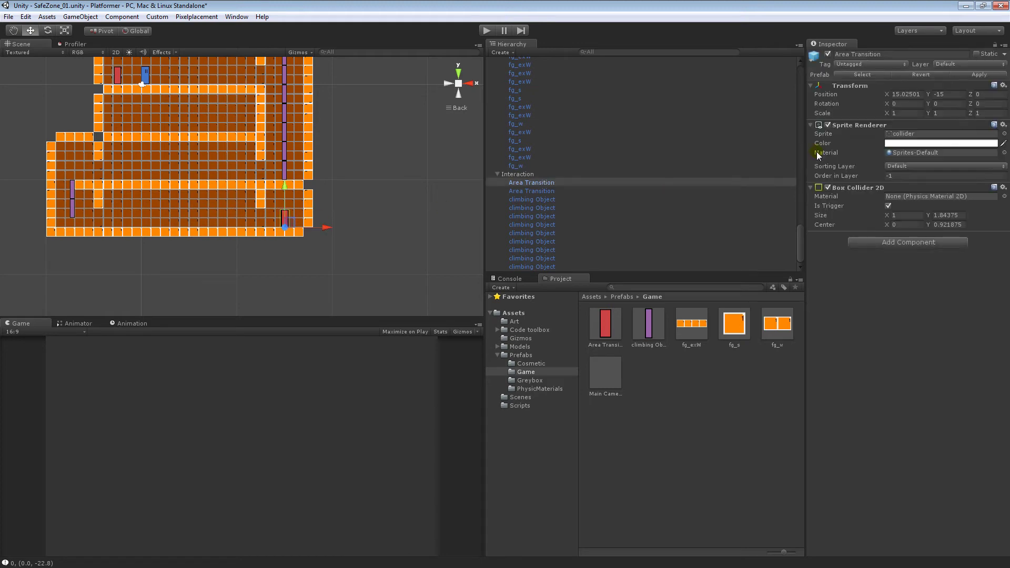
click(542, 184)
key(F2)
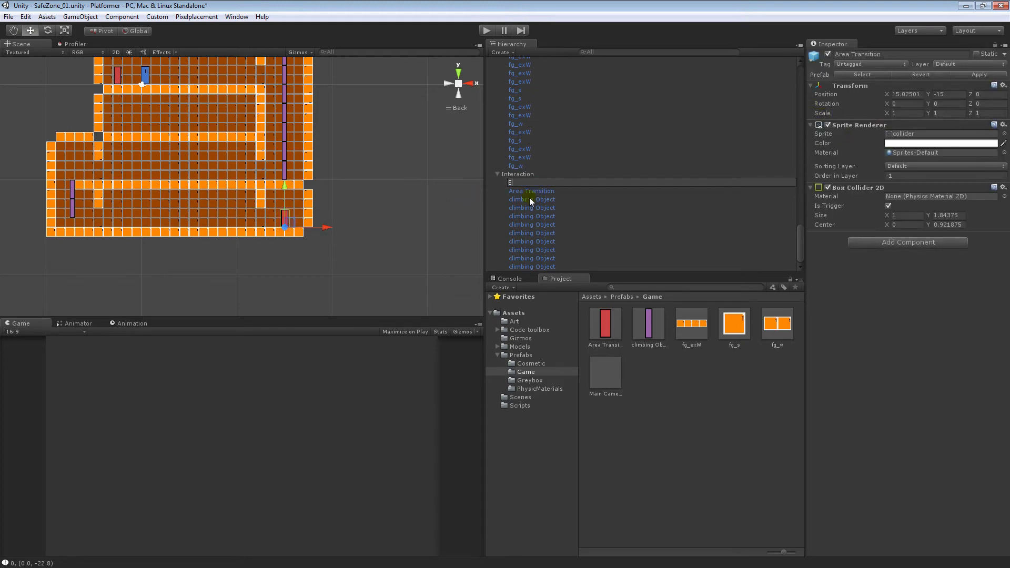
text(Elevator)
key(Return)
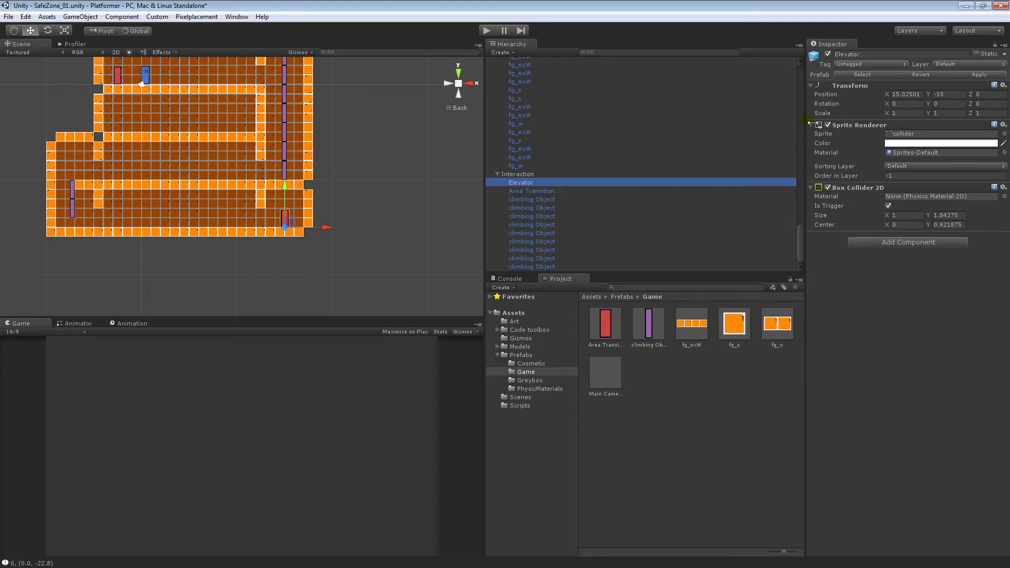
Step: Scale the Elevator to 3.5 in X and 2 in Y
drag(819, 117, 914, 114)
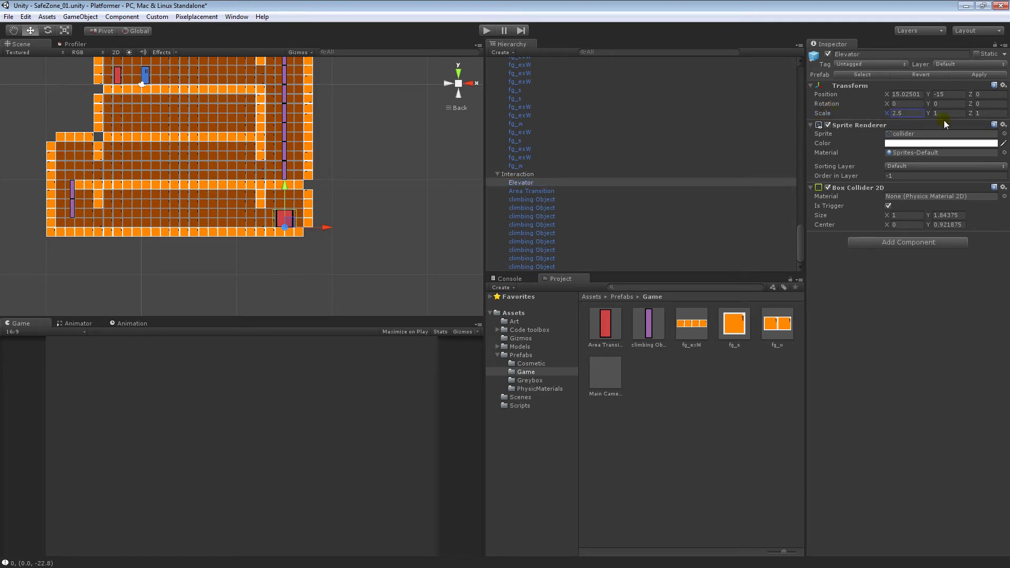
click(961, 118)
text(2.5)
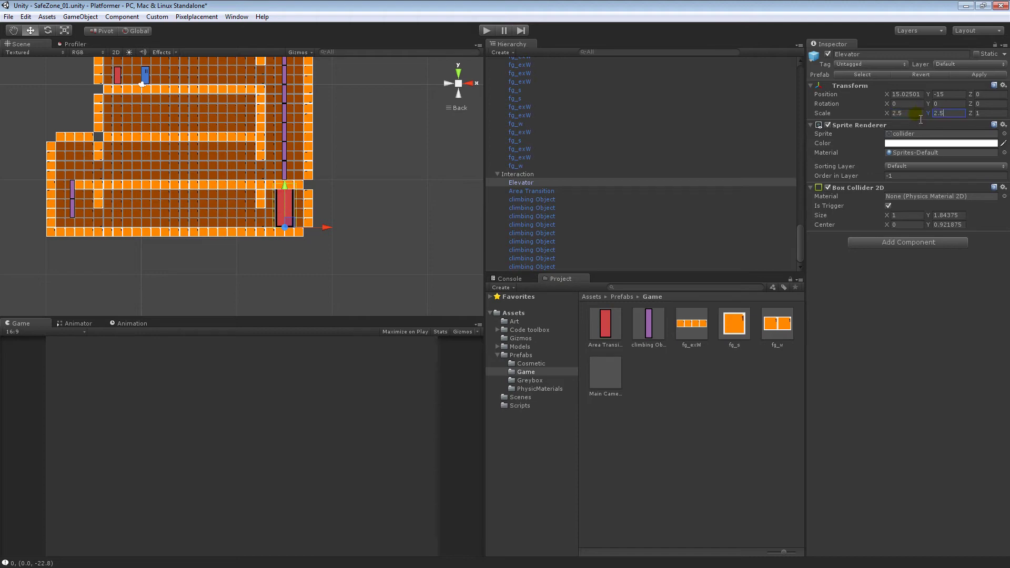
scroll(235, 229, up, 10)
middle_drag(302, 214, 261, 224)
scroll(631, 169, up, 1)
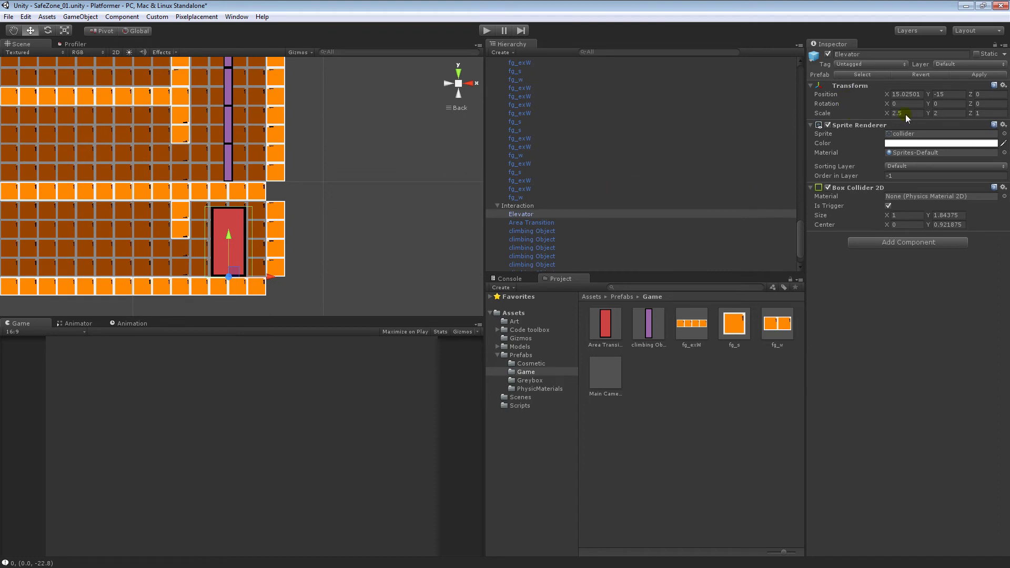
text(3)
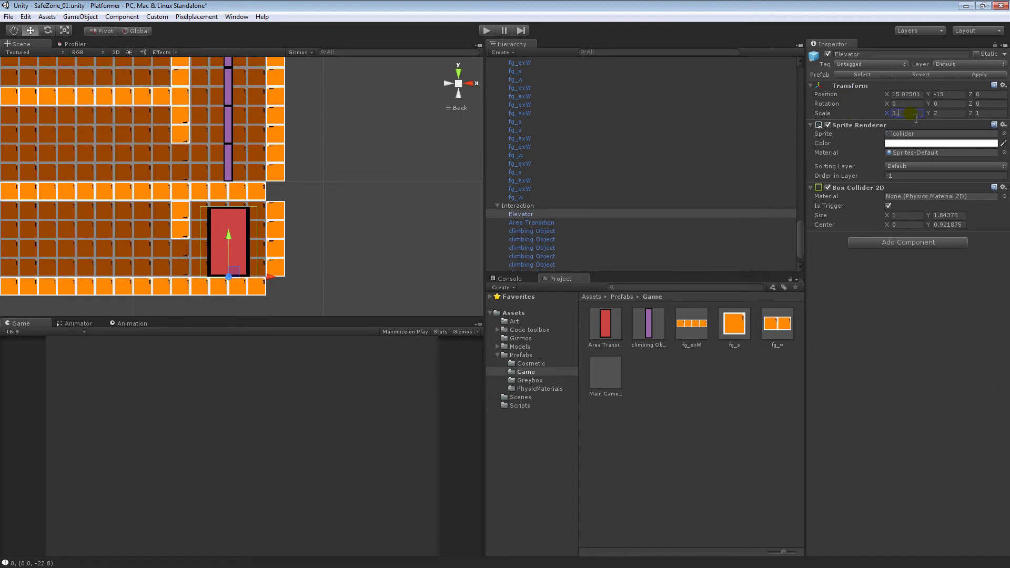
text(.5)
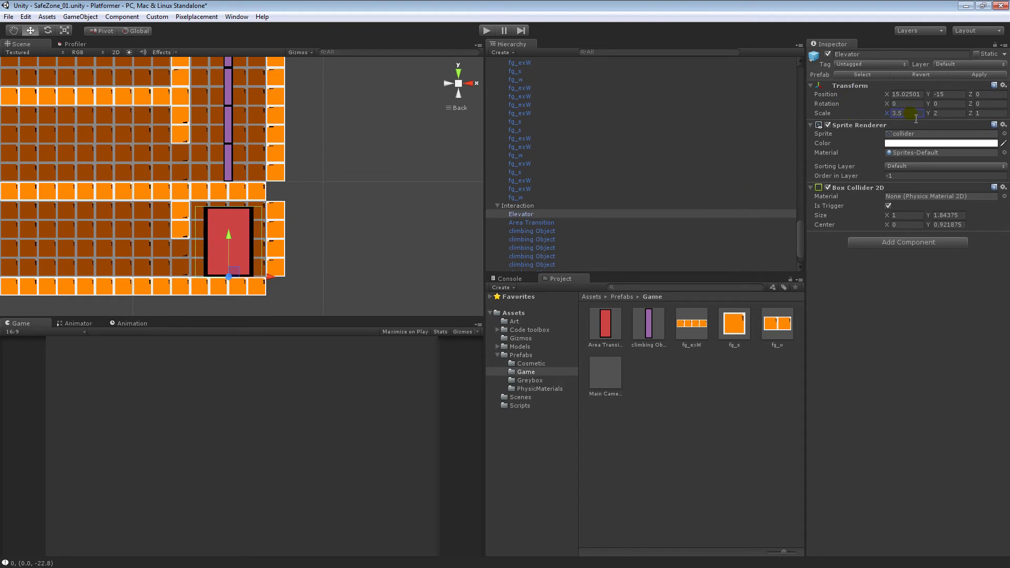
Step: Save the Elevator as a prefab in the Game folder and collapse the WalkSpace and Interaction groups
drag(530, 215, 679, 403)
click(325, 236)
middle_drag(324, 237, 376, 167)
scroll(386, 166, down, 7)
scroll(519, 179, up, 10)
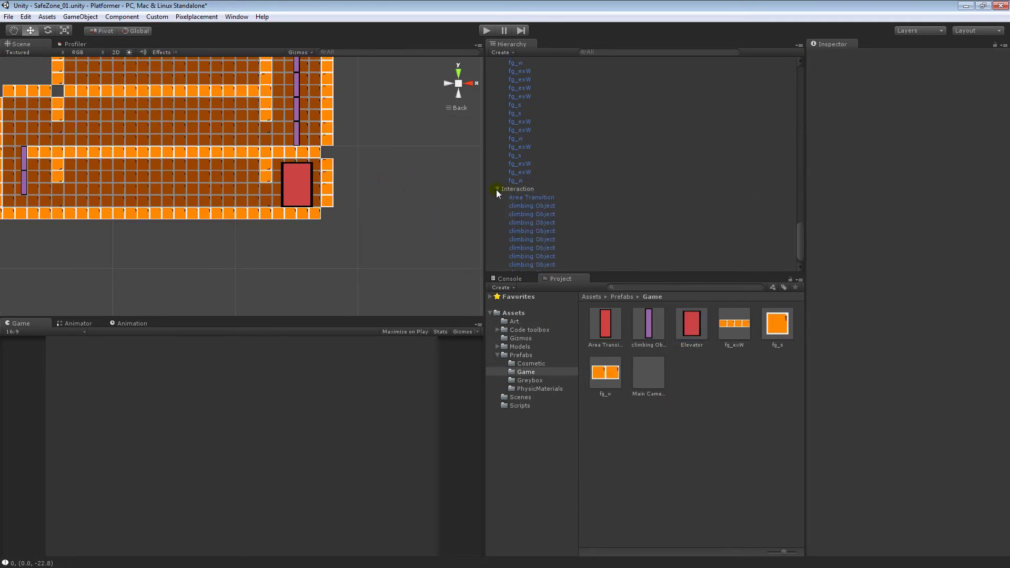
scroll(509, 169, up, 1)
scroll(509, 163, down, 3)
click(497, 130)
scroll(378, 175, up, 1)
scroll(376, 175, down, 2)
middle_drag(357, 157, 354, 197)
scroll(348, 182, down, 4)
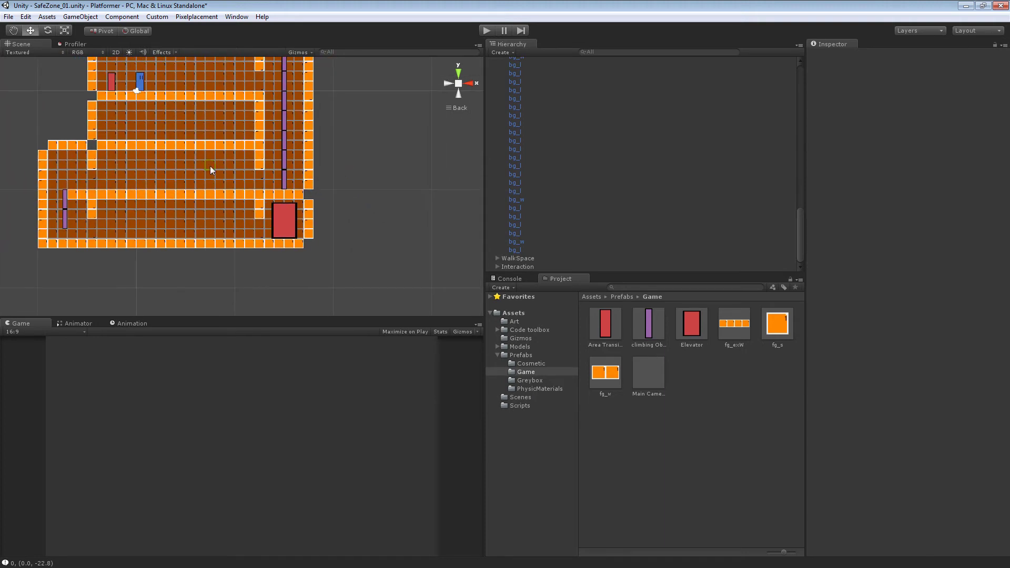
Step: Duplicate a four-by-four block of the second room's background and snap it below the floor under the Elevator
click(245, 116)
shift+click(242, 134)
key(ctrl+d)
drag(224, 129, 292, 255)
key(v)
middle_drag(376, 199, 348, 167)
middle_drag(304, 218, 309, 242)
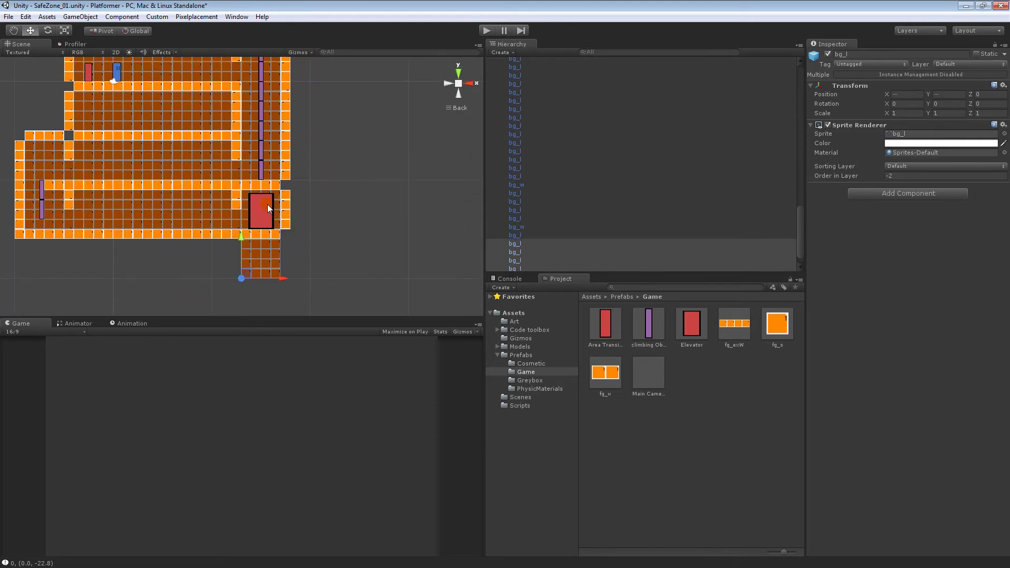
Step: Duplicate a four-tile piece of the second room's floor and place it left of the new background block's lower edge
click(224, 132)
key(ctrl+d)
drag(213, 135, 243, 284)
click(298, 242)
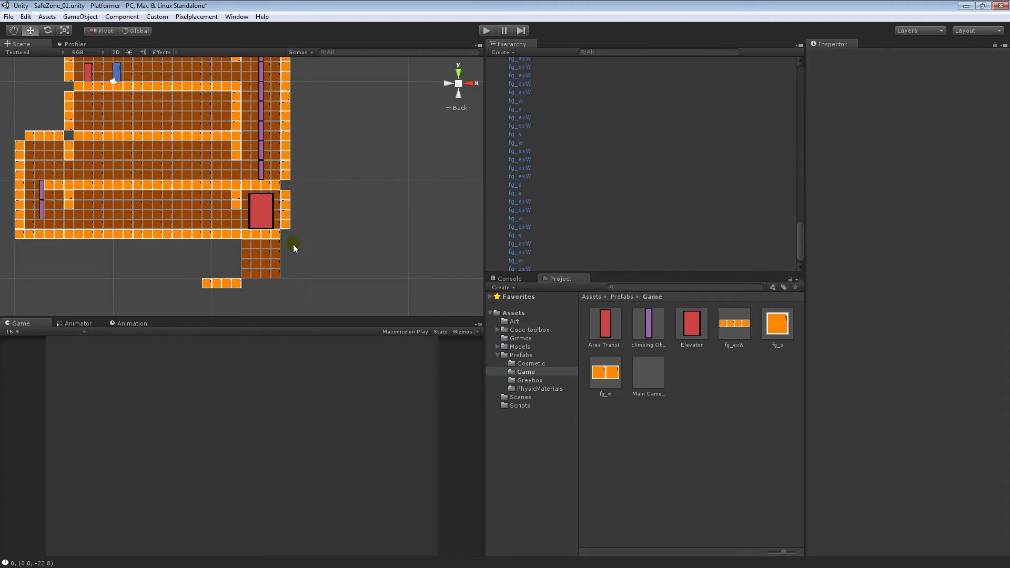
Step: Duplicate the background block under the Elevator and place the copy one tile below it
middle_drag(299, 241, 296, 163)
click(249, 185)
shift+click(263, 191)
shift+click(245, 174)
shift+click(242, 187)
key(ctrl+d)
drag(242, 143, 241, 209)
click(344, 179)
Step: Duplicate the four-tile ledge and place the copy at the lower left of the second background block
middle_drag(264, 188, 285, 197)
click(247, 214)
key(ctrl+d)
drag(248, 213, 258, 263)
click(361, 194)
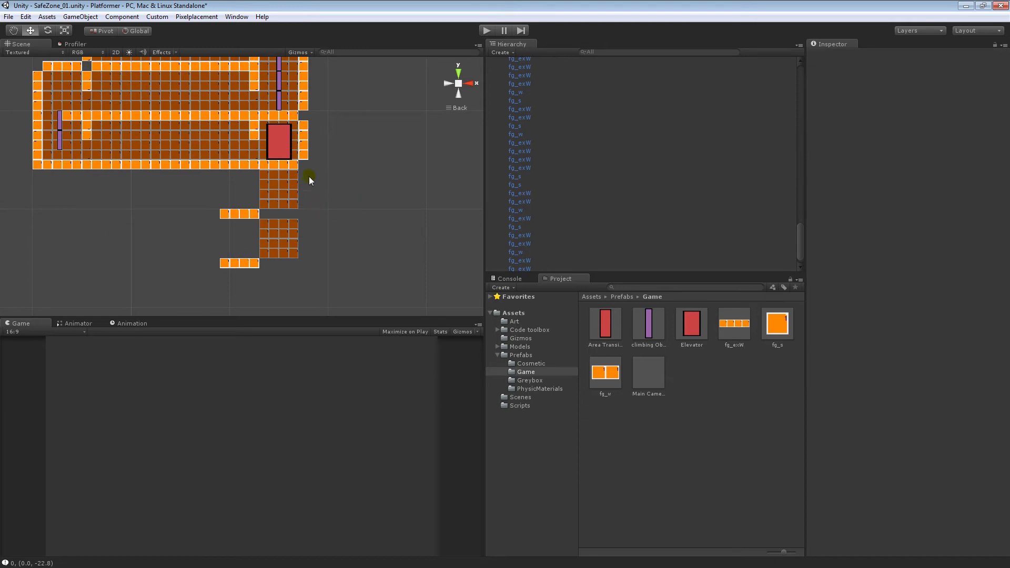
Step: Duplicate the second background block and place the copy one tile below it as the lower shaft's third block
middle_drag(314, 211, 276, 167)
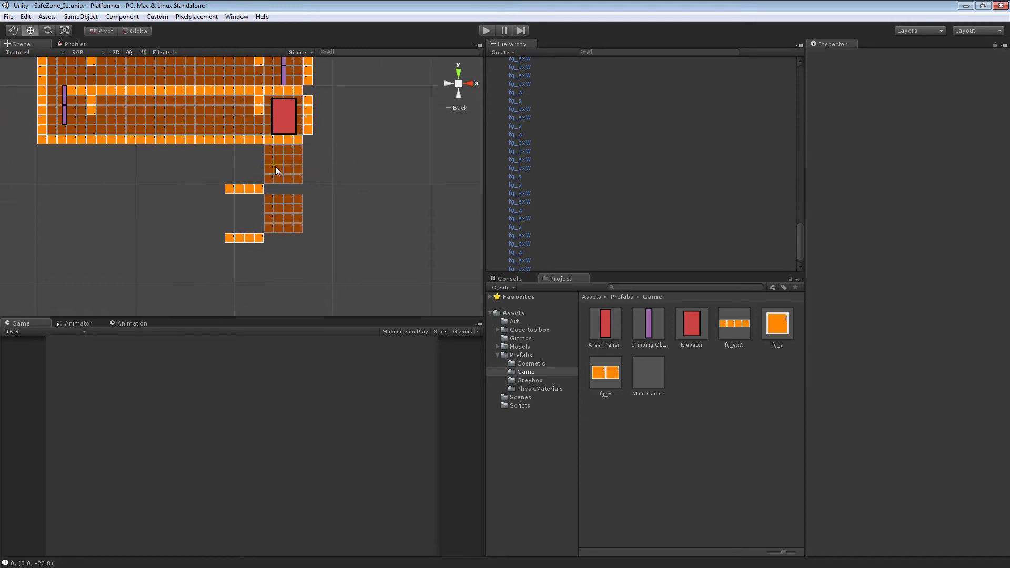
click(272, 202)
shift+click(295, 202)
shift+click(289, 227)
shift+click(270, 225)
key(ctrl+d)
drag(281, 201, 267, 249)
click(337, 215)
Step: Duplicate the second room's right four-tile wall and snap the copy along the left side of the lower shaft's top block
scroll(293, 206, down, 2)
scroll(293, 206, down, 3)
middle_drag(284, 204, 248, 249)
scroll(267, 208, up, 3)
scroll(316, 213, up, 2)
scroll(333, 229, up, 1)
scroll(310, 216, down, 1)
click(238, 99)
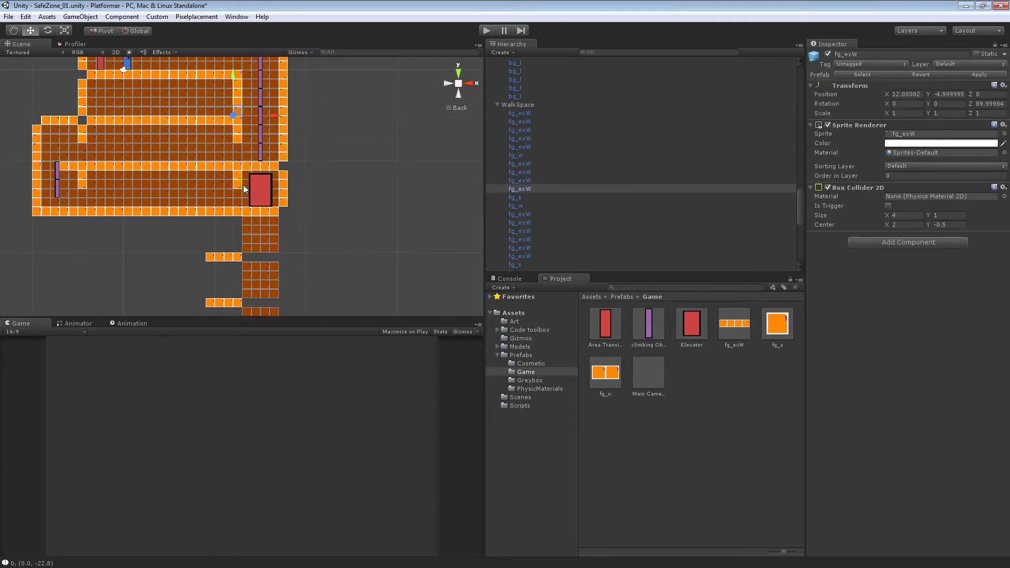
key(ctrl+d)
drag(231, 78, 233, 219)
key(v)
Step: Duplicate the lower shaft's left wall piece and snap the copy below, beside the second background block
middle_drag(207, 256, 221, 198)
key(ctrl+d)
drag(247, 155, 254, 206)
key(v)
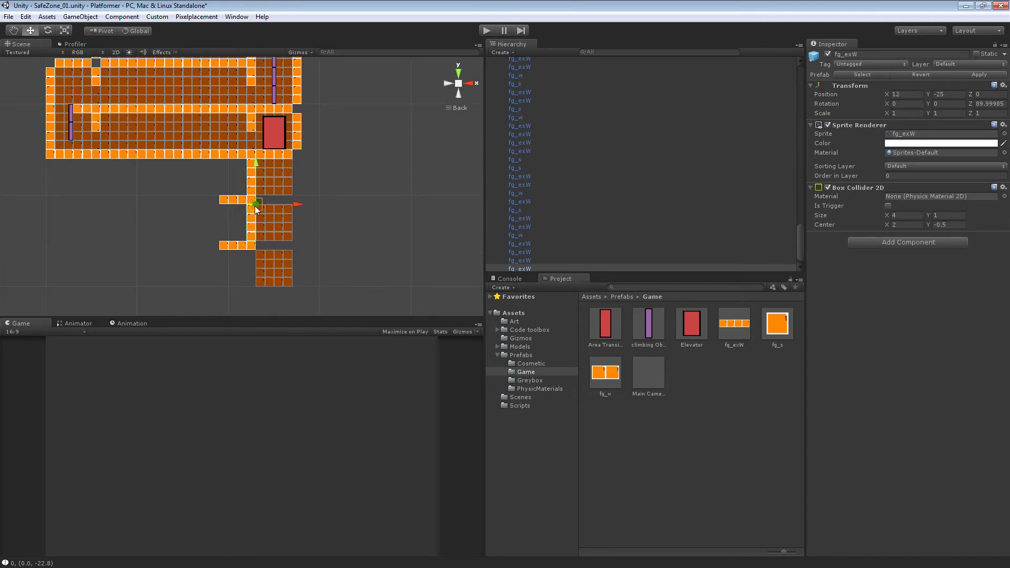
click(288, 220)
middle_drag(288, 220, 278, 185)
Step: Duplicate the two-tile wall beside the Elevator and place the copy below the lower ledge, beside the third background block
click(242, 96)
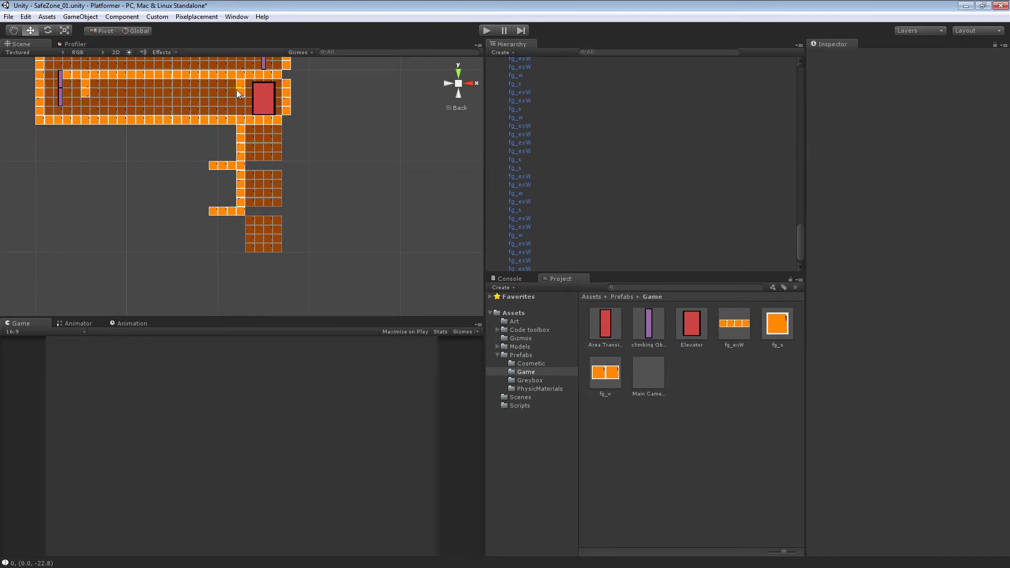
click(240, 94)
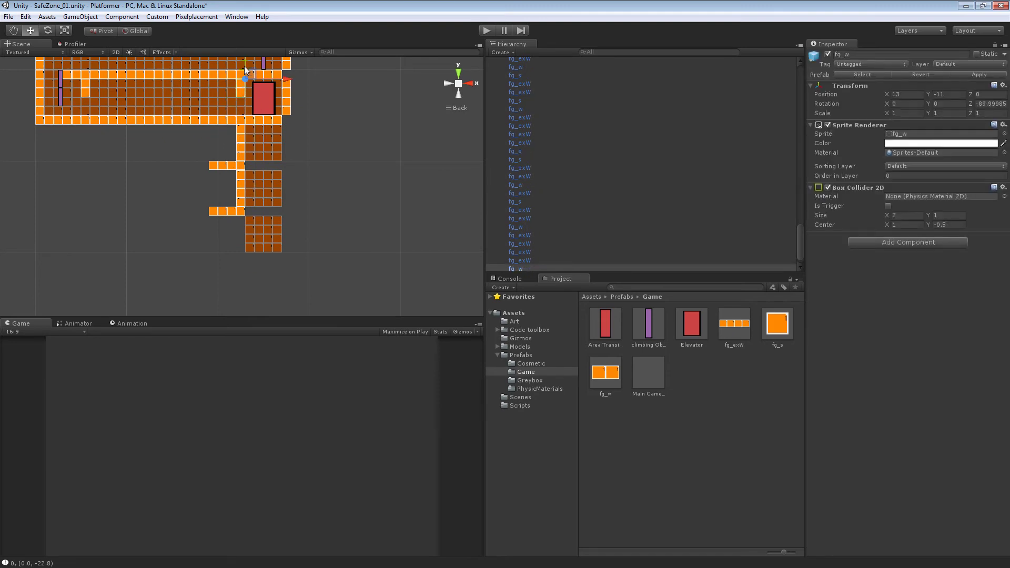
drag(246, 62, 245, 215)
click(218, 141)
click(242, 105)
key(ctrl+d)
drag(235, 63, 213, 212)
drag(236, 248, 236, 235)
click(221, 190)
Step: Delete the second room's background pieces, keeping only the two at its left end
middle_drag(243, 100, 246, 208)
click(205, 104)
key(Delete)
click(223, 106)
key(Delete)
click(223, 122)
key(Delete)
click(205, 122)
key(Delete)
click(193, 121)
click(153, 106)
key(Delete)
click(112, 122)
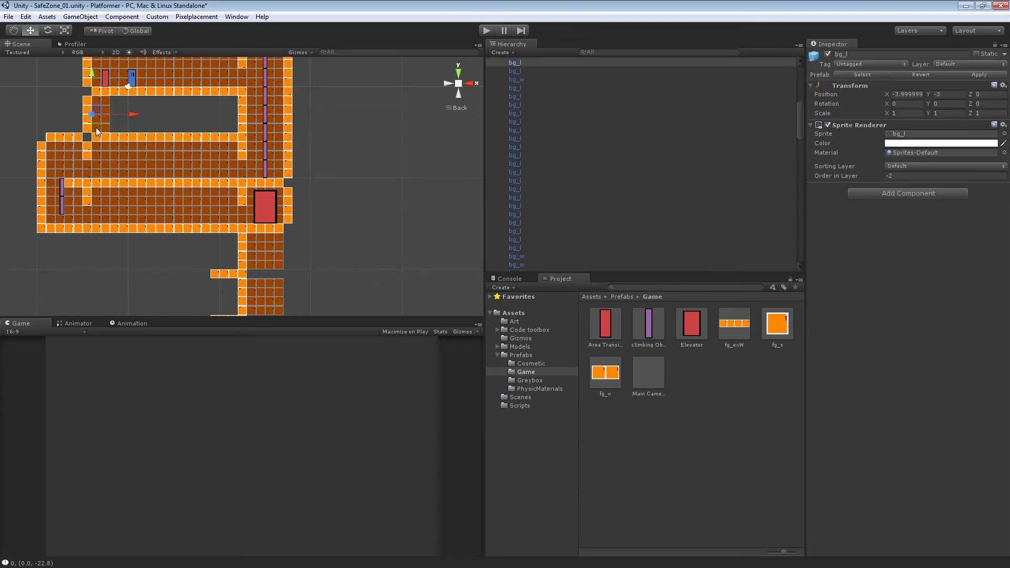
key(Delete)
Step: Remove the second room's left wall and snap the two remaining background pieces against the right wall
click(98, 114)
shift+click(99, 124)
key(v)
drag(107, 98, 240, 102)
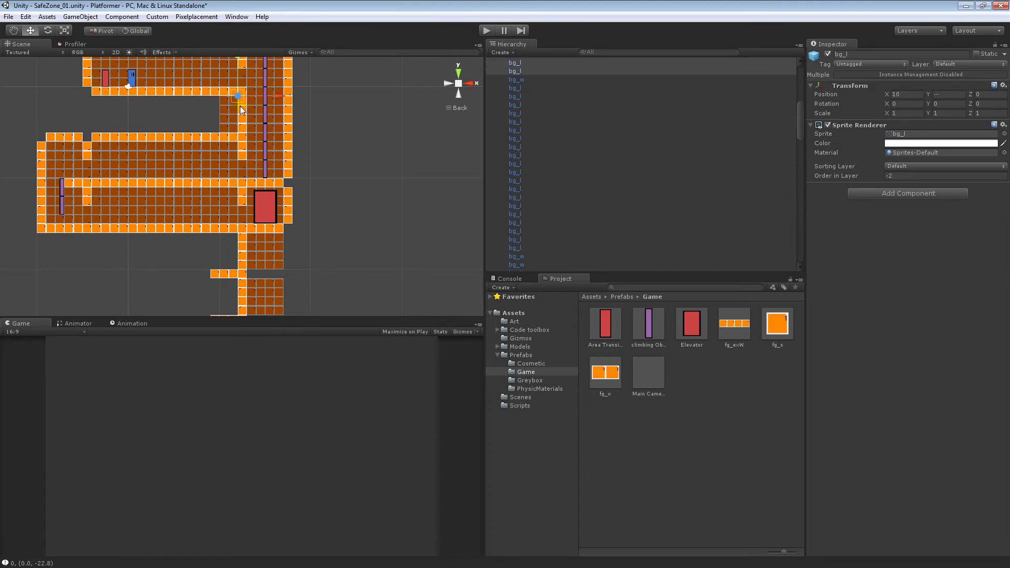
Step: Duplicate the two background pieces twice and snap the copies left of the lower shaft's wall, above each ledge
scroll(191, 142, down, 2)
middle_drag(190, 141, 145, 121)
key(ctrl+d)
drag(177, 93, 194, 213)
key(v)
middle_drag(167, 215, 171, 184)
drag(176, 180, 193, 223)
click(257, 217)
middle_drag(229, 105, 185, 152)
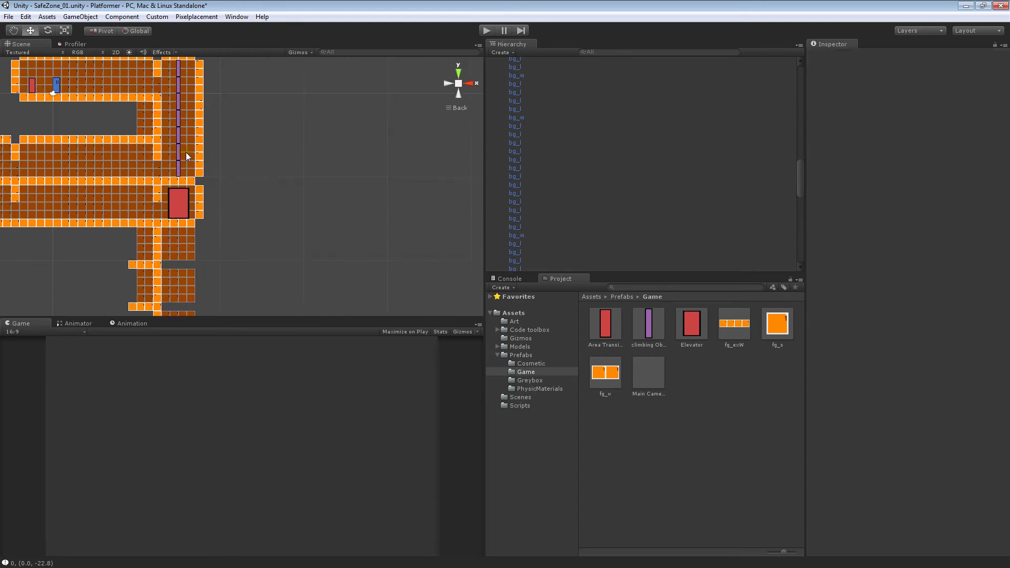
Step: Duplicate the two bg_w strips in the upper shaft and place copies in the lower shaft's two background gaps
click(168, 97)
shift+click(190, 98)
key(ctrl+d)
drag(172, 95, 232, 248)
middle_drag(259, 225, 293, 159)
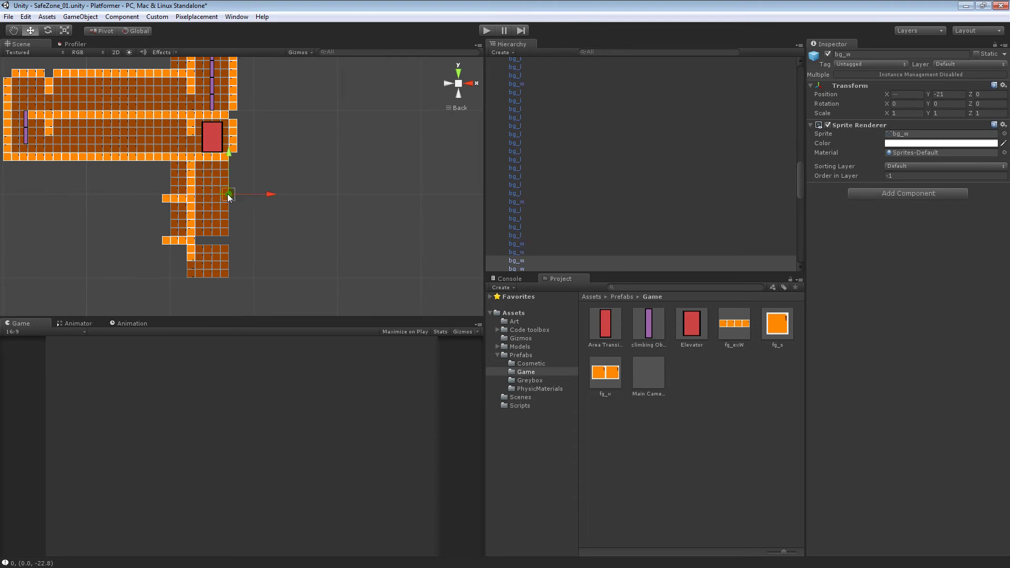
click(239, 234)
middle_drag(240, 234, 230, 178)
scroll(231, 178, up, 1)
scroll(230, 178, up, 1)
scroll(230, 178, down, 3)
scroll(230, 178, up, 2)
scroll(226, 184, down, 3)
middle_drag(246, 226, 273, 204)
scroll(273, 204, up, 3)
Step: Duplicate the lower shaft's bottom four bg_l blocks and snap the copies to their left, beneath the lower ledge
click(260, 203)
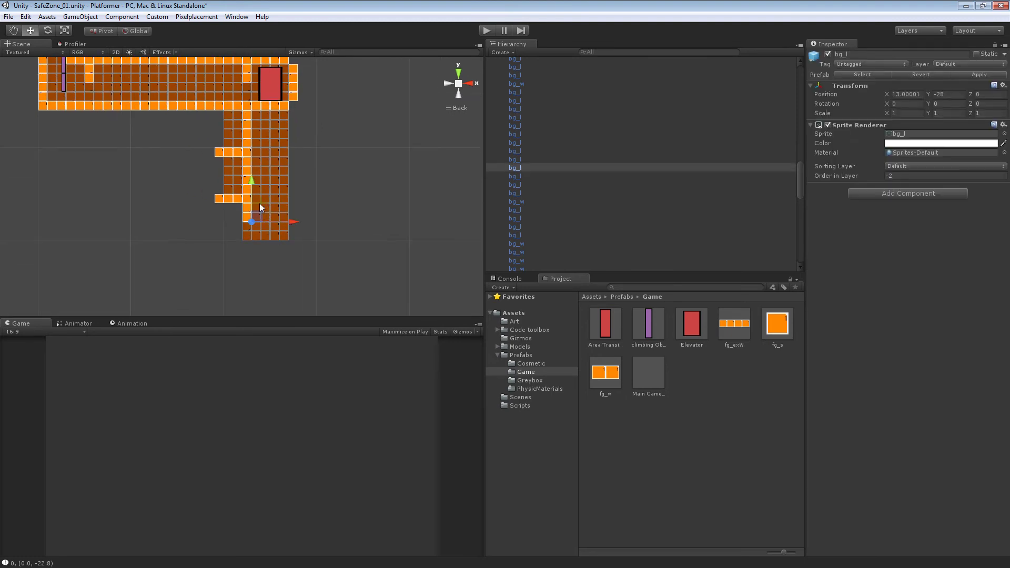
shift+click(277, 211)
shift+click(276, 230)
shift+click(260, 230)
key(ctrl+d)
key(v)
drag(280, 205, 234, 205)
click(175, 196)
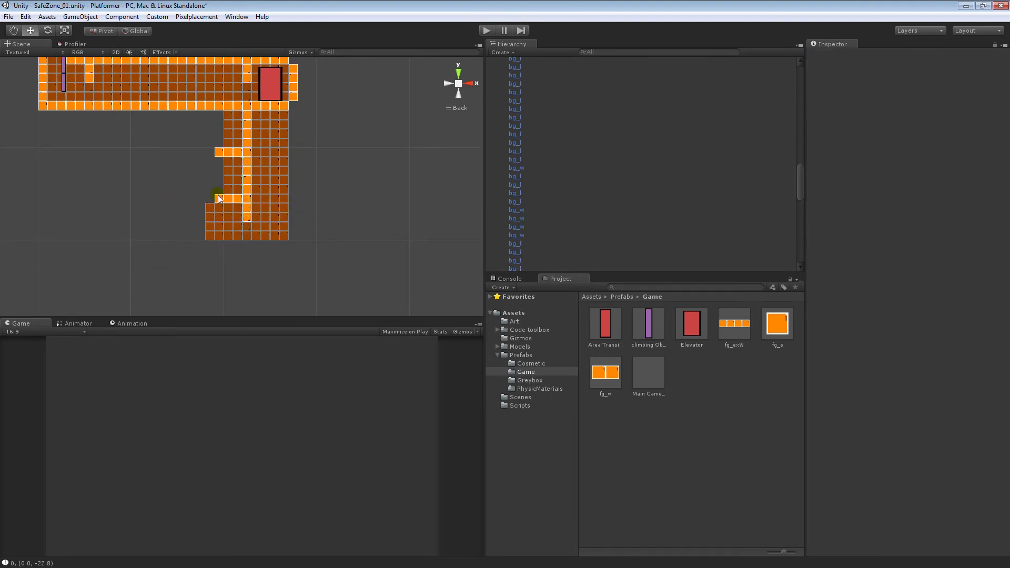
Step: Duplicate the lower ledge and place the copy beneath the new background blocks as a floor
click(227, 199)
key(ctrl+d)
drag(216, 164, 203, 249)
key(v)
click(192, 214)
Step: Shift both ledges left so their right ends meet the outer edge of the lower shaft's wall
click(226, 197)
shift+click(229, 152)
key(v)
drag(214, 214, 204, 209)
click(152, 180)
middle_drag(271, 118, 223, 166)
scroll(223, 165, down, 2)
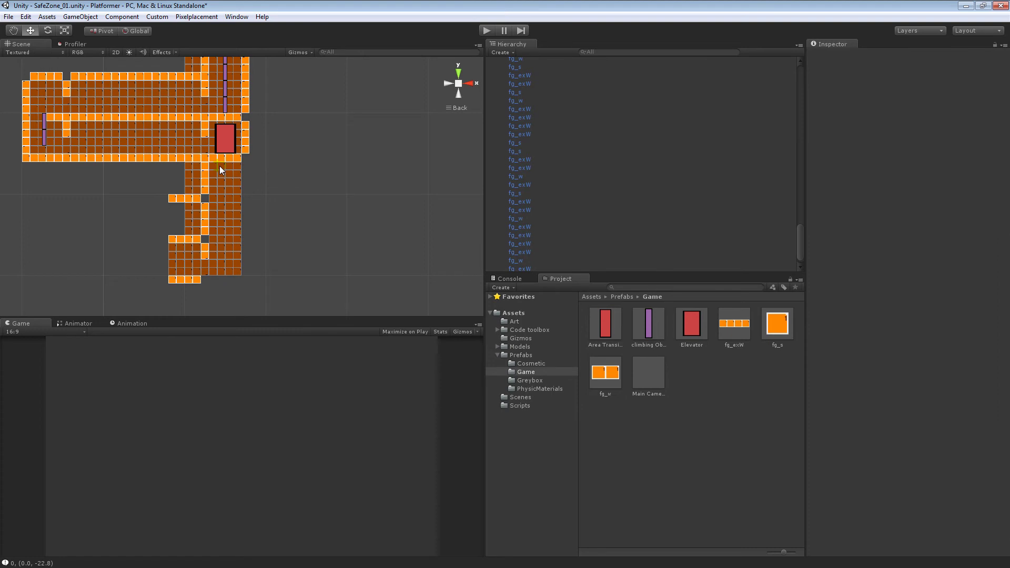
Step: Save the scene and add a single foreground tile at the new floor's right end, beneath the lower shaft's wall
key(ctrl+s)
middle_drag(173, 275, 223, 275)
scroll(222, 275, up, 2)
drag(257, 105, 259, 281)
click(350, 246)
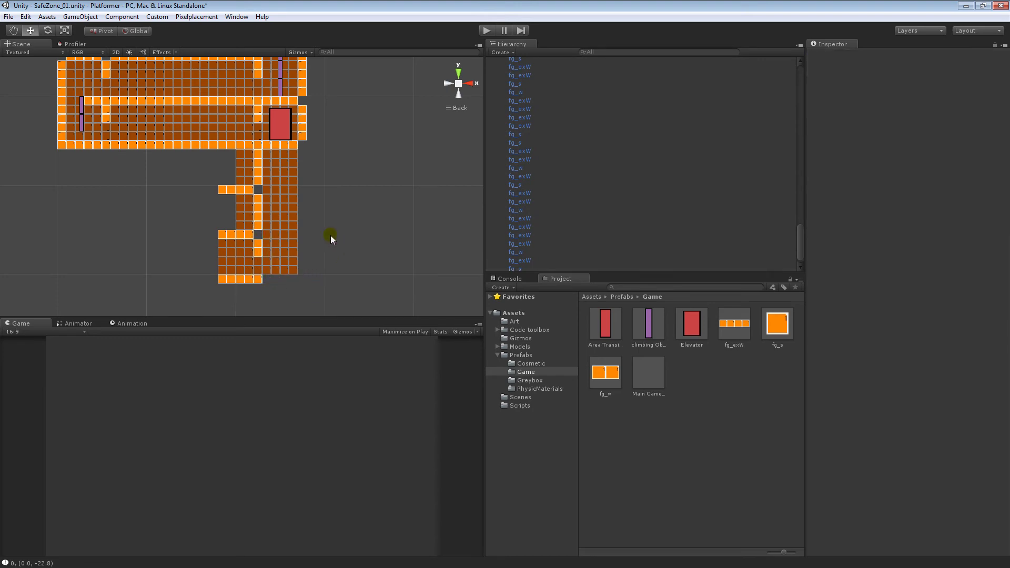
Step: Duplicate the lower ledge and floor pieces repeatedly, snapping the copies leftward to extend the bottom room by four pieces
middle_drag(257, 229, 277, 283)
scroll(277, 225, down, 3)
scroll(276, 209, down, 5)
scroll(277, 213, up, 2)
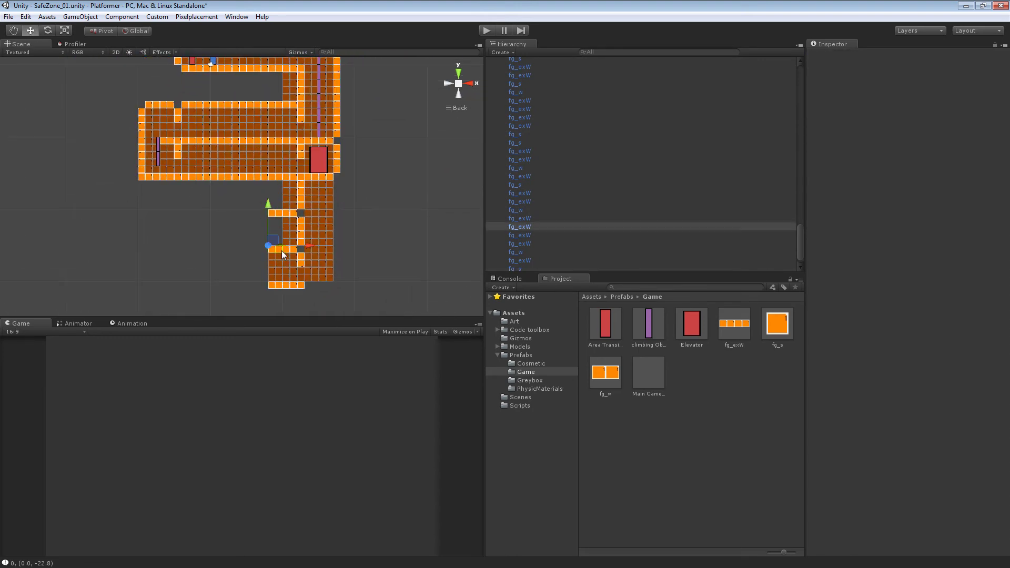
click(275, 285)
key(ctrl+d)
drag(304, 246, 256, 245)
key(v)
drag(255, 246, 185, 281)
key(ctrl+d)
key(v)
drag(172, 246, 182, 246)
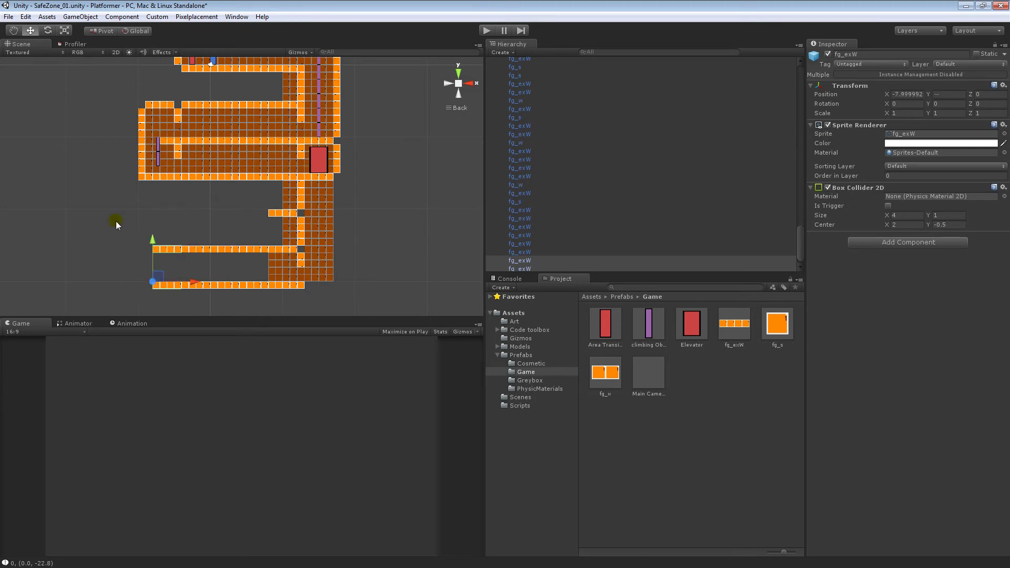
Step: Duplicate the stacked rooms' lower left wall piece and place the copy down beside the bottom room's open left end
click(117, 224)
click(141, 178)
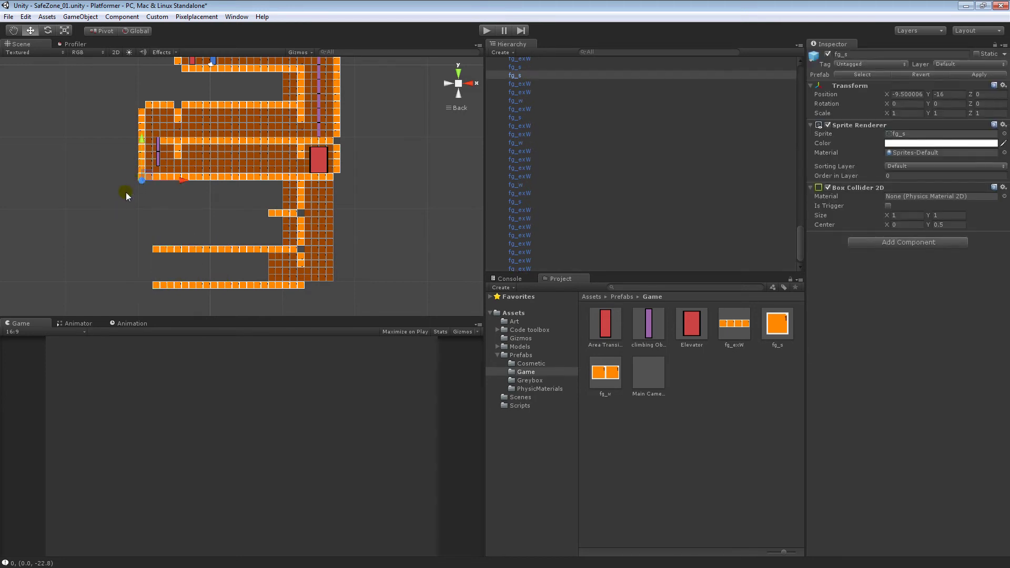
click(126, 196)
click(141, 160)
drag(141, 159, 141, 270)
Step: Duplicate the bg_l blocks and snap the copies leftward to fill the space between the bottom room's ceiling and floor
key(q)
middle_drag(215, 276, 256, 241)
drag(220, 248, 134, 250)
drag(318, 225, 250, 247)
key(ctrl+d)
key(ctrl+d)
key(ctrl+d)
drag(243, 216, 216, 220)
key(ctrl+d)
key(v)
middle_drag(179, 237, 215, 236)
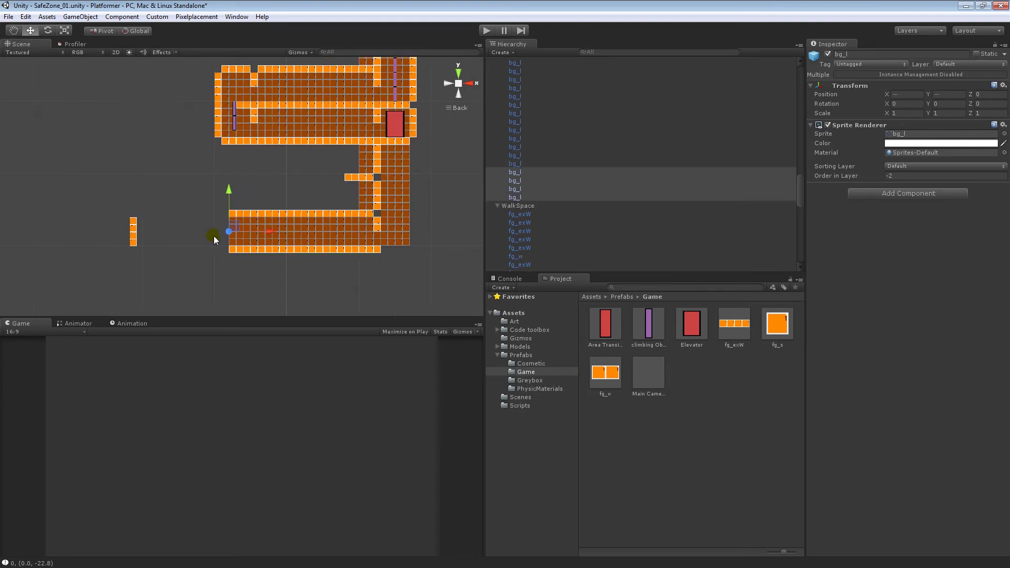
Step: Extend the background blocks further left with more copies and snap the loose wall piece against their end
key(ctrl+d)
key(v)
drag(274, 243, 152, 218)
key(ctrl+d)
click(151, 209)
click(134, 224)
key(v)
click(153, 210)
Step: Duplicate the bottom room's leftmost ceiling and floor pieces and snap the copies out to the left wall
click(236, 213)
shift+click(238, 249)
key(ctrl+d)
key(v)
drag(267, 211, 199, 213)
click(273, 183)
middle_drag(367, 176, 311, 179)
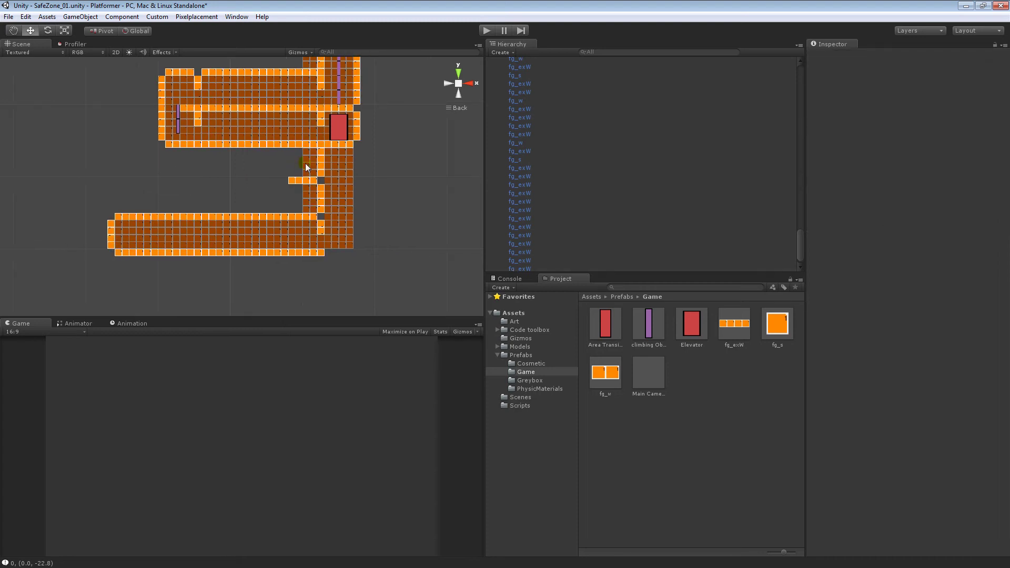
Step: Duplicate the fg_exW floor piece beneath the Elevator and snap the copy under the lower shaft's bottom end
click(342, 142)
drag(323, 100, 320, 140)
key(ctrl+z)
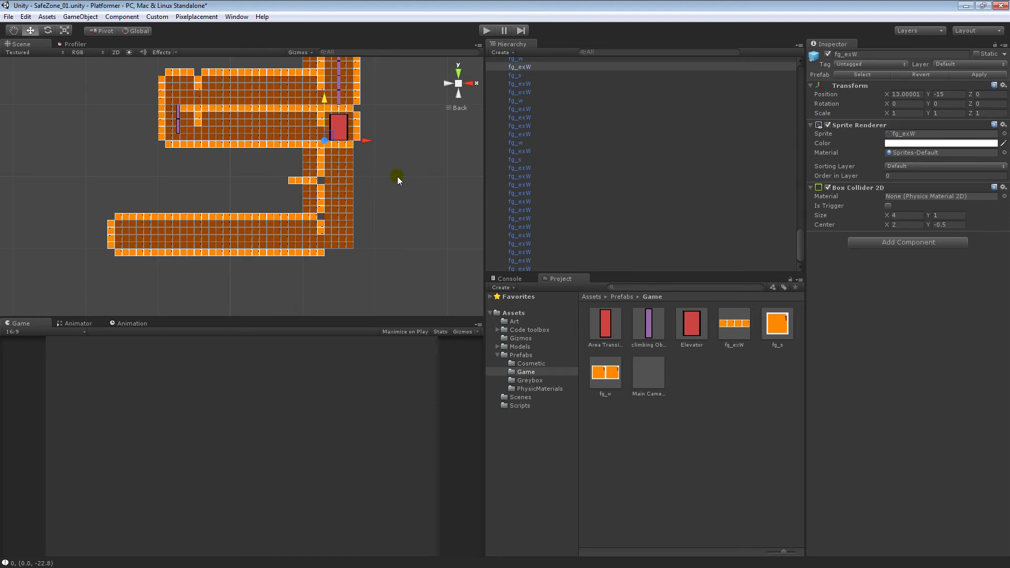
key(ctrl+d)
drag(323, 103, 323, 220)
drag(325, 258, 326, 250)
click(370, 208)
Step: Duplicate the wall piece beside the Elevator and place the copy at the bottom room's right end
click(356, 136)
key(ctrl+d)
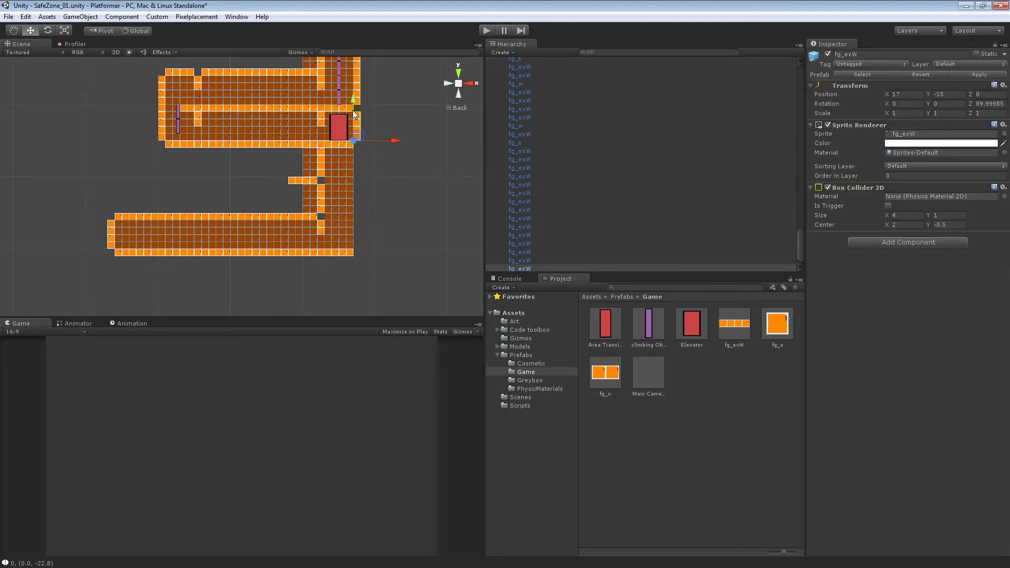
drag(352, 140, 351, 244)
click(363, 203)
Step: Replace the shaft's background strip at the bottom room's ceiling height with a copy of the floor piece, and save the scene
middle_drag(361, 202, 330, 213)
scroll(329, 213, up, 4)
click(307, 233)
key(Delete)
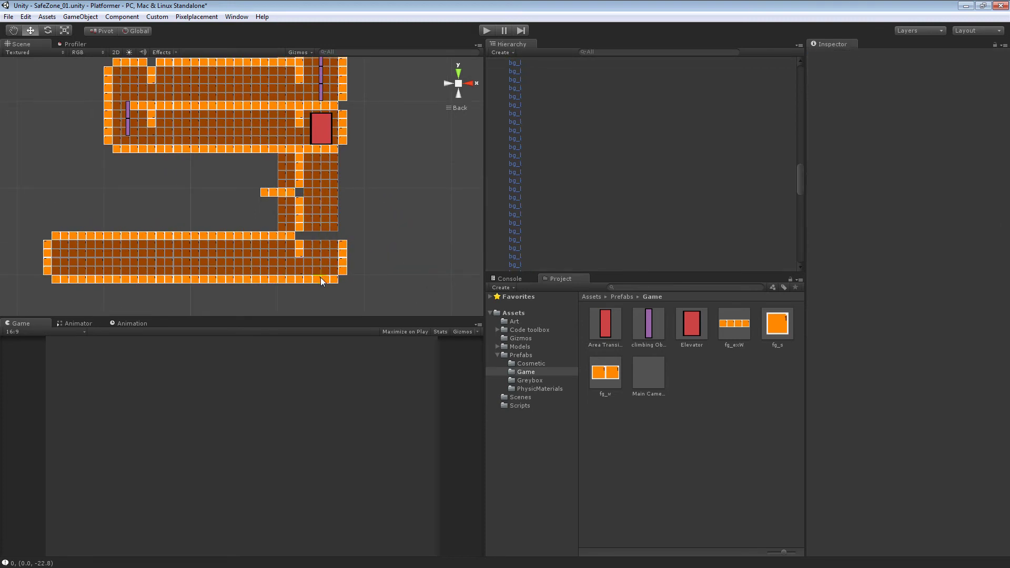
click(320, 278)
key(ctrl+d)
drag(304, 232, 305, 179)
key(v)
drag(339, 229, 339, 236)
click(359, 170)
middle_drag(359, 169, 332, 187)
scroll(190, 200, down, 4)
middle_drag(198, 204, 228, 223)
key(ctrl+s)
scroll(229, 221, down, 4)
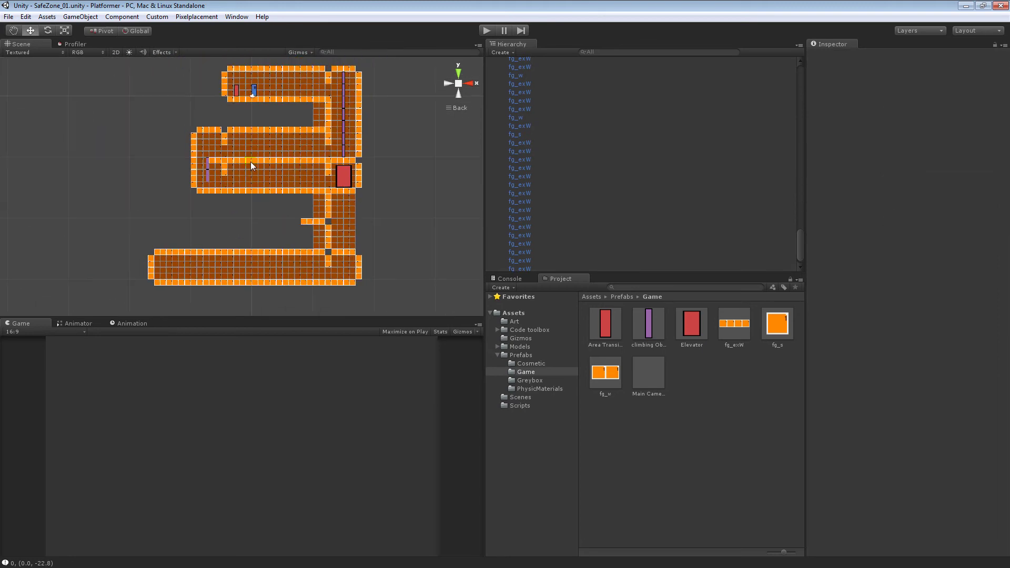
Step: Duplicate the Area Transition beside the player and lower the copy onto the bottom room's floor at Y -30
click(237, 95)
drag(234, 61, 214, 134)
ctrl+drag(224, 236, 224, 242)
middle_drag(193, 267, 284, 199)
scroll(284, 198, up, 6)
ctrl+drag(407, 221, 282, 215)
scroll(282, 215, up, 3)
middle_drag(282, 215, 228, 228)
mouse_move(194, 244)
mouse_down()
mouse_move(207, 243)
mouse_move(196, 244)
mouse_up()
middle_drag(258, 215, 187, 172)
scroll(307, 211, up, 6)
scroll(187, 172, up, 3)
Step: Move the copied Area Transition along the bottom room's floor to about X -0.47
drag(165, 227, 340, 241)
scroll(220, 190, down, 9)
middle_drag(376, 169, 247, 176)
scroll(169, 218, down, 5)
scroll(249, 219, up, 4)
scroll(249, 218, down, 1)
scroll(232, 187, up, 4)
drag(255, 234, 384, 236)
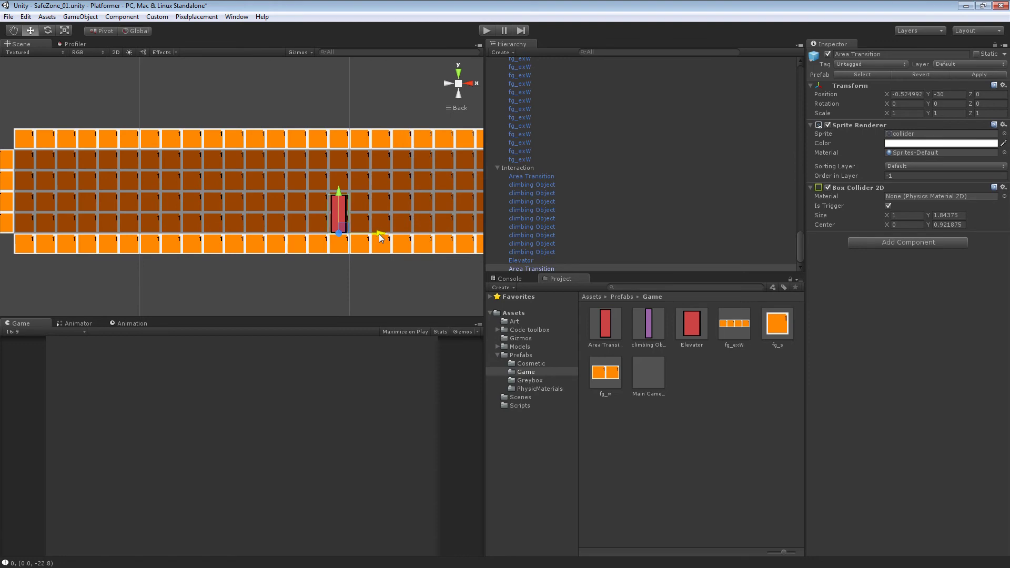
middle_drag(407, 167, 245, 167)
scroll(216, 198, up, 4)
middle_drag(190, 220, 227, 210)
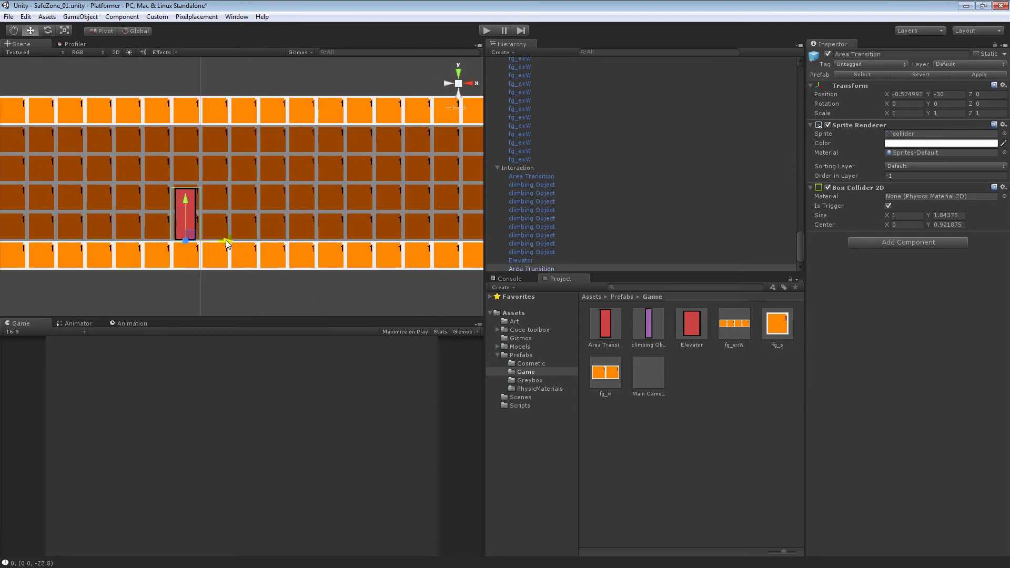
drag(226, 240, 228, 240)
scroll(255, 214, down, 5)
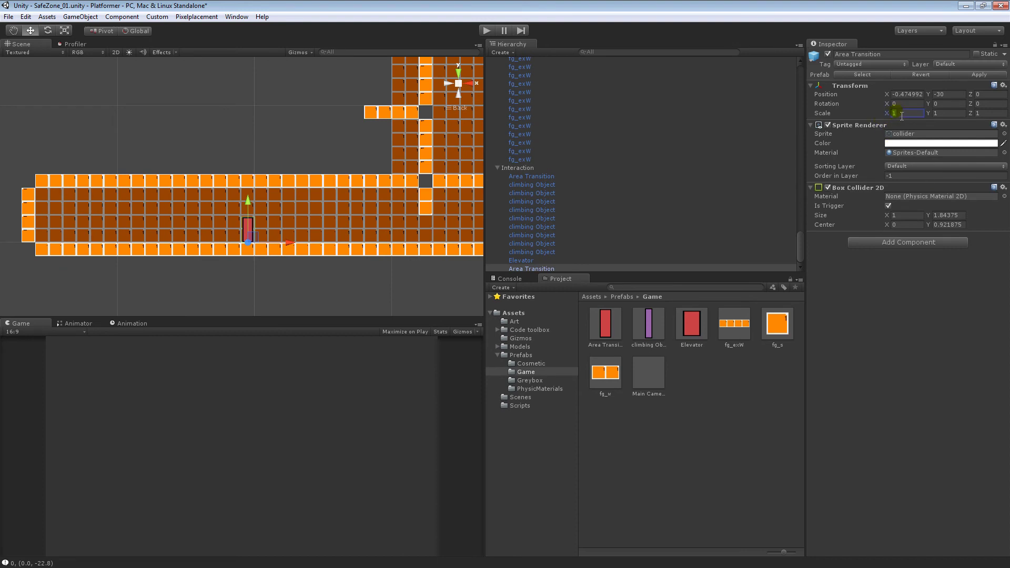
Step: Set the copied Area Transition's scale to 4 in X and 1.5 in Y
text(2.5)
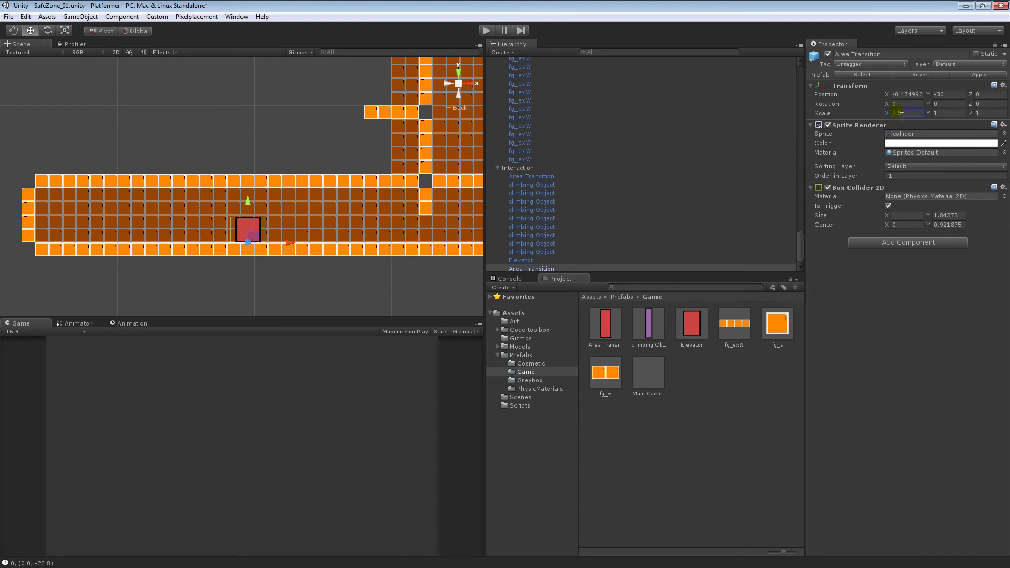
key(BackSpace)
key(BackSpace)
key(BackSpace)
text(3)
key(Tab)
text(2)
key(BackSpace)
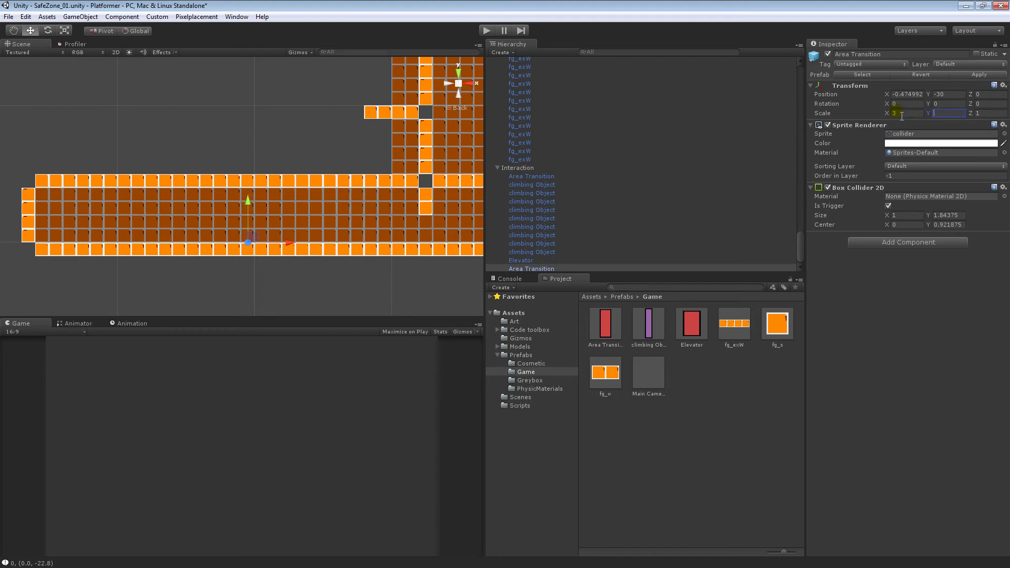
text(1.5)
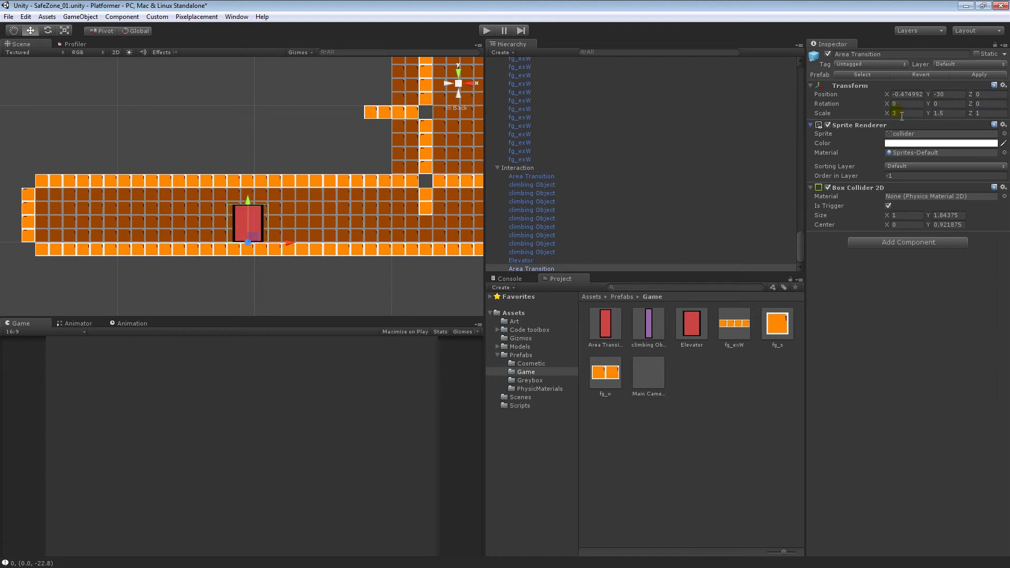
key(BackSpace)
text(4)
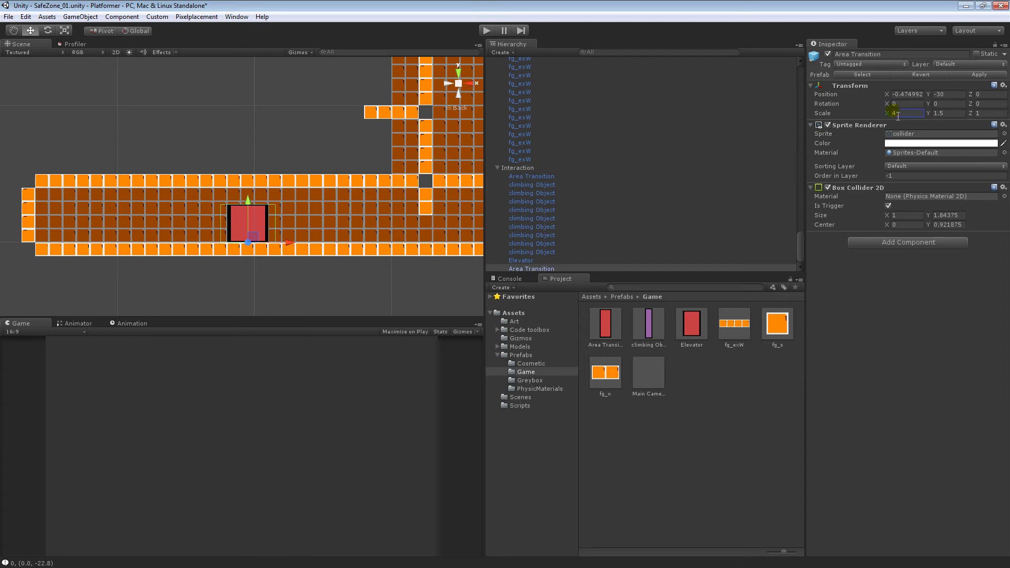
click(301, 154)
Step: Save the scene with the resized Area Transition in the bottom room
scroll(232, 140, down, 6)
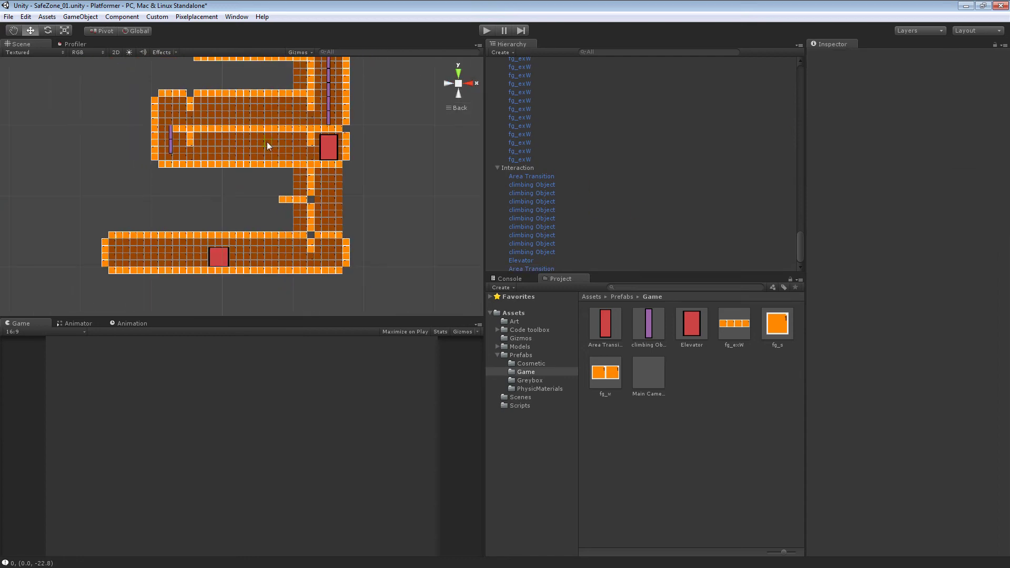
middle_drag(265, 174, 262, 181)
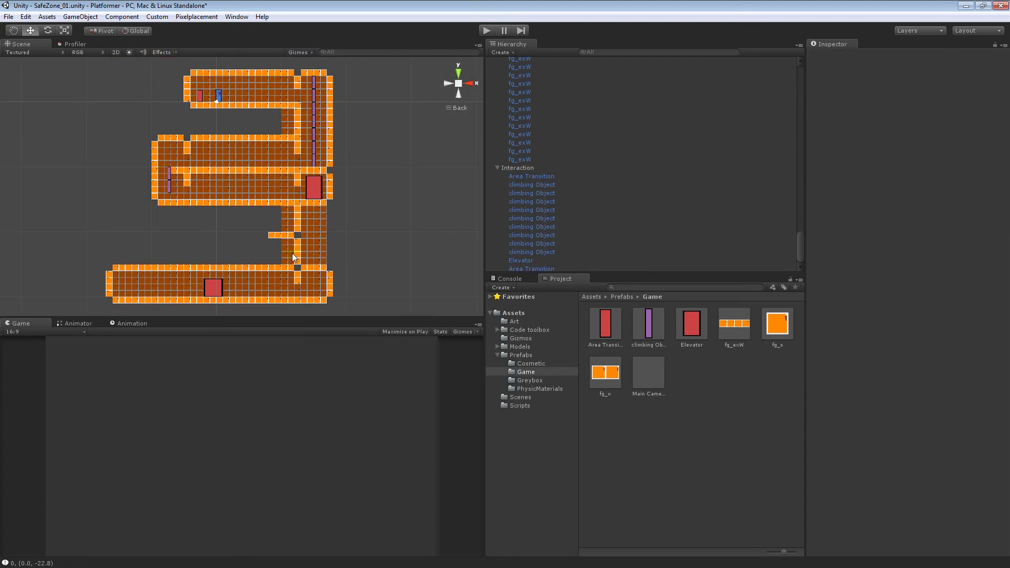
key(ctrl+s)
middle_drag(255, 245, 263, 246)
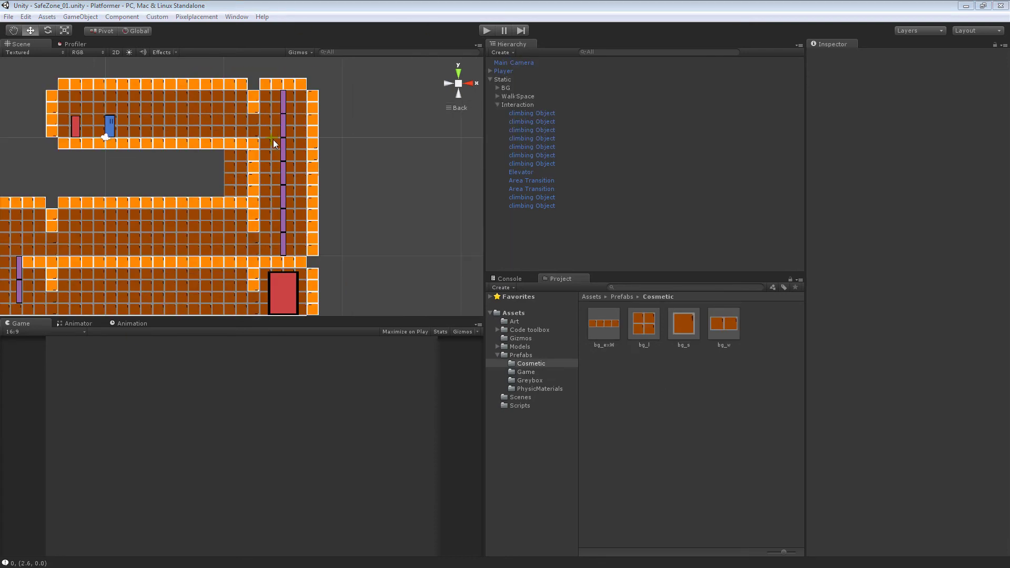
Step: Delete the background strip crossing the upper shaft at the top room's floor and add a bg_exW prefab under BG
click(273, 140)
key(Delete)
drag(607, 329, 548, 73)
scroll(591, 185, down, 5)
scroll(592, 184, down, 10)
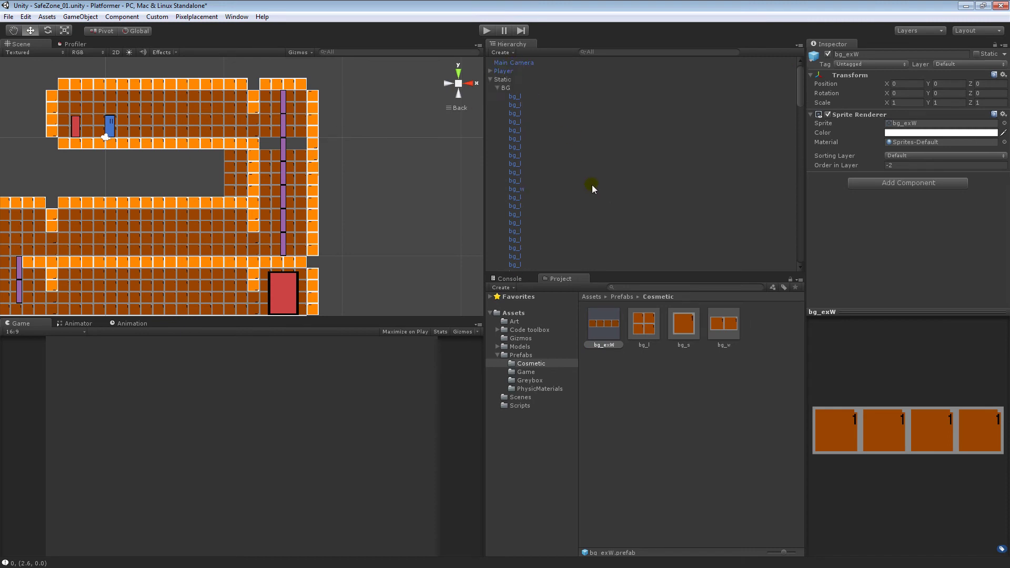
click(556, 202)
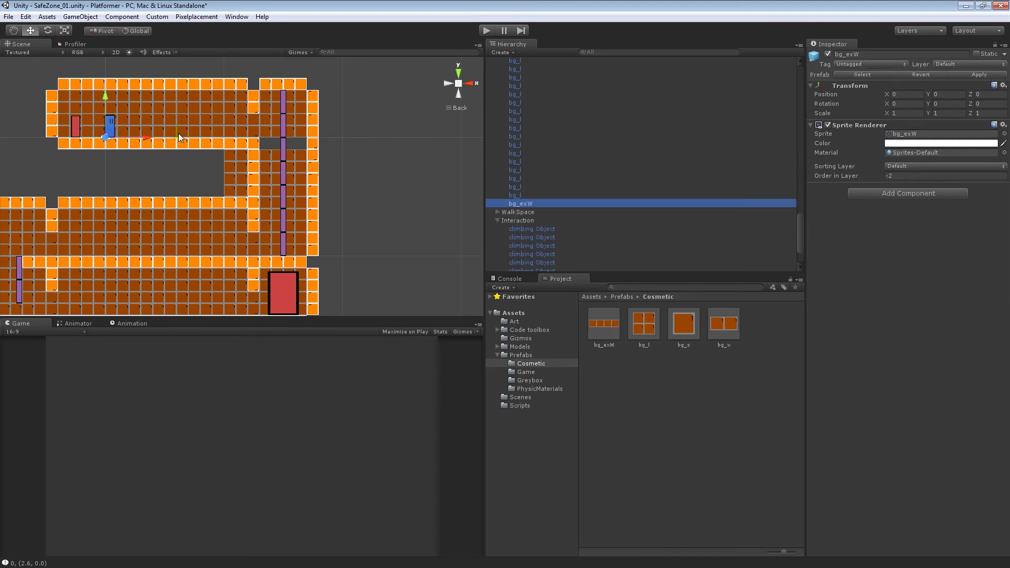
Step: Move the new bg_exW strip into the gap in the upper shaft's background, level with the top room's floor
drag(147, 139, 263, 146)
middle_drag(357, 165, 377, 144)
click(290, 179)
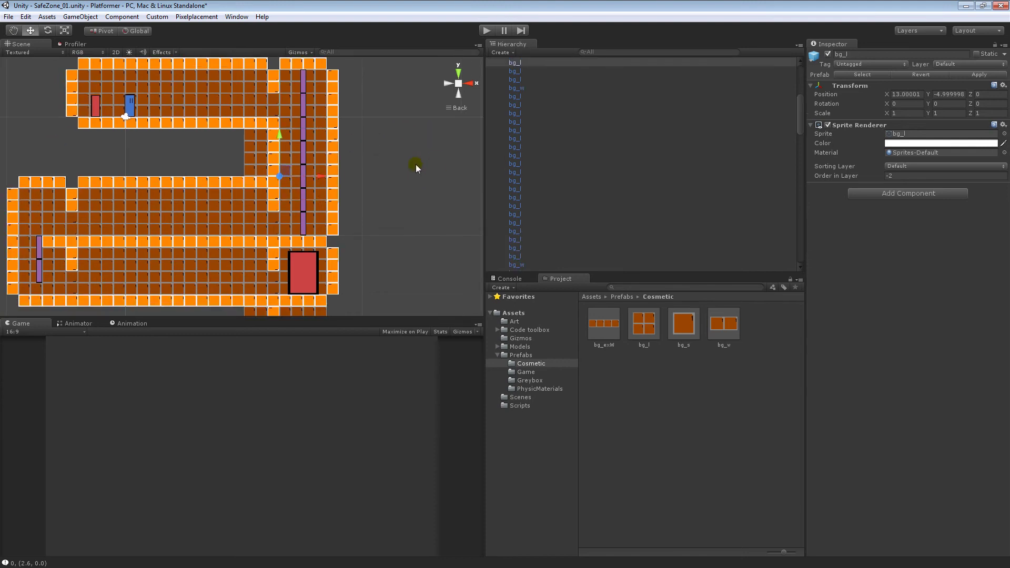
click(295, 185)
click(380, 164)
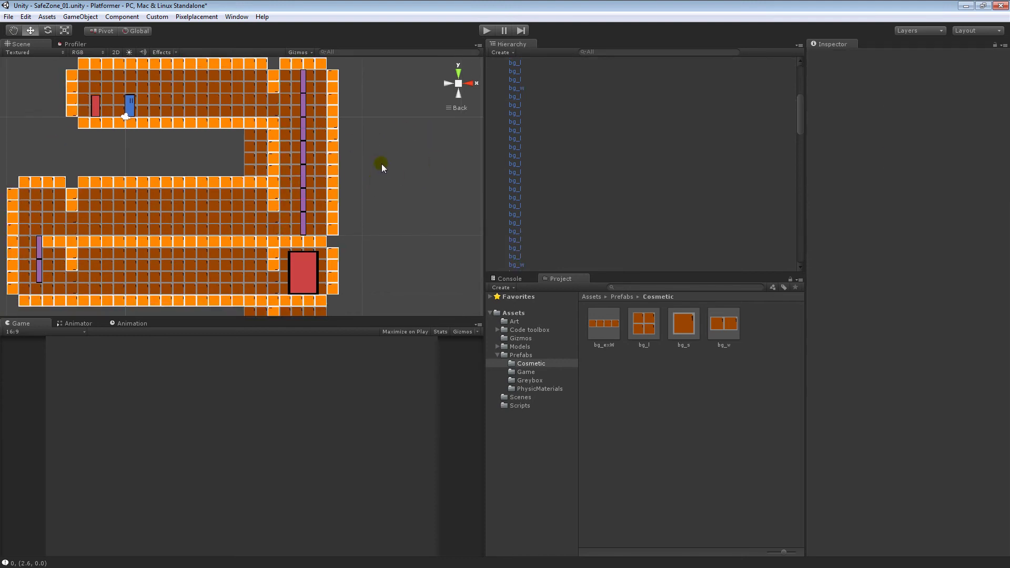
Step: Inspect the whole SafeZone_01 layout from the top room down to the bottom room for misplaced or missing pieces
middle_drag(263, 191, 343, 164)
click(104, 220)
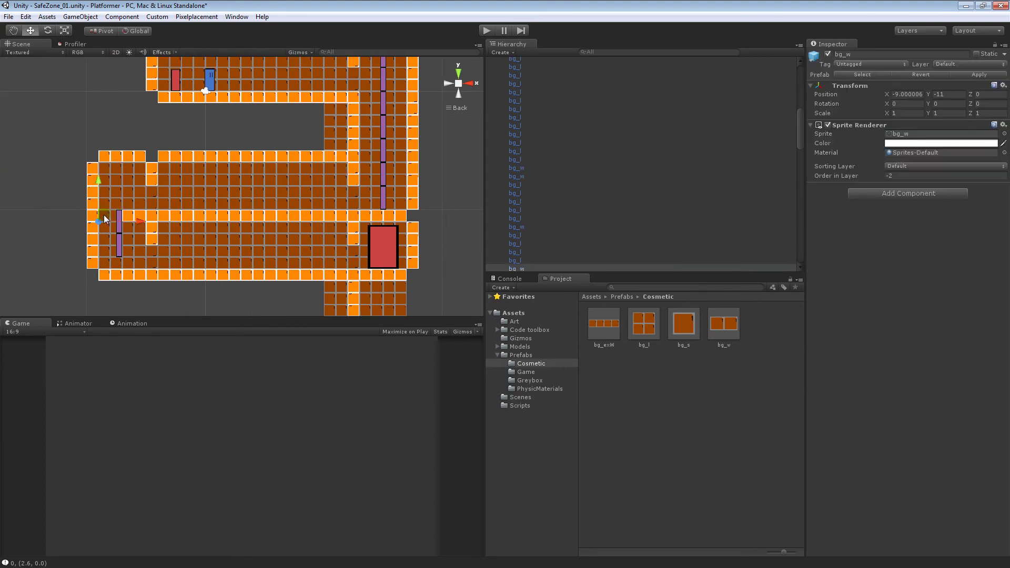
click(156, 299)
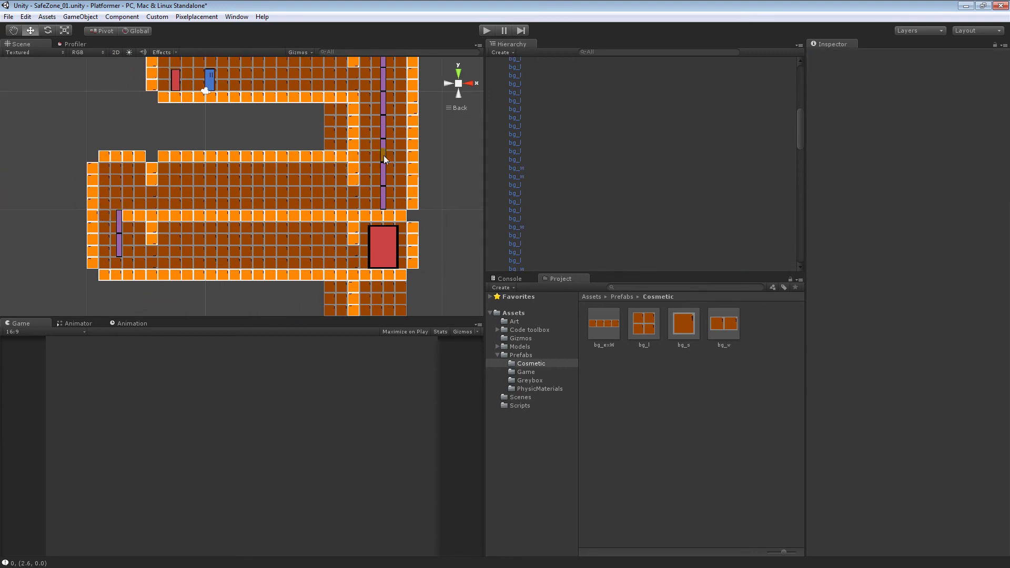
middle_drag(375, 158, 361, 157)
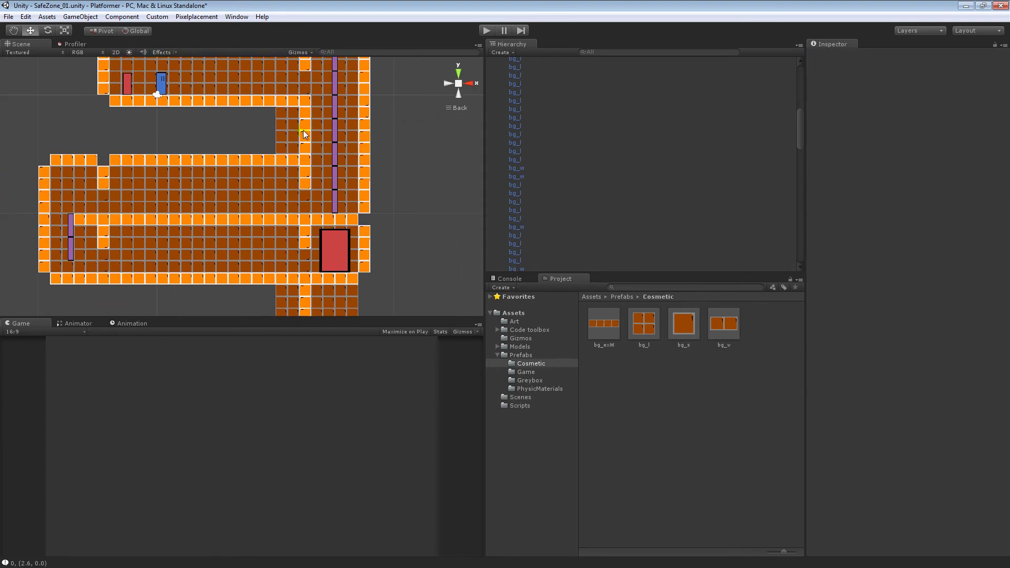
scroll(305, 134, down, 2)
scroll(265, 208, down, 3)
middle_drag(358, 212, 322, 156)
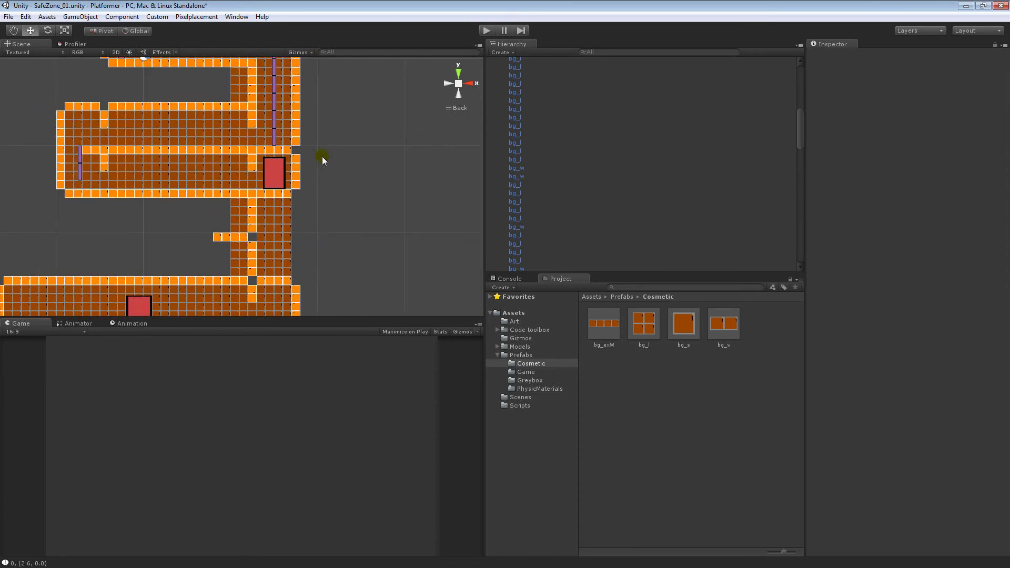
middle_drag(294, 217, 315, 200)
middle_drag(192, 186, 235, 186)
scroll(235, 186, down, 9)
middle_drag(295, 141, 283, 177)
middle_drag(282, 176, 298, 160)
Step: Save the SafeZone_01 scene and collapse the object groups under Static
key(ctrl+s)
scroll(600, 178, up, 8)
click(498, 88)
click(497, 105)
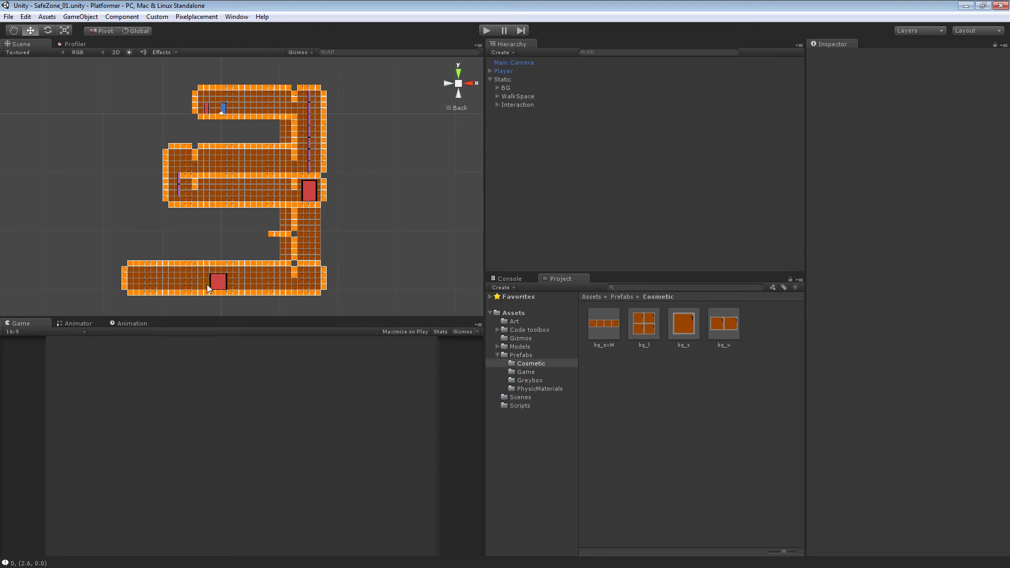
Step: Open the SafeZone_02 scene from the Scenes folder and expand its Static group
click(519, 406)
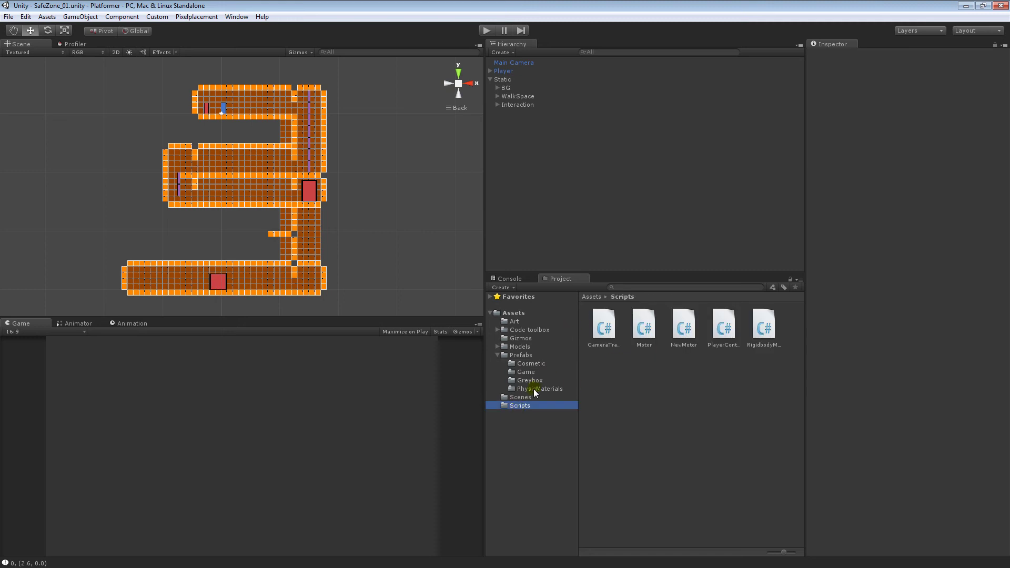
click(521, 398)
click(651, 332)
click(664, 340)
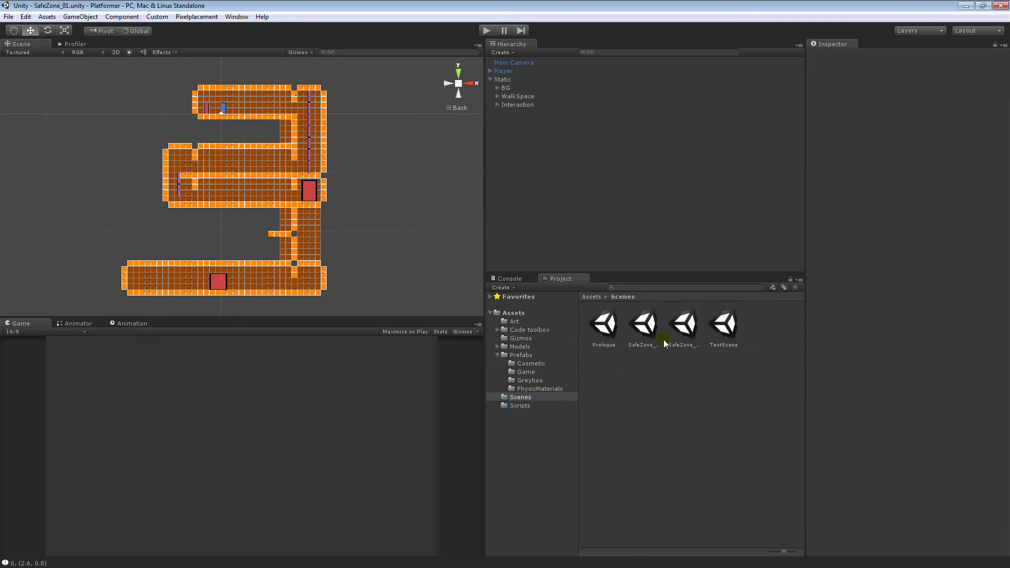
double_click(684, 326)
scroll(301, 182, up, 4)
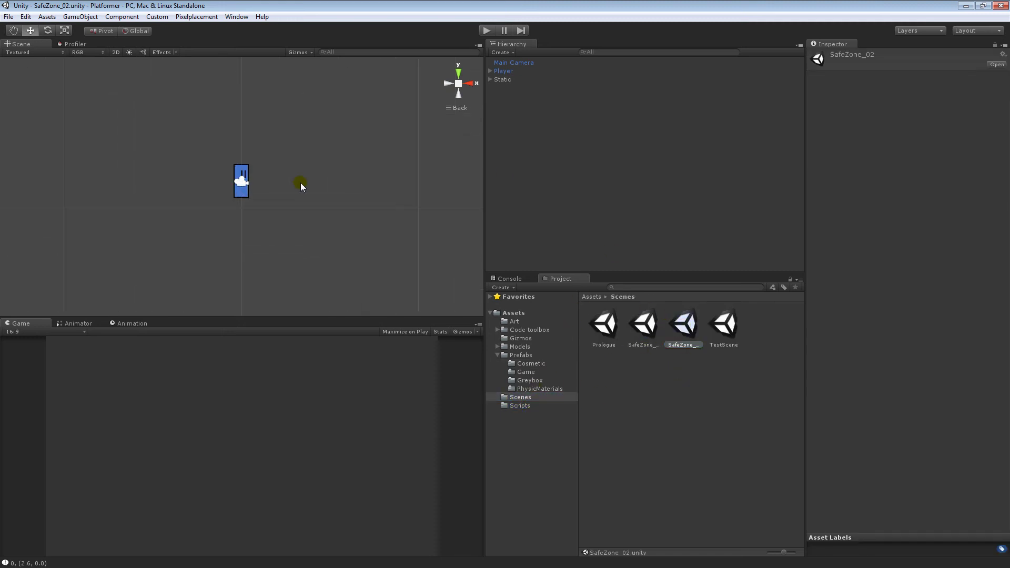
click(490, 80)
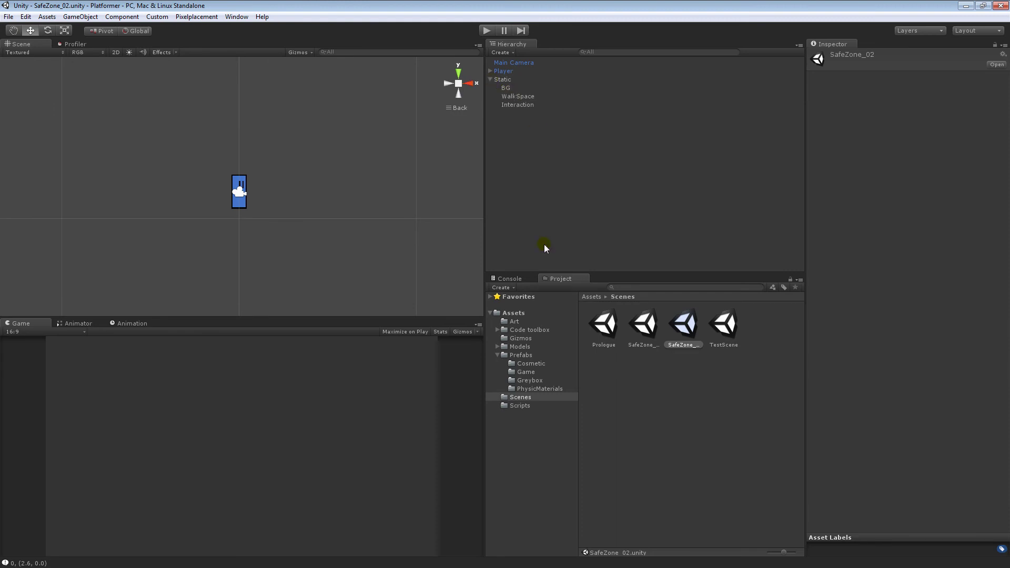
Step: Add an fg_exW prefab under WalkSpace as the first floor strip and set its X position to -4
click(526, 372)
drag(735, 325, 528, 97)
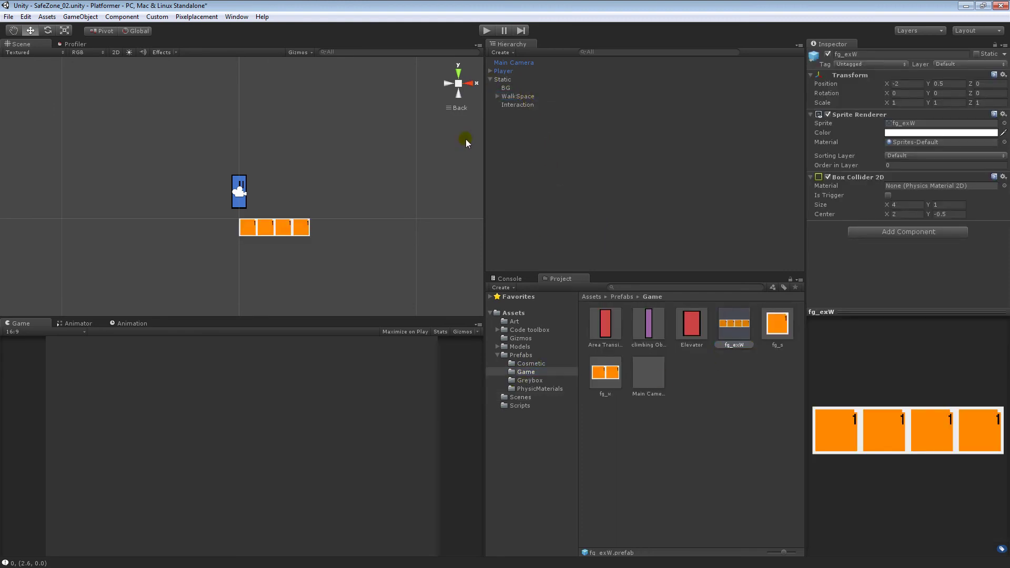
middle_drag(275, 223, 316, 208)
key(v)
drag(349, 204, 250, 216)
drag(910, 94, 877, 95)
text(-4)
click(568, 115)
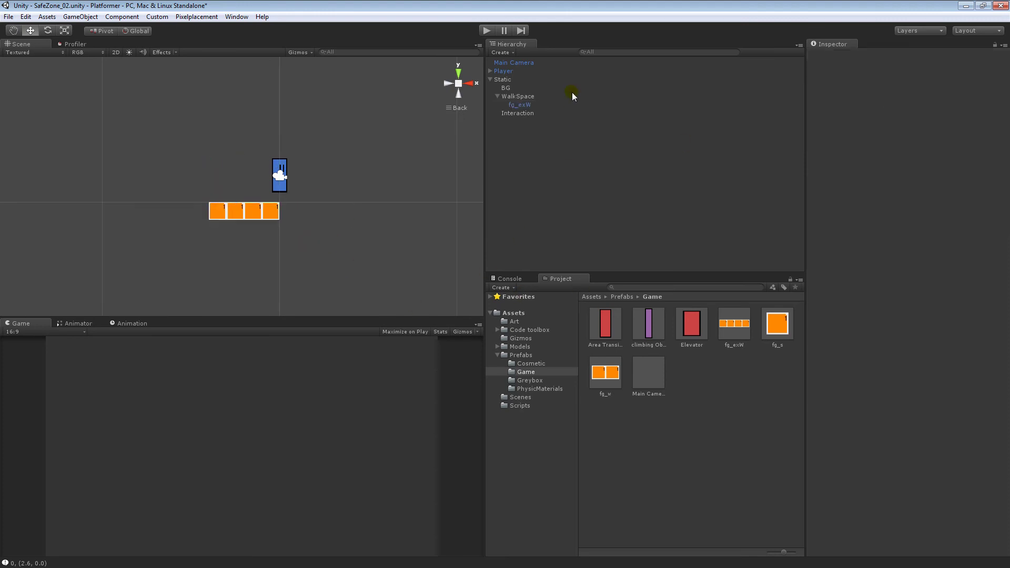
Step: Add an Area Transition prefab under Interaction and move it onto the floor strip
drag(616, 330, 522, 123)
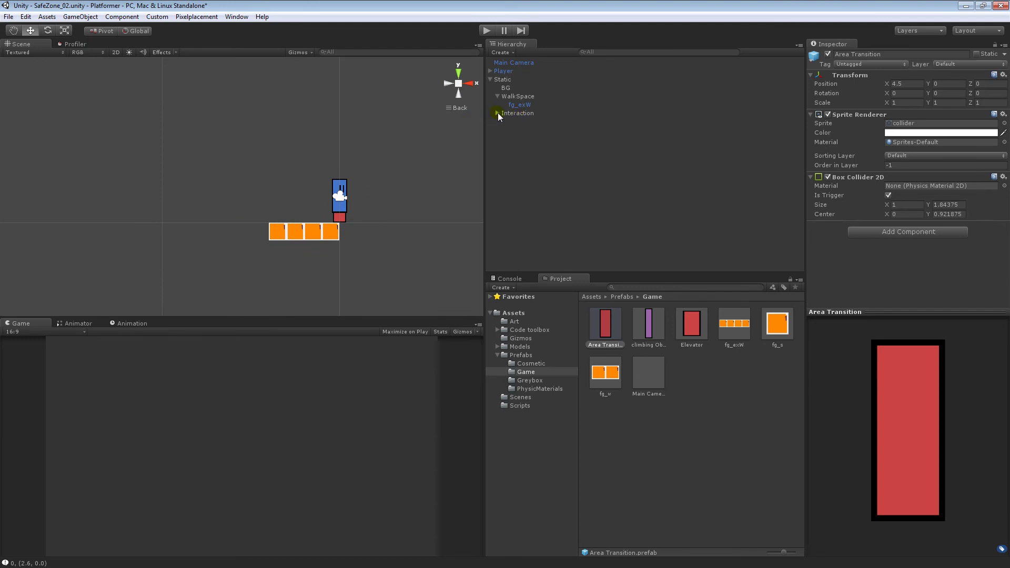
drag(378, 222, 339, 231)
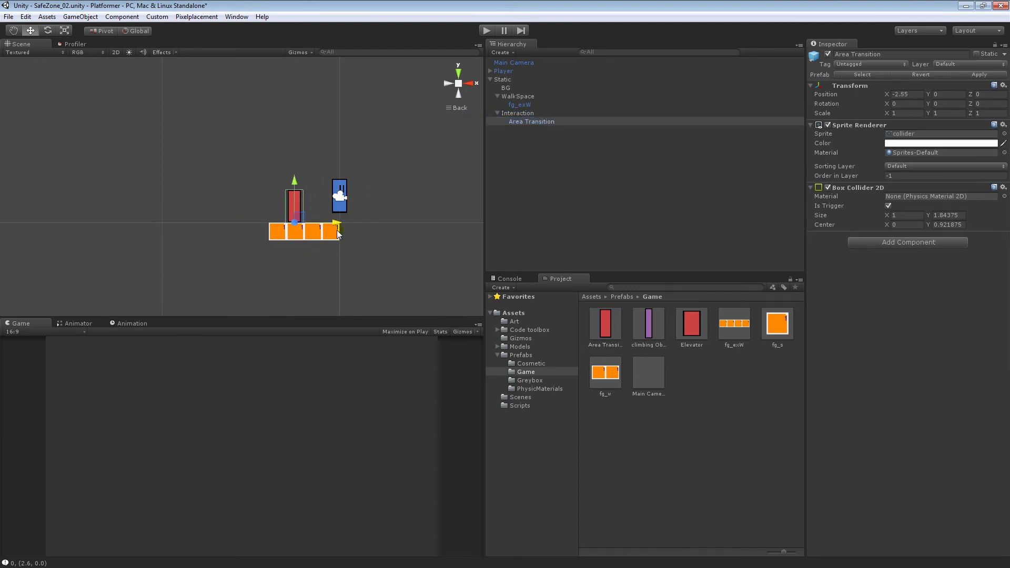
click(432, 194)
Step: Add a bg_l prefab under BG and snap it onto the left end of the floor strip at X -4
click(527, 362)
drag(648, 327, 516, 88)
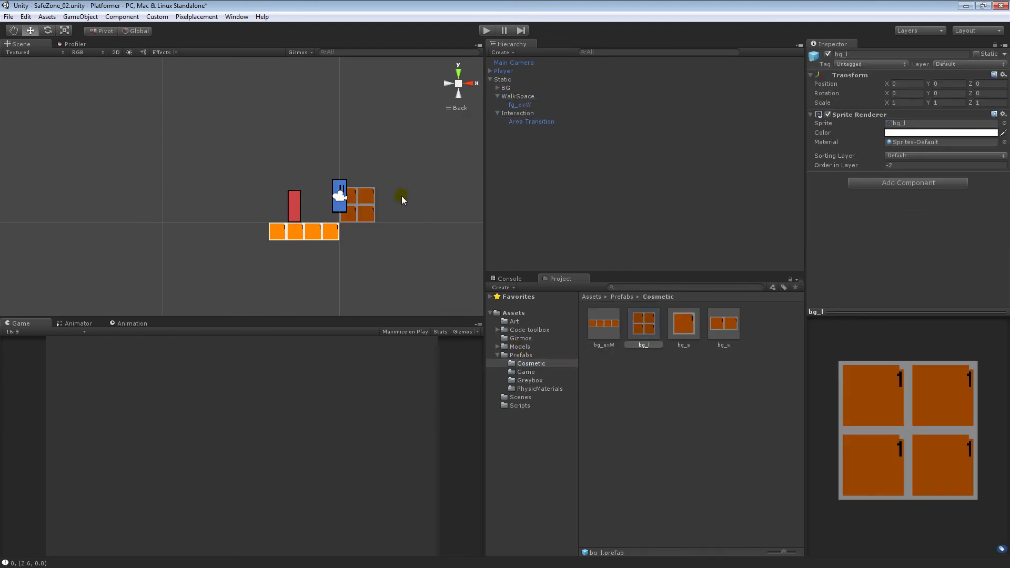
middle_drag(403, 197, 374, 196)
click(341, 197)
drag(332, 225, 241, 223)
key(v)
click(177, 255)
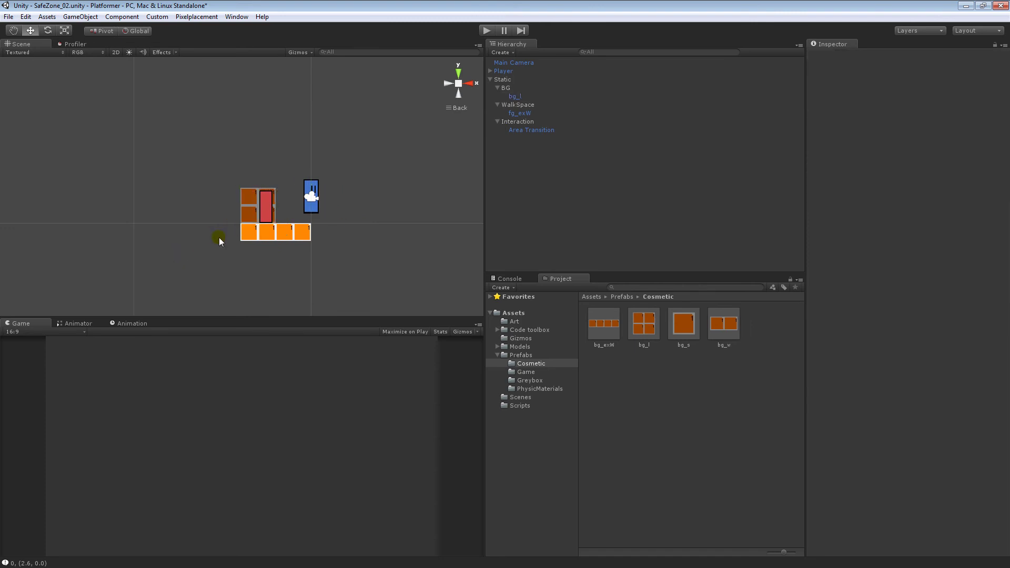
Step: Shift the Area Transition to X -2.5 so it lines up with the background's second column
click(531, 129)
middle_drag(307, 216, 301, 233)
scroll(301, 233, up, 7)
drag(307, 262, 308, 262)
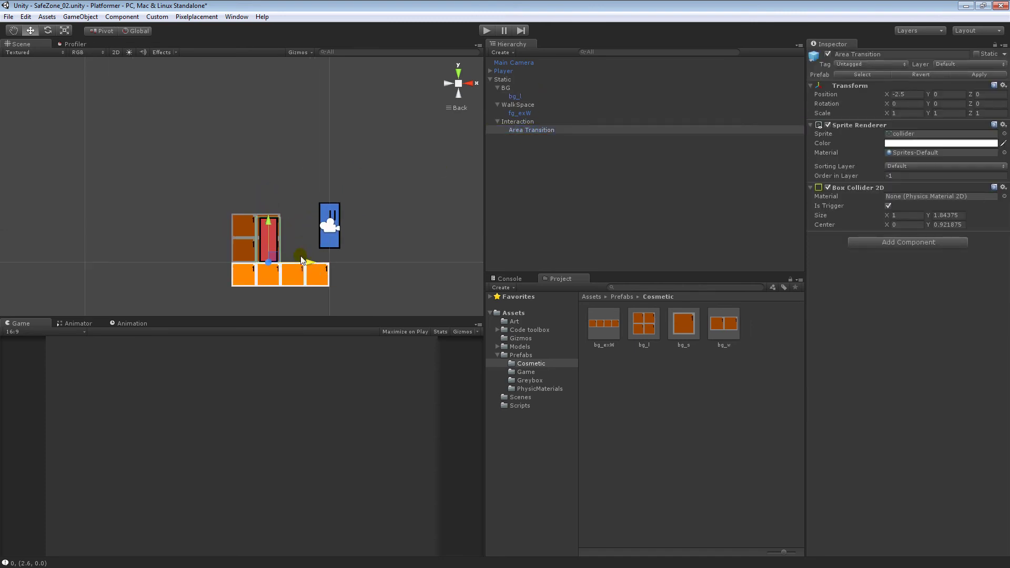
click(265, 202)
Step: Duplicate the bg_l piece and snap the copy directly on top of the original
middle_drag(264, 202, 208, 211)
scroll(207, 209, down, 4)
click(200, 230)
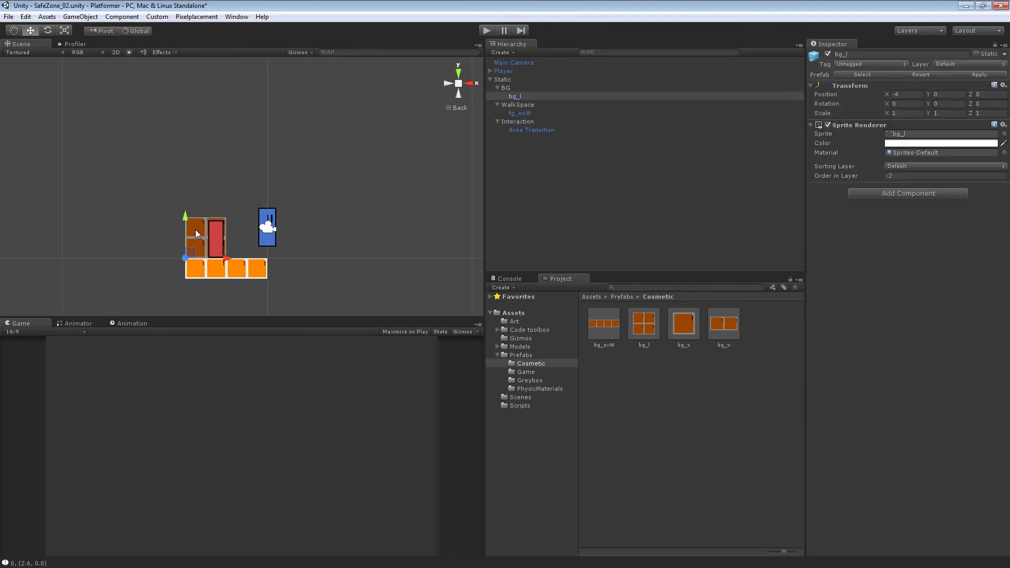
key(ctrl+d)
drag(185, 217, 212, 139)
key(v)
drag(185, 180, 186, 217)
click(173, 217)
Step: Duplicate the fg_exW floor strip, rotate the copy -90 degrees and snap it upright as the wall left of the background
middle_drag(202, 218, 228, 212)
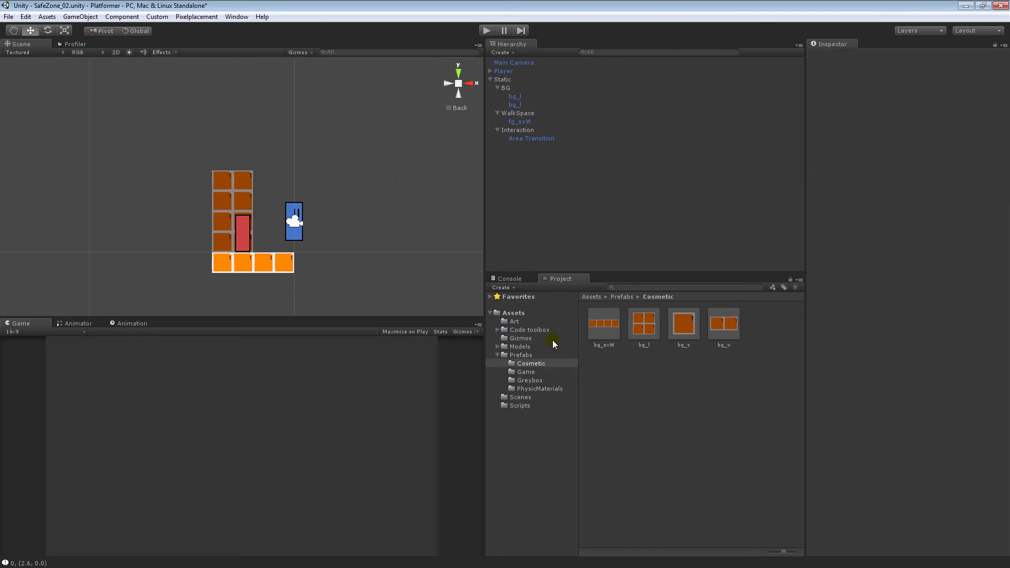
click(526, 372)
click(269, 268)
key(ctrl+d)
key(e)
drag(226, 216, 310, 331)
key(w)
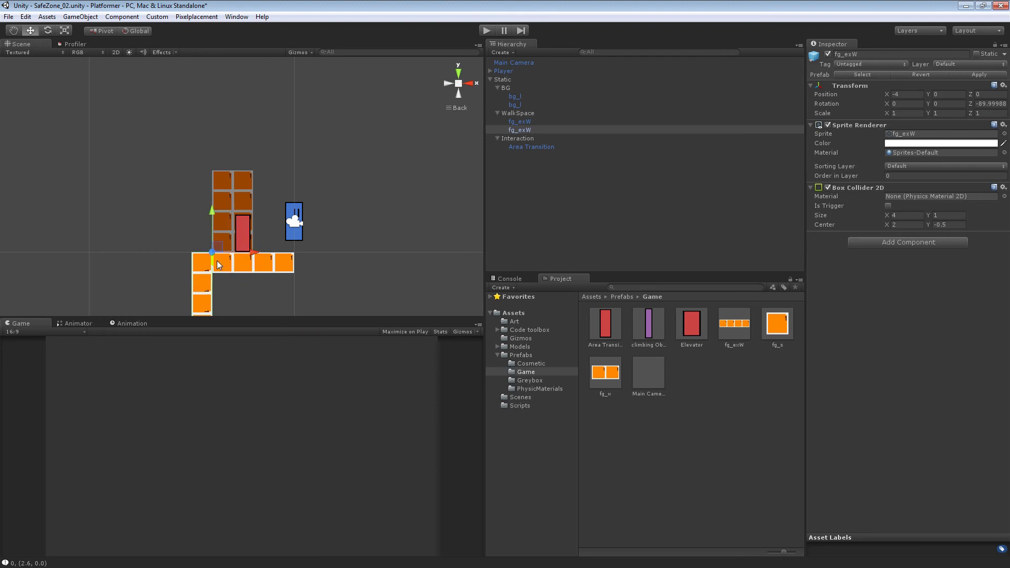
middle_drag(230, 295, 242, 249)
scroll(242, 250, down, 1)
key(v)
drag(225, 280, 225, 202)
click(238, 108)
Step: Duplicate the two stacked bg_l pieces twice, placing the copies side by side at X -2 and X 0
middle_drag(238, 107, 183, 165)
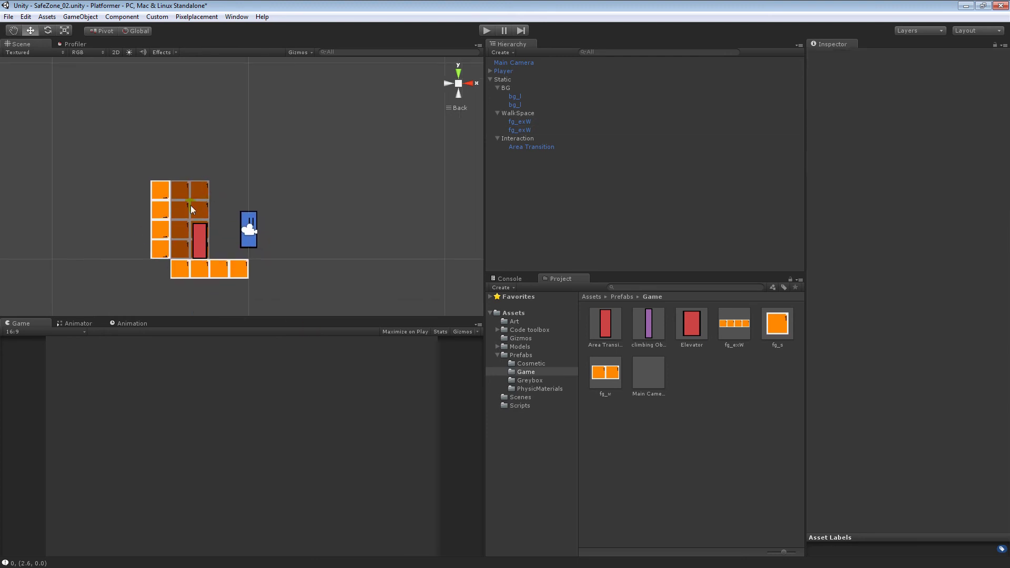
click(189, 199)
shift+click(188, 249)
key(ctrl+d)
drag(188, 248, 280, 187)
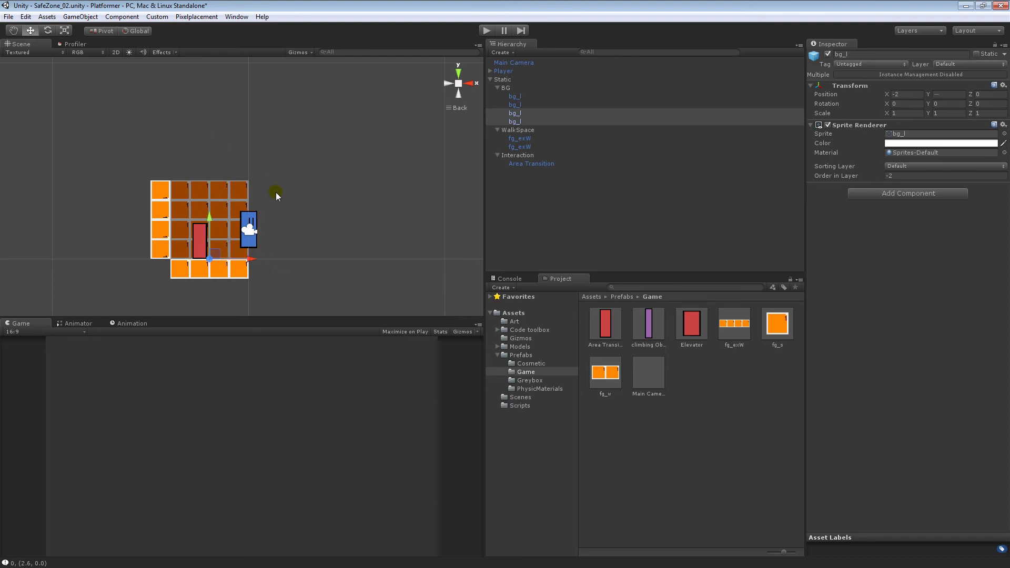
key(ctrl+d)
drag(243, 262, 273, 261)
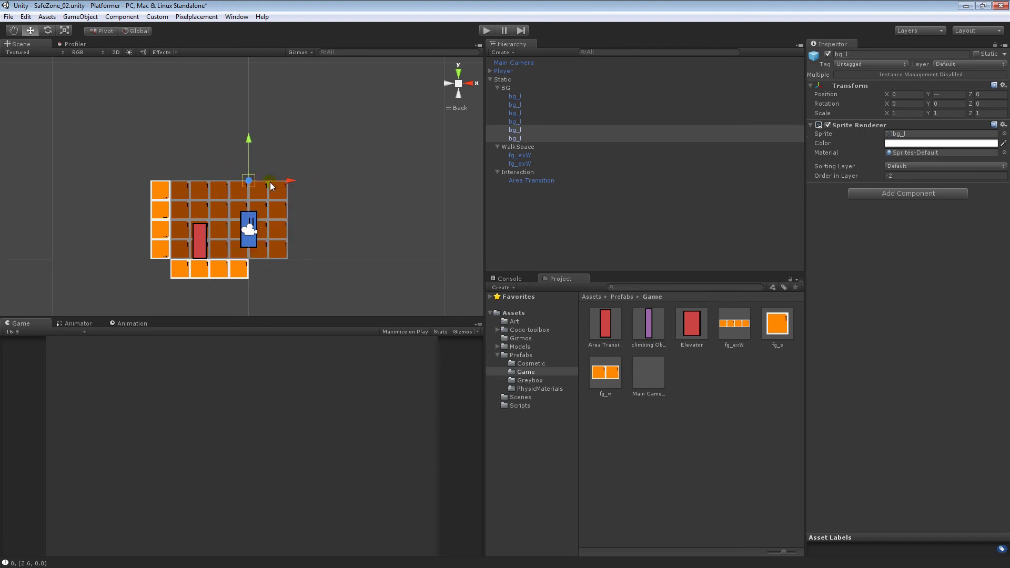
Step: Move the upright wall strip away from the background to about X -6.8
click(161, 203)
middle_drag(162, 203, 232, 177)
drag(275, 157, 219, 161)
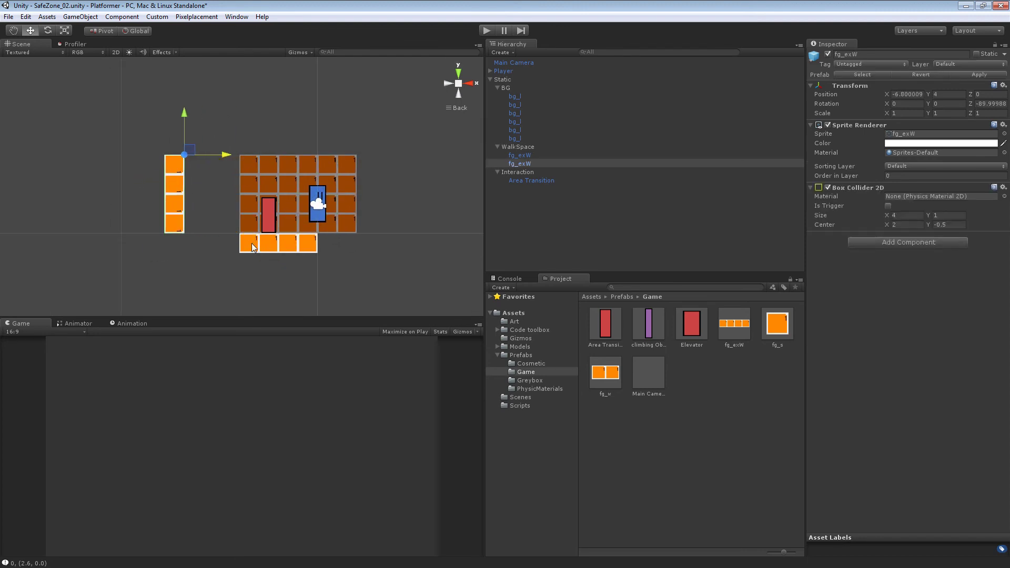
Step: Delete the Area Transition standing on the floor strip
click(268, 223)
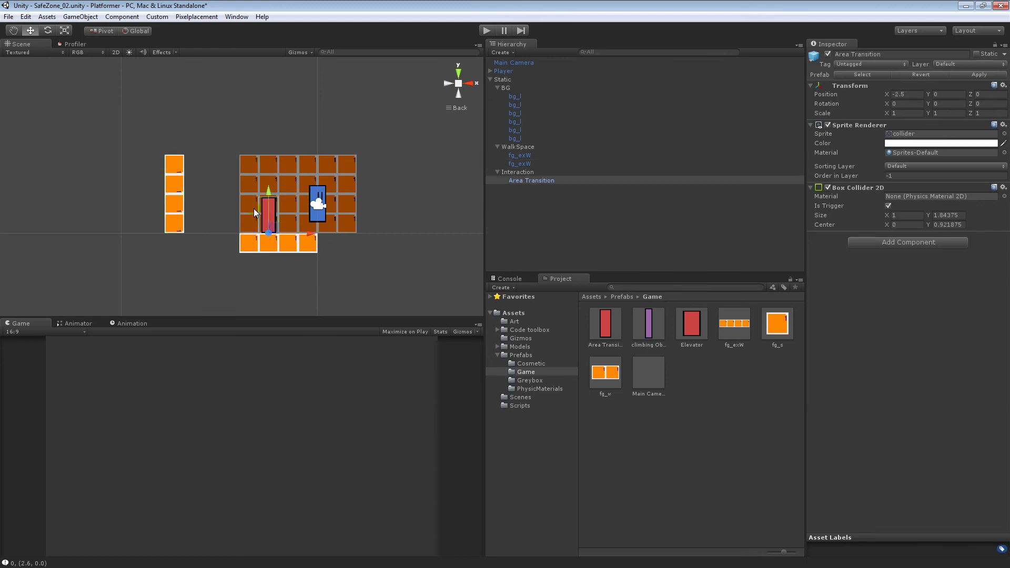
key(Delete)
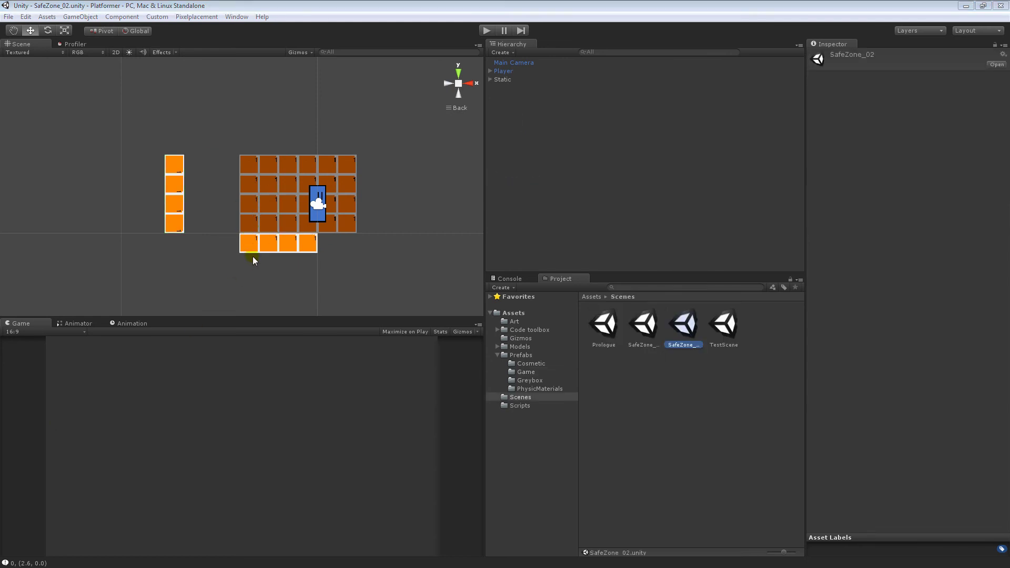
Step: Duplicate the leftmost pair of bg_l pieces to X -6 and snap the upright wall against their outer edge
middle_drag(247, 256, 218, 263)
click(150, 232)
key(v)
click(229, 174)
shift+click(230, 225)
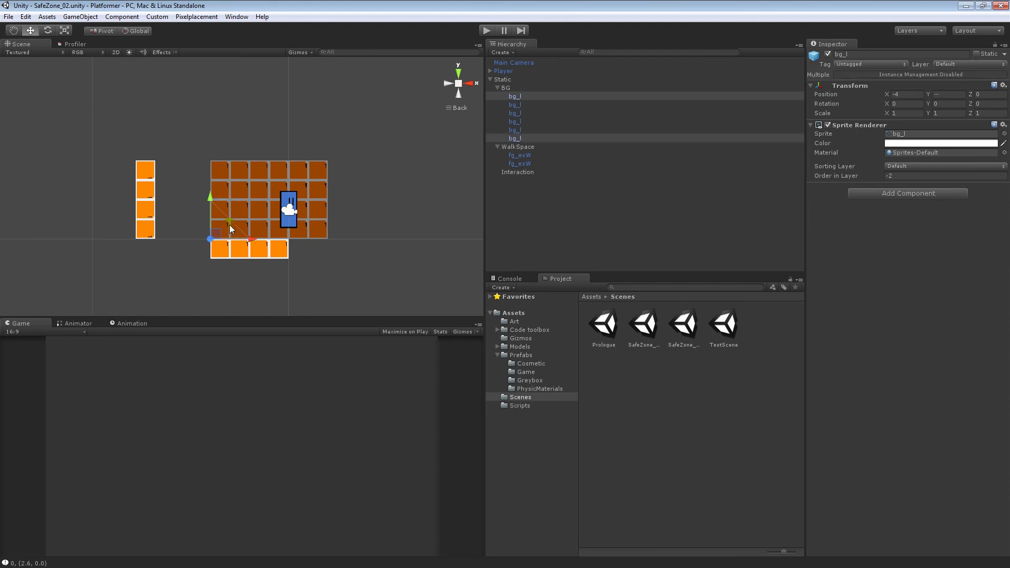
key(ctrl+d)
drag(250, 238, 211, 238)
drag(155, 179, 171, 180)
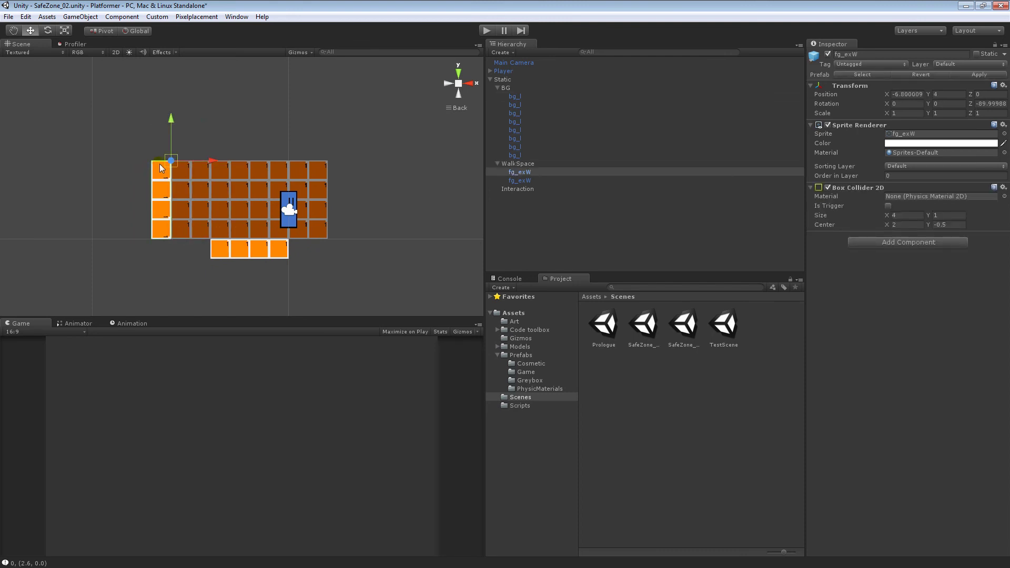
Step: Add an Area Transition prefab under Interaction and place it at floor level in the background's second column
click(553, 312)
click(525, 372)
drag(605, 324, 526, 189)
click(518, 197)
drag(330, 239, 188, 256)
Step: Align the floor strip with the background's left edge and duplicate it as a ceiling strip above
click(227, 267)
key(ctrl+d)
drag(174, 207, 196, 157)
Step: Duplicate the floor and ceiling strips together and place the copies end to end on their right
middle_drag(362, 205, 334, 203)
shift+click(185, 253)
key(ctrl+d)
drag(185, 254, 264, 253)
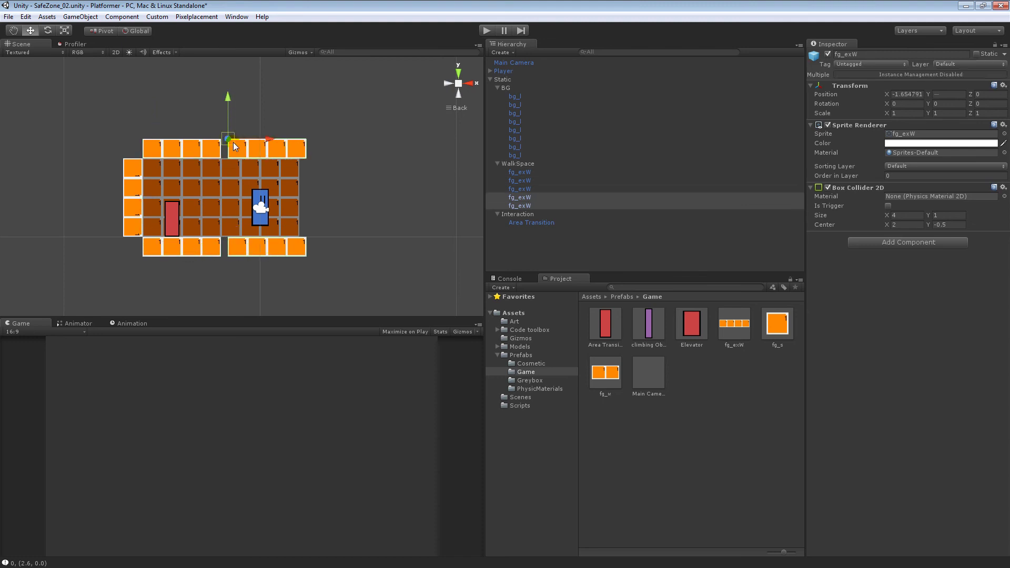
click(346, 157)
Step: Duplicate all four floor and ceiling strips and snap the copies to the right end of the room
middle_drag(255, 202, 195, 208)
click(190, 156)
shift+click(121, 154)
shift+click(109, 249)
shift+click(202, 253)
key(ctrl+d)
drag(120, 242, 291, 242)
key(v)
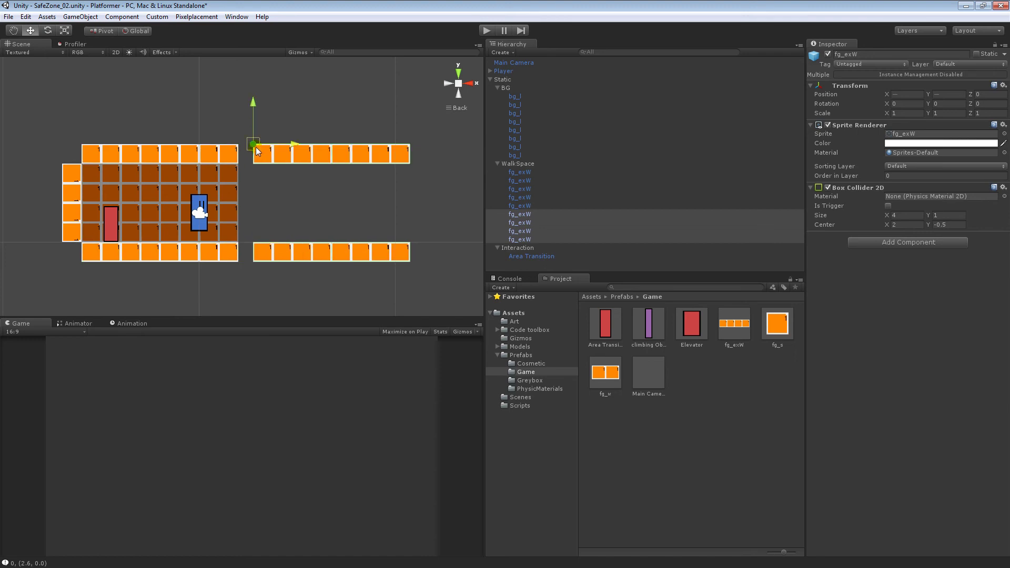
drag(257, 149, 243, 149)
click(258, 181)
Step: Duplicate the four rightmost bg_l pieces and snap the copies to the background's right edge
click(232, 175)
shift+click(222, 222)
shift+click(174, 174)
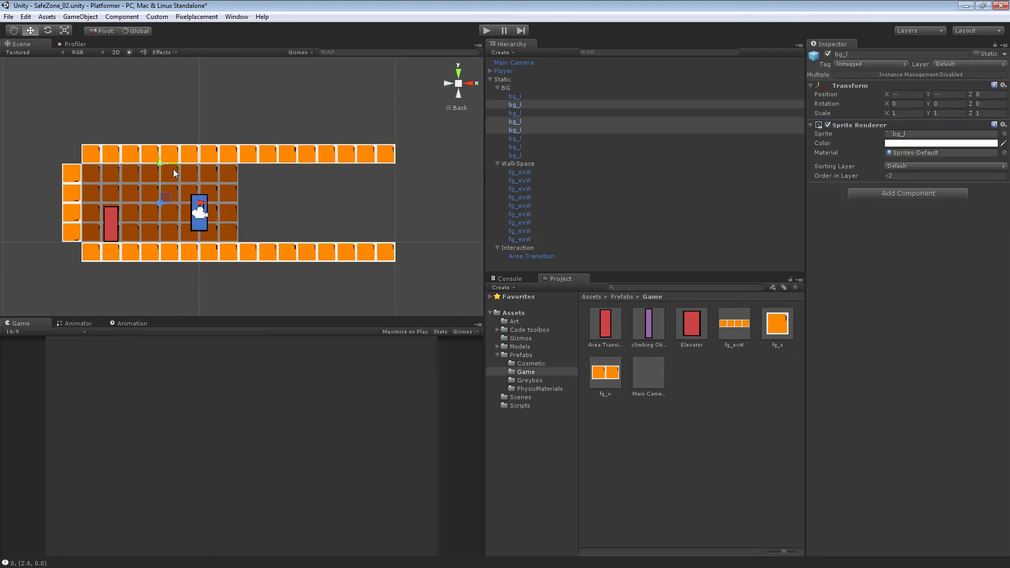
shift+click(174, 228)
key(ctrl+d)
drag(242, 242, 341, 243)
key(v)
drag(262, 165, 241, 166)
Step: Duplicate the new four-piece background block again to fill the corridor up to the end of its floor and ceiling
middle_drag(298, 204, 234, 213)
key(ctrl+d)
drag(216, 210, 255, 210)
key(v)
click(350, 194)
Step: Duplicate the last four bg_l pieces twice to extend the background eight columns beyond the corridor's right end
scroll(295, 177, down, 2)
middle_drag(331, 175, 248, 205)
scroll(249, 205, up, 1)
click(232, 167)
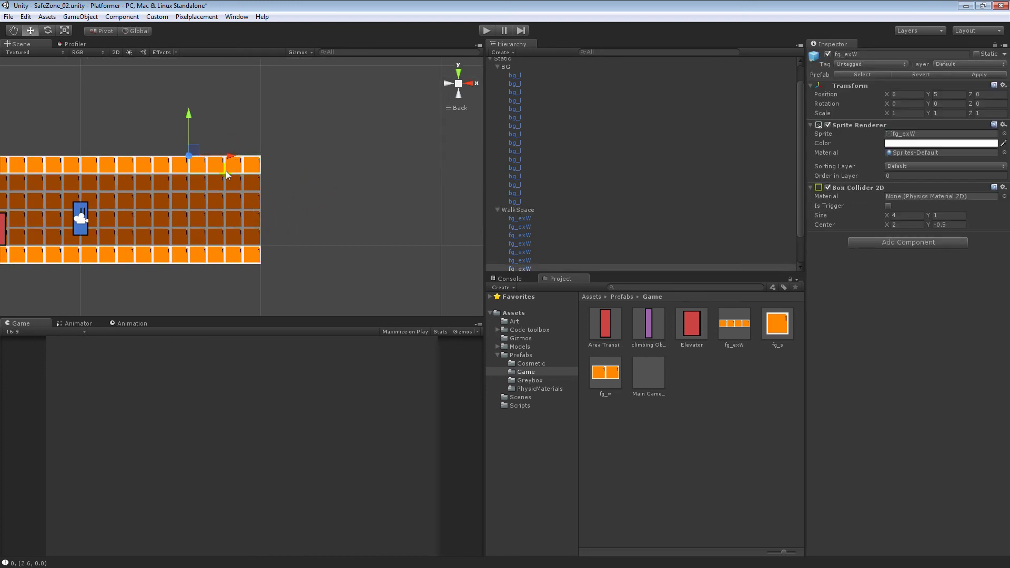
click(338, 192)
click(201, 193)
shift+click(247, 231)
shift+click(197, 225)
key(ctrl+d)
drag(260, 245, 381, 245)
key(ctrl+d)
click(248, 152)
Step: Duplicate the last four floor and ceiling strips and snap the copies along the extended background
click(222, 163)
shift+click(217, 251)
shift+click(129, 160)
shift+click(129, 252)
key(ctrl+d)
drag(209, 247, 377, 252)
key(v)
drag(263, 262, 245, 264)
click(246, 269)
Step: Add an fg_w prefab under WalkSpace
middle_drag(314, 167, 242, 182)
scroll(184, 166, down, 5)
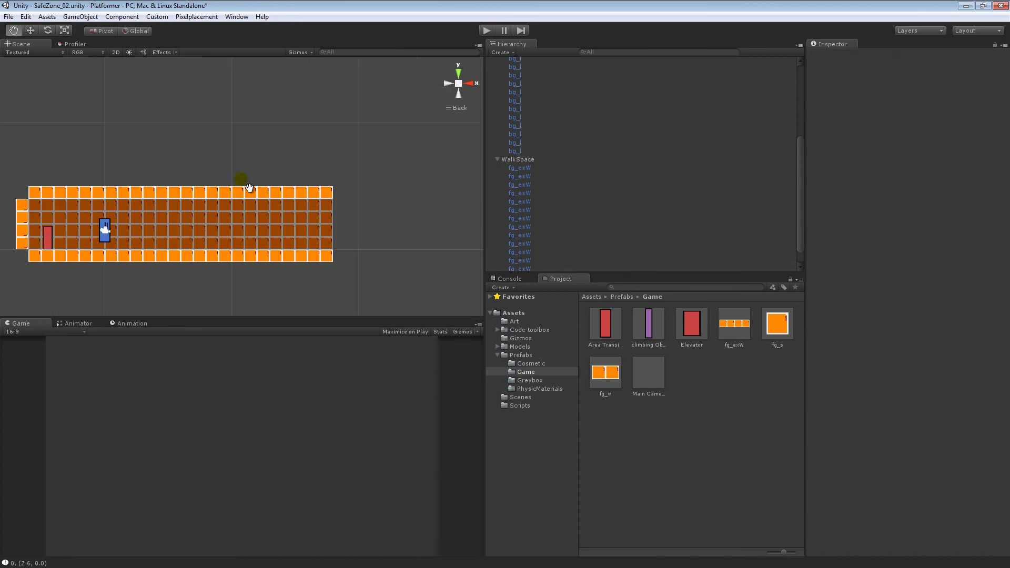
scroll(320, 217, up, 3)
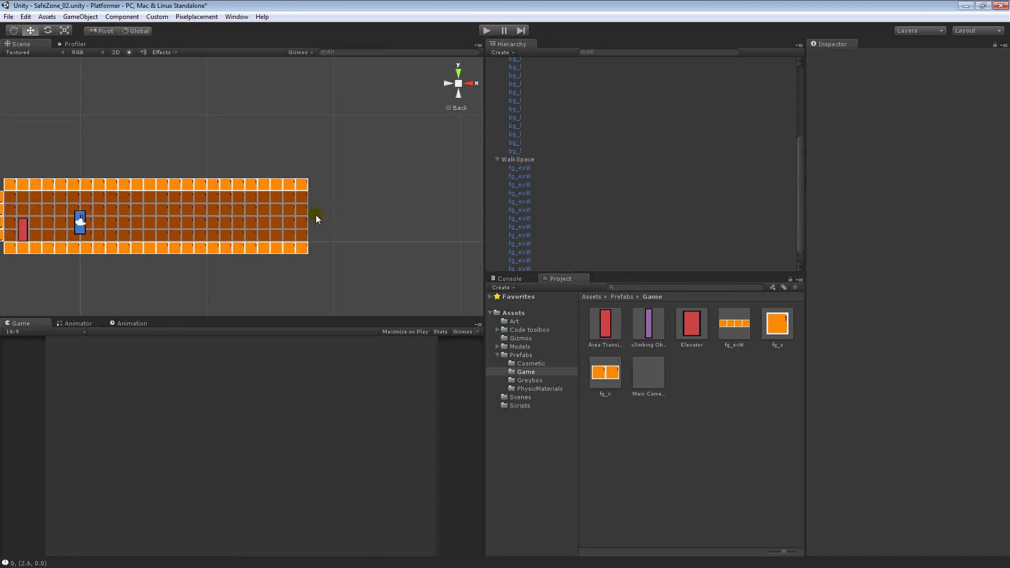
middle_drag(330, 220, 384, 203)
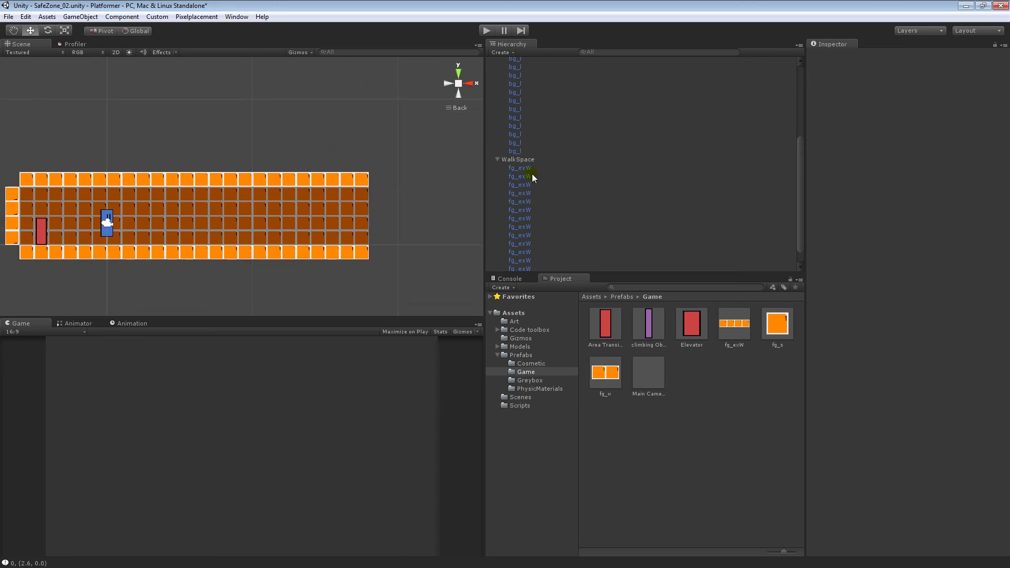
drag(605, 372, 581, 160)
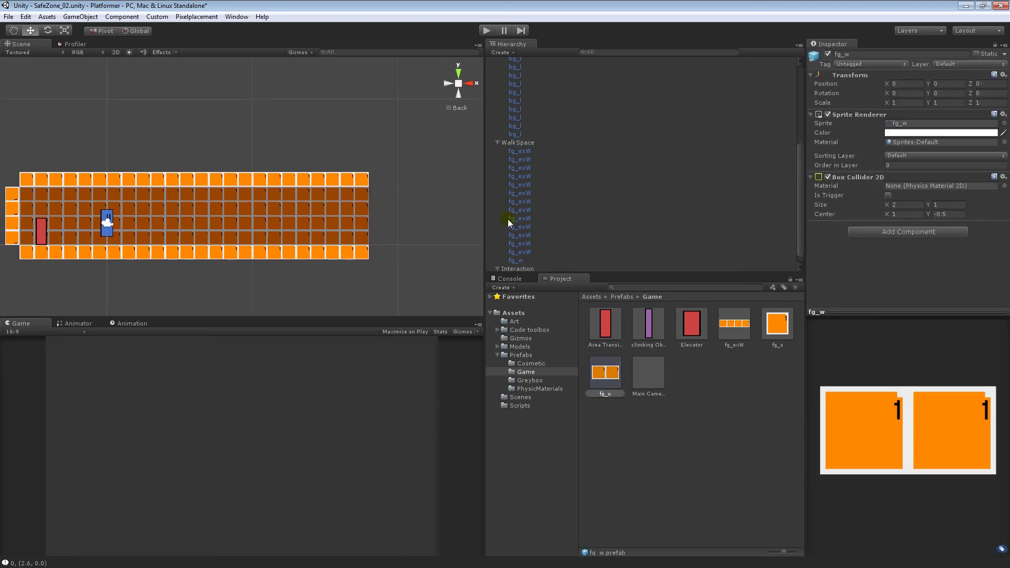
Step: Rotate the new fg_w piece upright and fit it against the upper half of the corridor's right end
click(523, 252)
key(e)
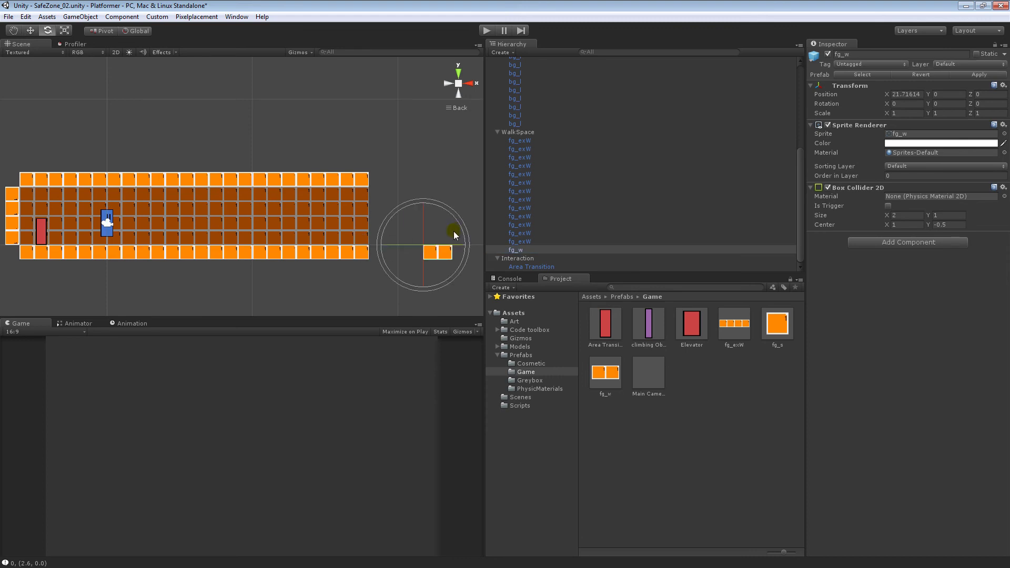
drag(456, 220, 331, 356)
key(w)
drag(437, 228, 388, 189)
click(422, 255)
Step: Add a bg_w prefab under BG, rotate it to about -90 degrees and fit it into the gap below the short end wall
click(532, 364)
scroll(635, 179, up, 3)
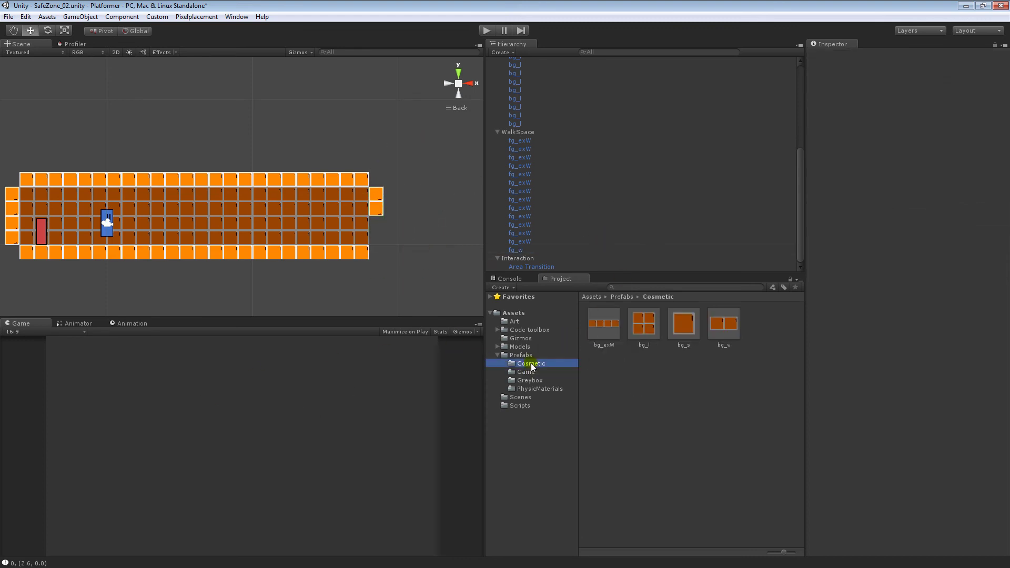
drag(724, 324, 526, 90)
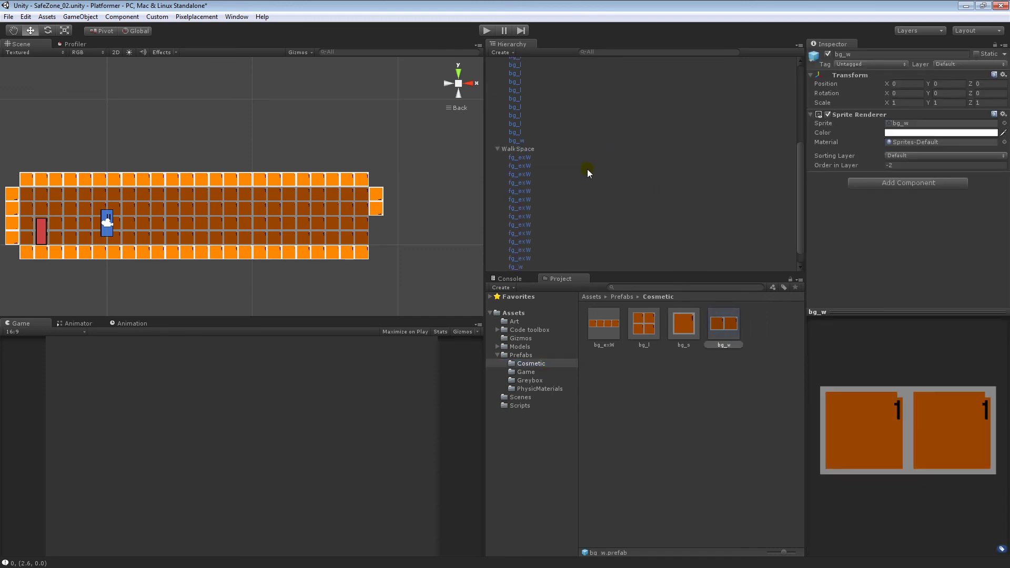
click(519, 141)
drag(142, 246, 418, 412)
key(e)
key(w)
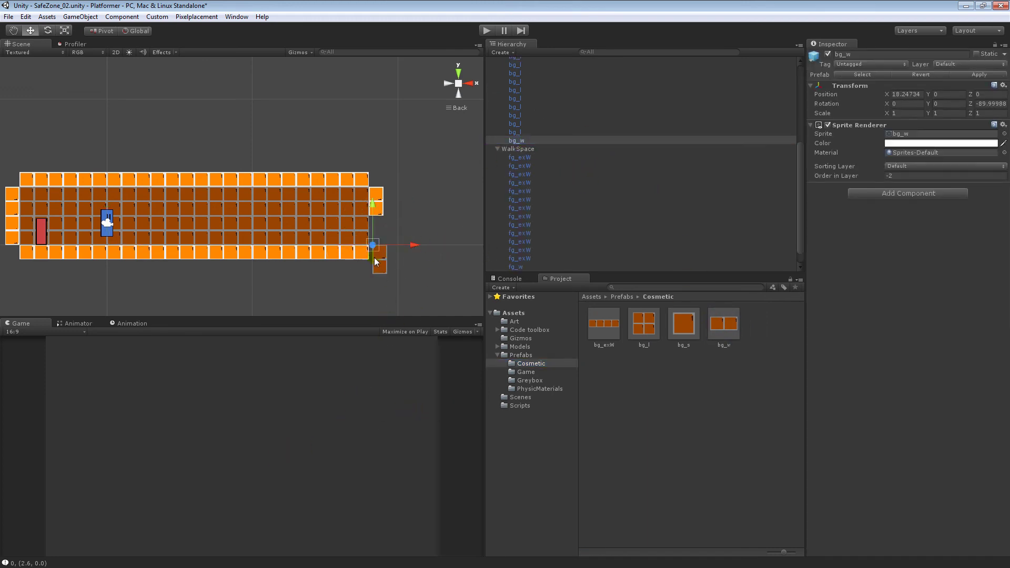
drag(376, 252, 373, 228)
click(558, 248)
Step: Add an fg_s prefab under WalkSpace and snap it to the end of the floor beneath the upright bg_w
click(526, 372)
drag(777, 324, 531, 150)
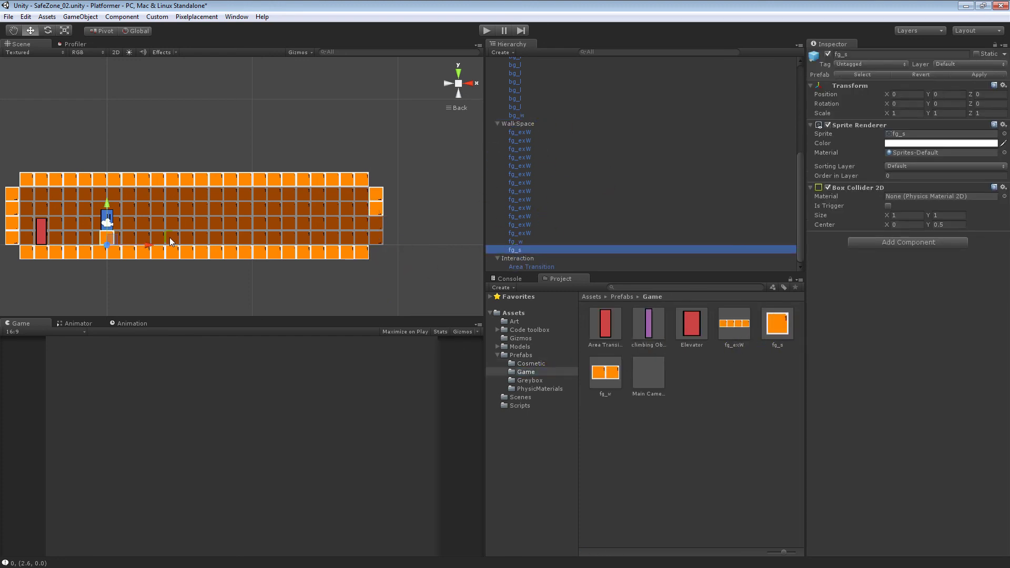
drag(143, 245, 370, 246)
key(v)
click(415, 197)
Step: Duplicate the last fg_exW floor strip three times, snapping the copies end to end beyond the short end wall
middle_drag(404, 182, 304, 232)
scroll(366, 184, down, 1)
scroll(354, 204, down, 3)
scroll(377, 203, down, 3)
scroll(260, 262, up, 1)
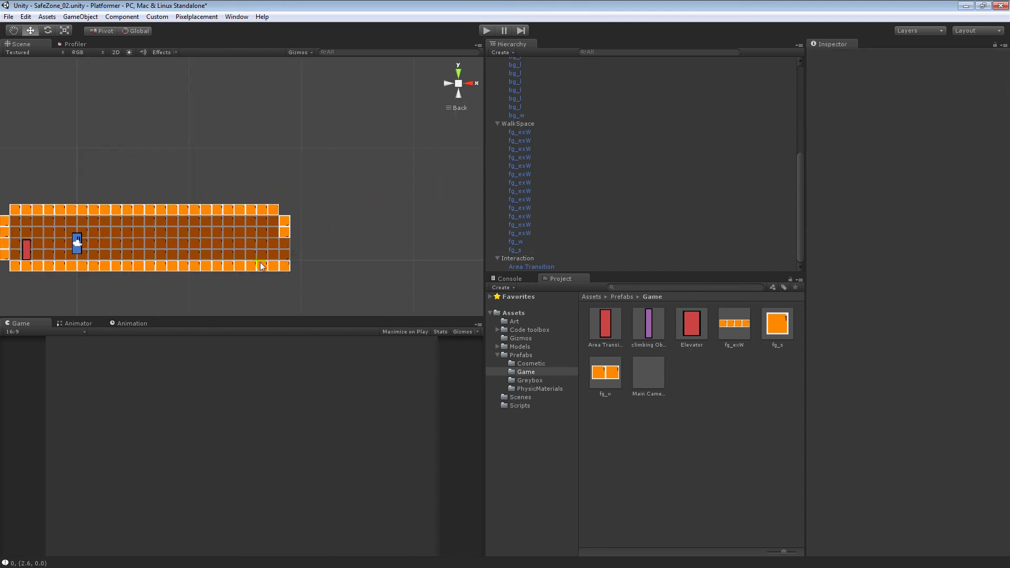
click(256, 265)
key(ctrl+d)
mouse_move(274, 262)
mouse_down()
mouse_move(360, 263)
mouse_move(291, 262)
mouse_up()
key(v)
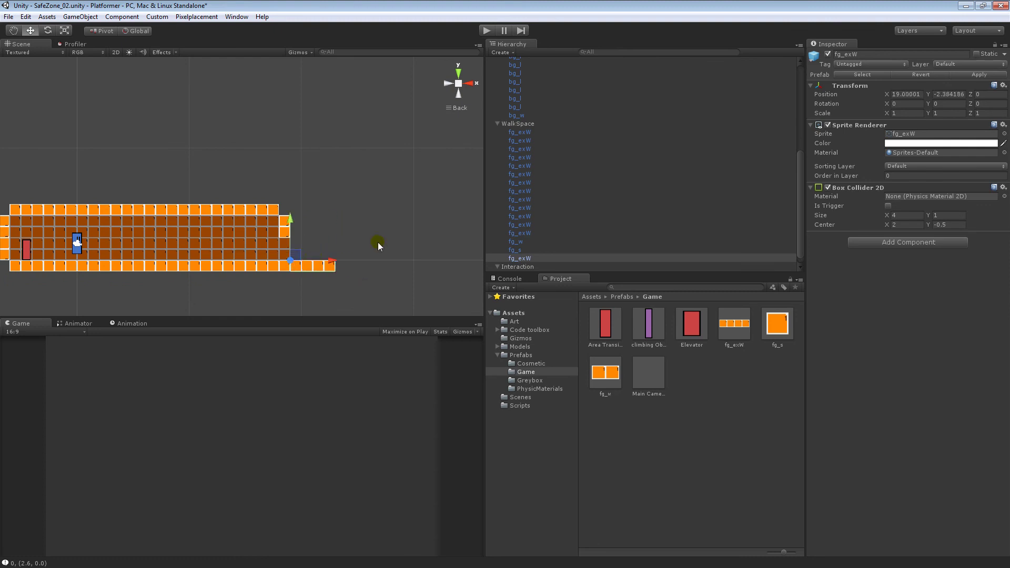
middle_drag(353, 246, 309, 240)
key(ctrl+d)
drag(291, 254, 337, 256)
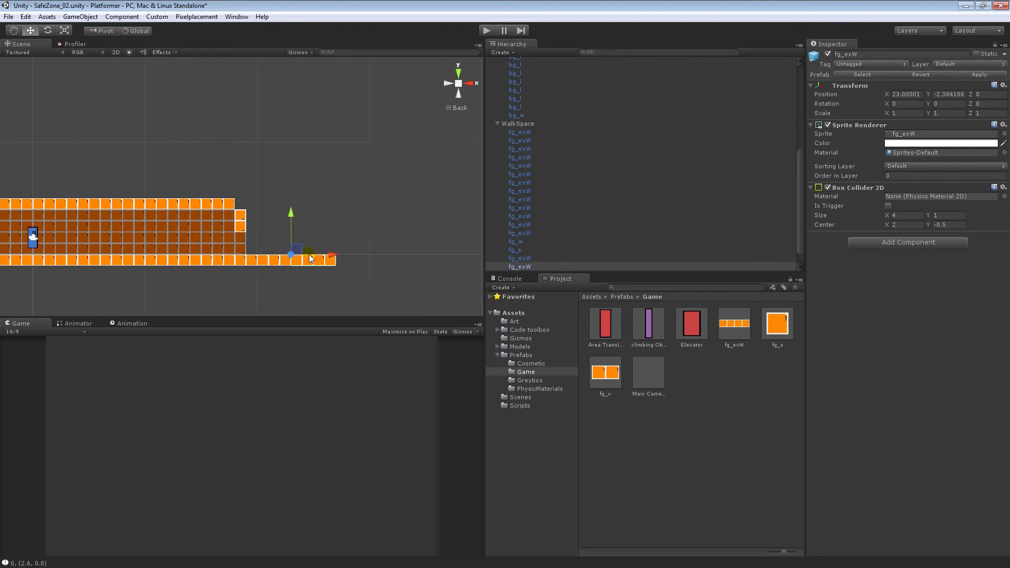
middle_drag(306, 271, 251, 257)
key(ctrl+d)
drag(251, 258, 297, 259)
middle_drag(296, 259, 270, 263)
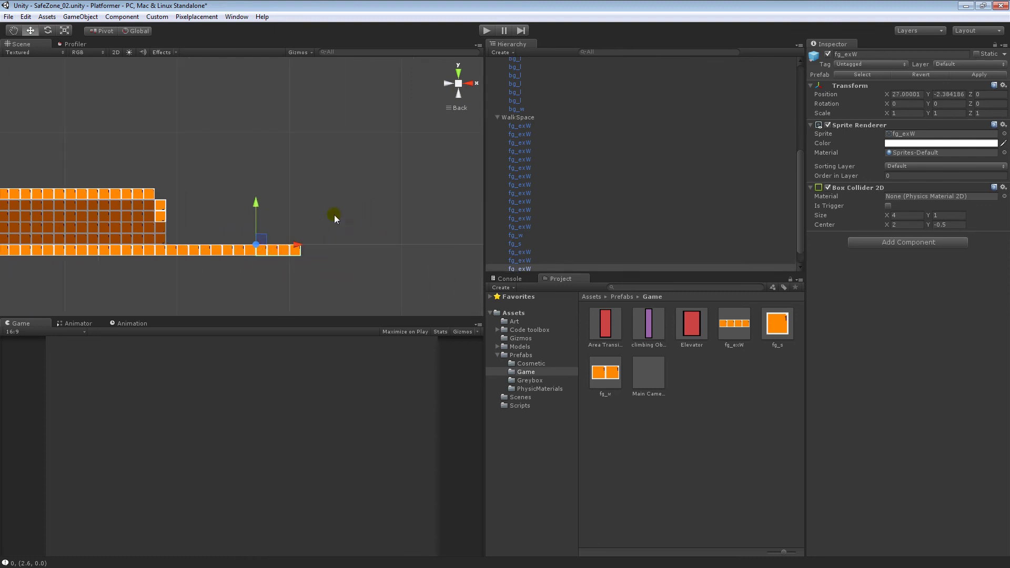
Step: Duplicate the fg_exW floor strip four more times to lengthen the second section's floor
key(ctrl+d)
drag(271, 263, 357, 255)
middle_drag(316, 250, 299, 252)
key(ctrl+d)
drag(310, 251, 338, 251)
middle_drag(339, 251, 297, 251)
key(ctrl+d)
drag(297, 251, 342, 251)
middle_drag(342, 250, 311, 252)
key(ctrl+d)
drag(311, 252, 361, 248)
click(182, 207)
Step: Duplicate the last four bg_l pieces of the first corridor and snap the copies behind the short wall above the new floor
scroll(184, 206, down, 4)
middle_drag(193, 203, 275, 208)
click(167, 232)
shift+click(167, 235)
shift+click(145, 215)
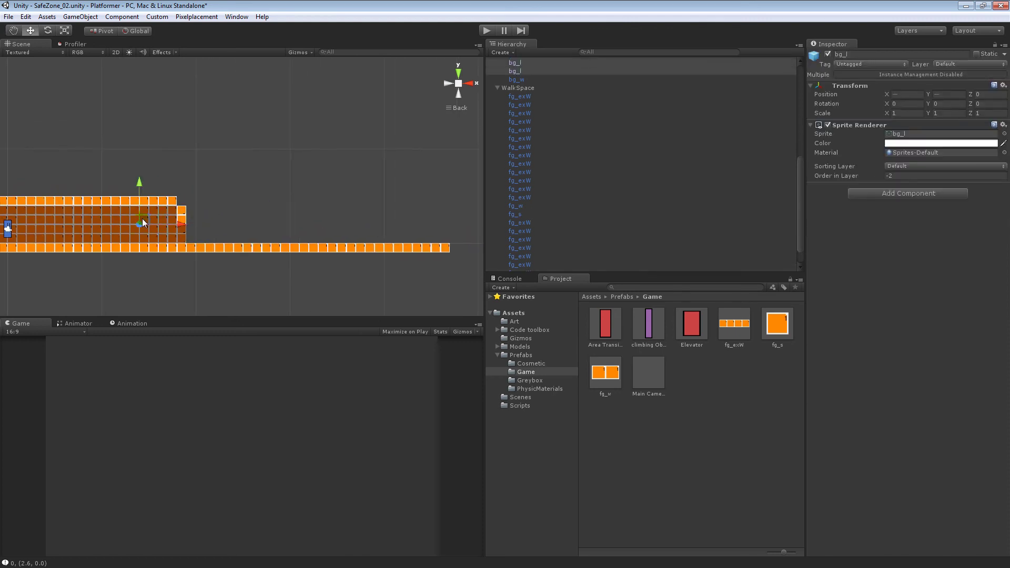
shift+click(147, 233)
key(ctrl+d)
drag(199, 246, 323, 244)
key(ctrl+d)
key(ctrl+d)
key(v)
drag(268, 208, 261, 207)
Step: Duplicate the four-piece bg_l block three more times, snapping each copy further along the new floor
middle_drag(316, 220, 297, 224)
key(ctrl+d)
drag(290, 229, 280, 209)
key(v)
middle_drag(343, 216, 297, 220)
key(ctrl+d)
drag(293, 253, 338, 254)
middle_drag(315, 221, 282, 224)
key(ctrl+d)
drag(246, 220, 285, 218)
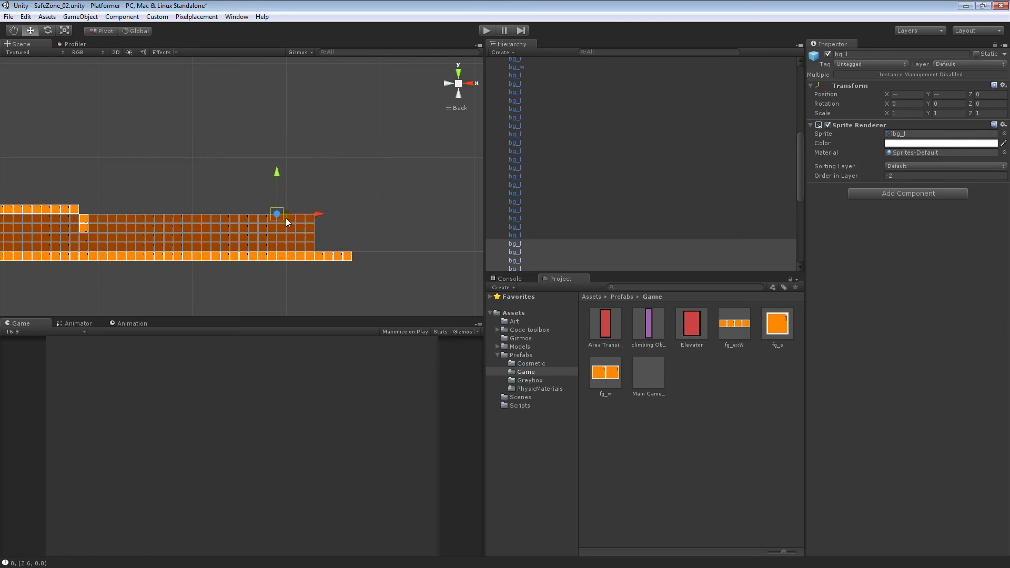
Step: Fill the last four background columns above the new floor with another bg_l block copy, and save the scene
middle_drag(285, 218, 252, 217)
key(ctrl+d)
drag(301, 252, 349, 252)
key(v)
drag(293, 216, 283, 214)
click(304, 173)
middle_drag(154, 194, 265, 203)
scroll(244, 195, down, 6)
key(ctrl+s)
scroll(263, 217, up, 2)
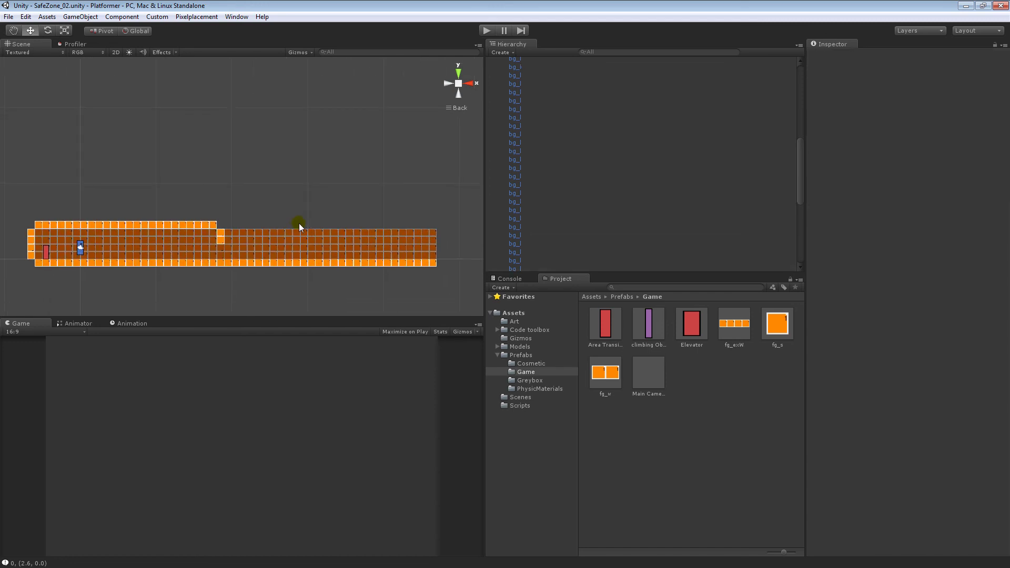
Step: Duplicate the corridor's upright left end wall and snap the copy to the far right end of the new section
middle_drag(366, 226, 336, 232)
scroll(590, 153, up, 10)
click(498, 88)
click(497, 96)
scroll(316, 220, down, 1)
mouse_move(150, 236)
middle_down()
mouse_move(193, 227)
mouse_move(135, 238)
middle_up()
click(60, 219)
key(ctrl+d)
drag(88, 211, 487, 242)
middle_drag(462, 247, 363, 250)
scroll(362, 254, up, 1)
key(v)
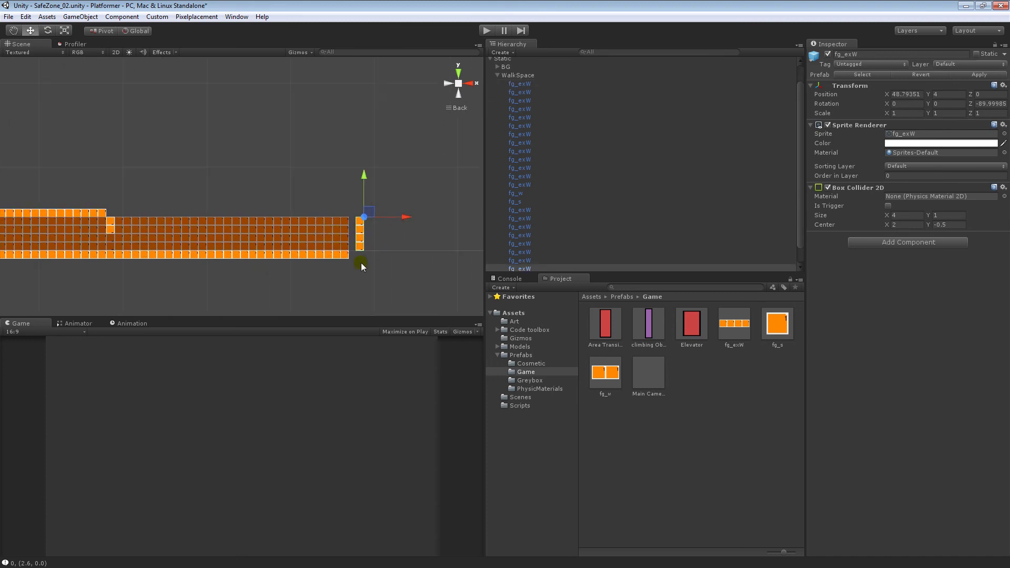
drag(356, 253, 349, 251)
click(302, 250)
middle_drag(302, 250, 343, 236)
Step: Duplicate the Area Transition and place the copy on the floor just before the right end wall
scroll(343, 236, down, 1)
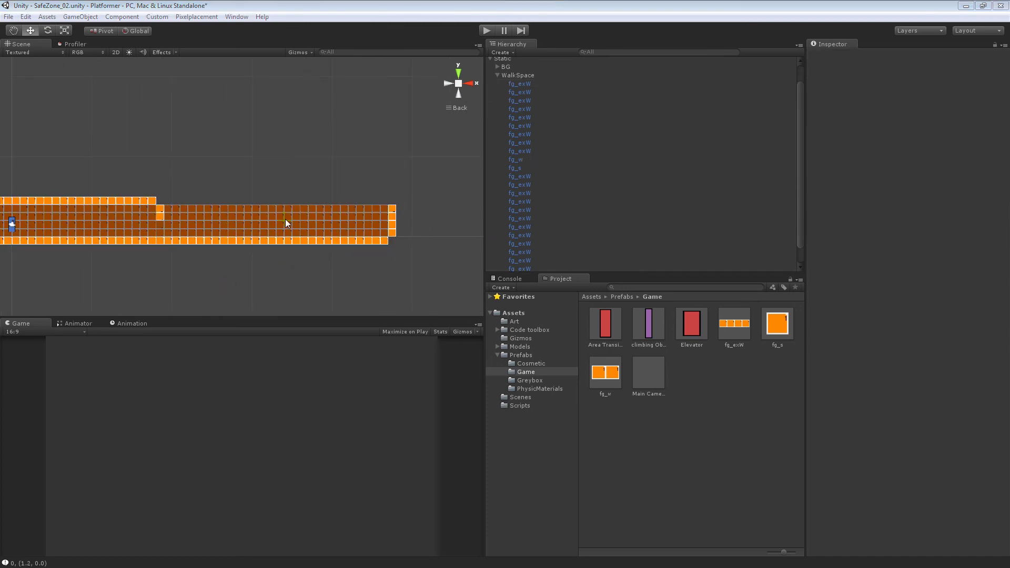
scroll(302, 233, down, 7)
middle_drag(208, 204, 207, 223)
scroll(208, 223, up, 3)
click(38, 258)
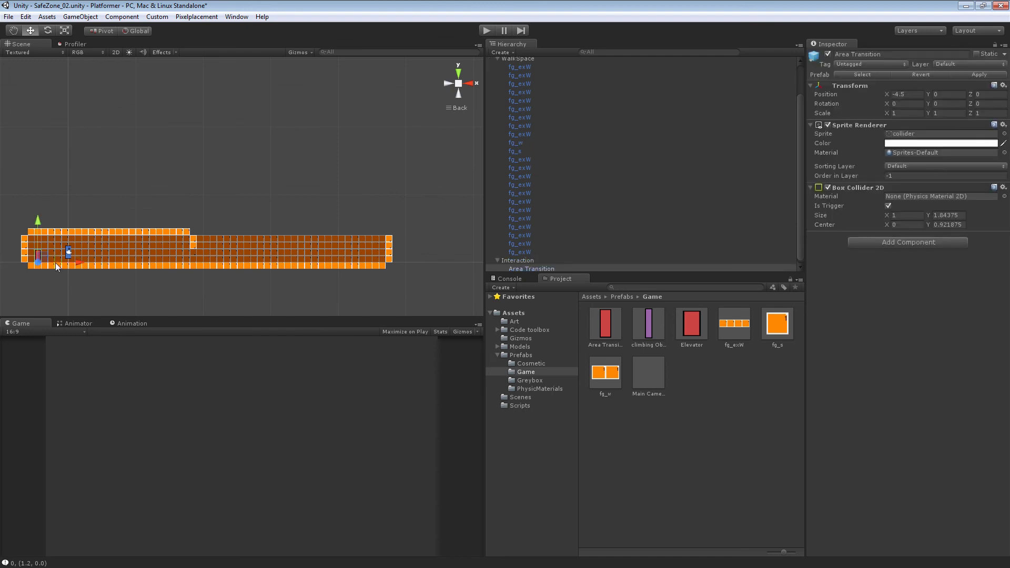
key(ctrl+d)
drag(77, 261, 405, 276)
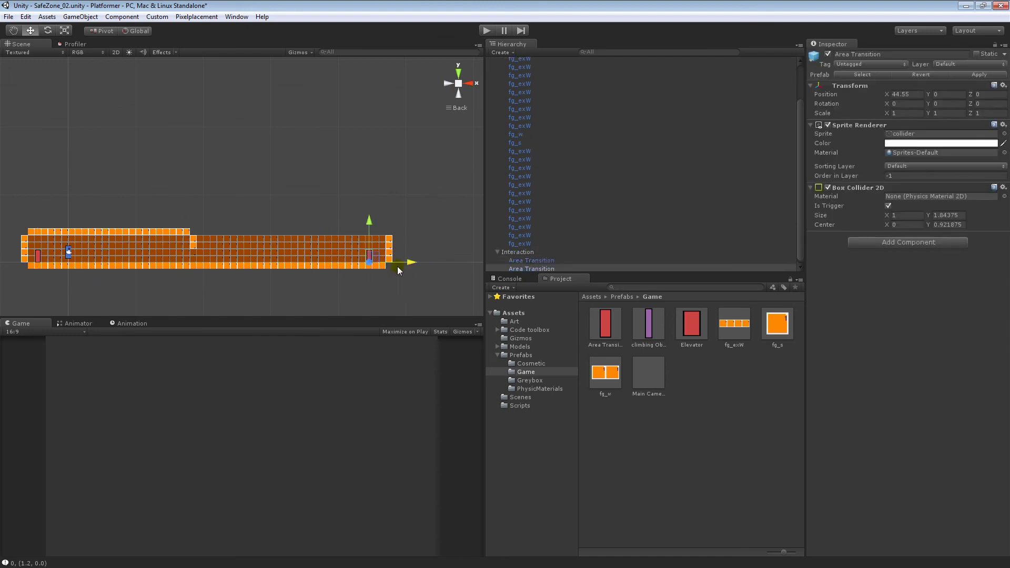
key(f)
scroll(244, 239, up, 4)
drag(310, 282, 313, 284)
click(267, 168)
Step: Save the SafeZone_02 scene with the extended corridor
middle_drag(266, 168, 391, 170)
scroll(201, 180, down, 5)
middle_drag(146, 179, 200, 210)
scroll(184, 203, down, 1)
middle_drag(171, 196, 231, 217)
scroll(276, 202, down, 1)
scroll(277, 202, down, 1)
scroll(277, 202, up, 1)
key(ctrl+s)
middle_drag(203, 251, 208, 215)
middle_drag(343, 212, 273, 232)
scroll(261, 231, up, 2)
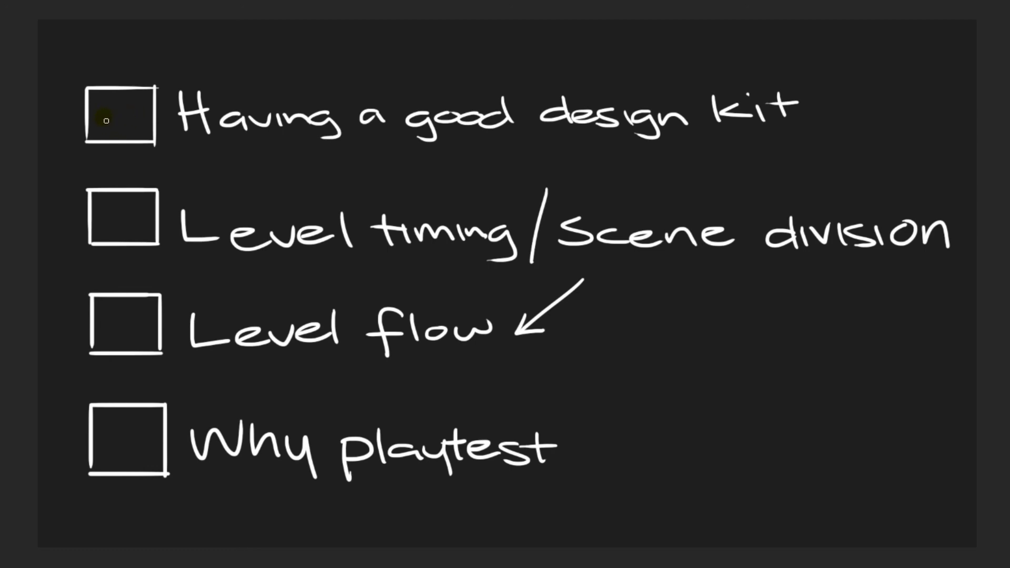
Step: Draw a check mark in the box beside "Having a good design kit" on the handwritten checklist
mouse_move(105, 123)
mouse_down()
mouse_move(113, 132)
mouse_move(138, 77)
mouse_up()
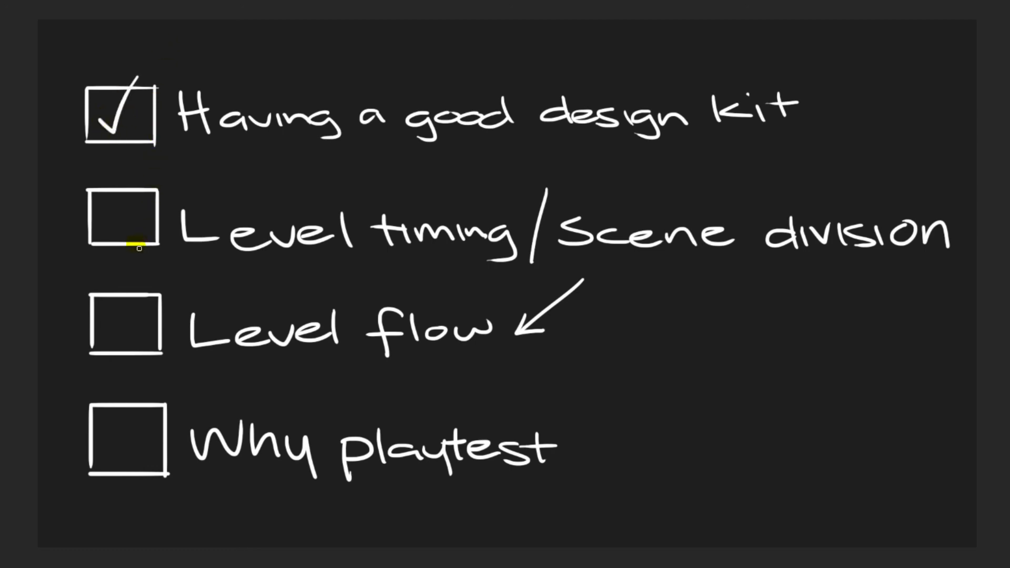